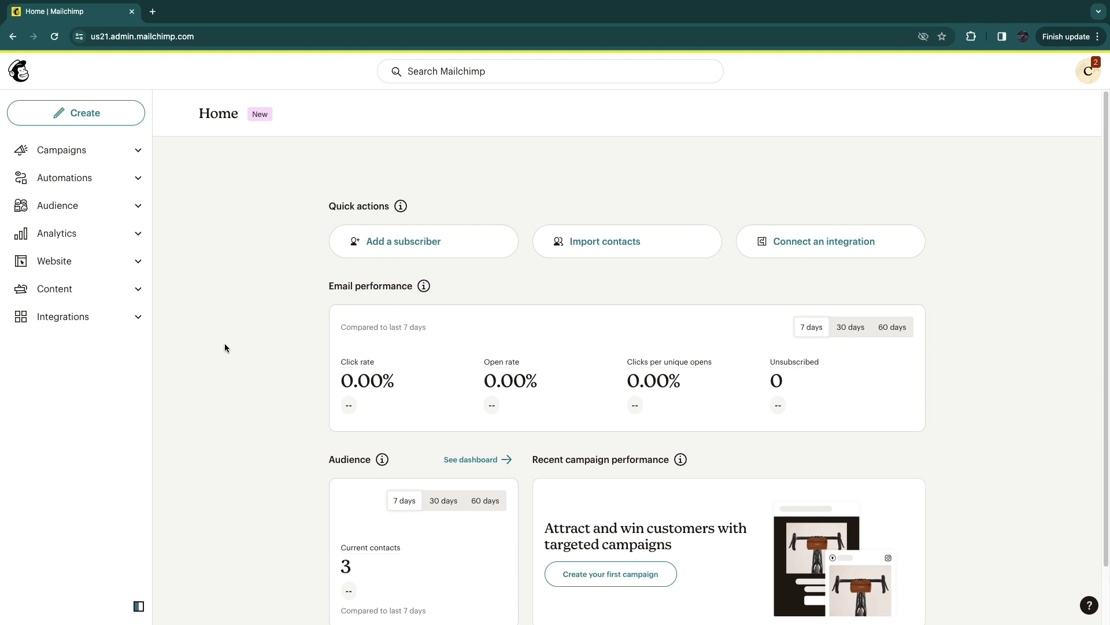
Start building a new landing page.
{"action": "left_click", "coordinate": [70, 109]}
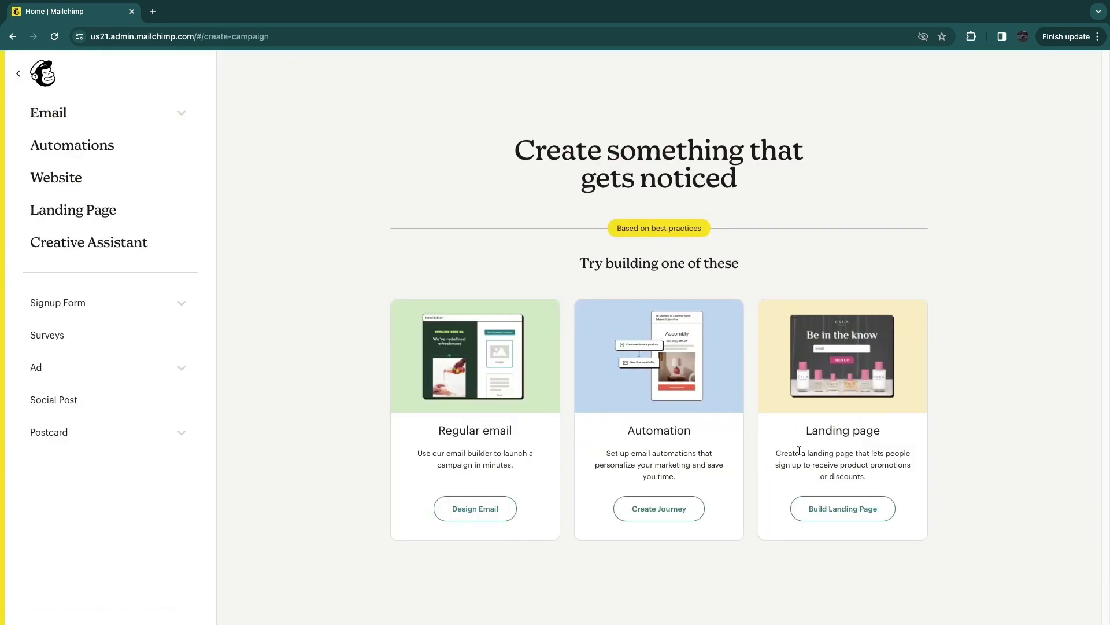
{"action": "left_click", "coordinate": [831, 515]}
Examine the landing page setup form, including the page name field, the audience choices and the note about organizing sign-ups.
{"action": "left_click_drag", "start_coordinate": [455, 307], "coordinate": [591, 317]}
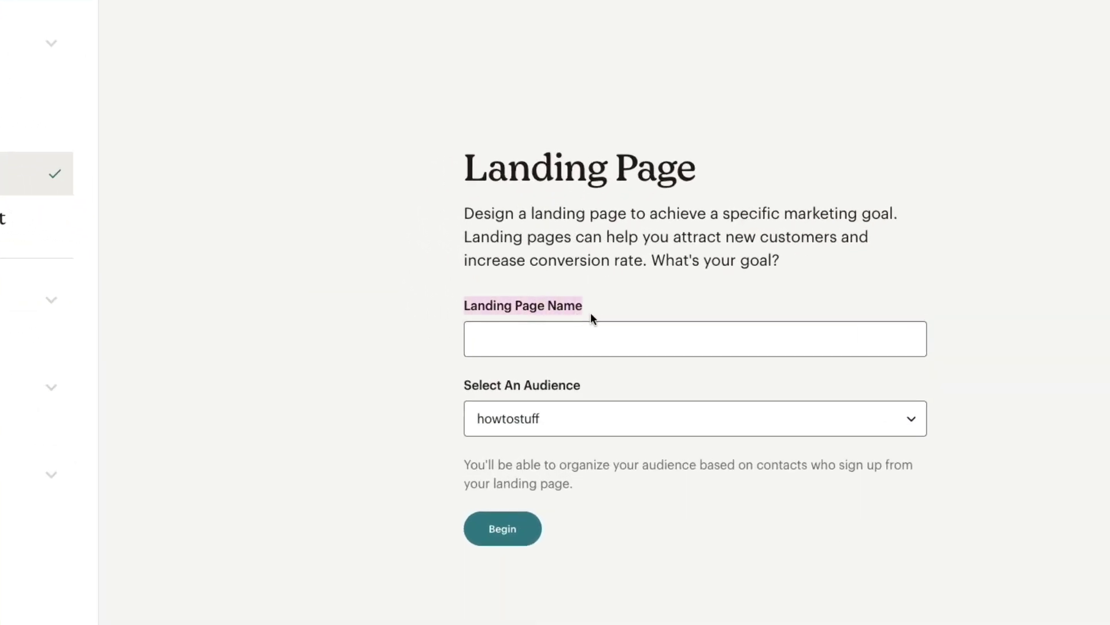
{"action": "left_click_drag", "start_coordinate": [450, 363], "coordinate": [444, 407]}
{"action": "left_click", "coordinate": [520, 418]}
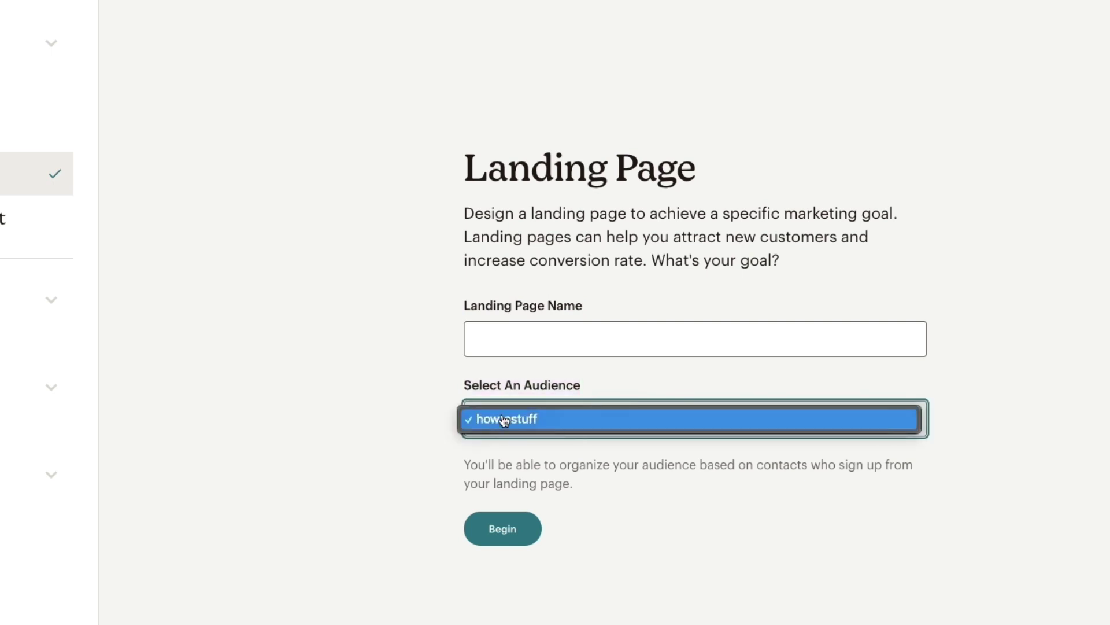
{"action": "left_click", "coordinate": [593, 407]}
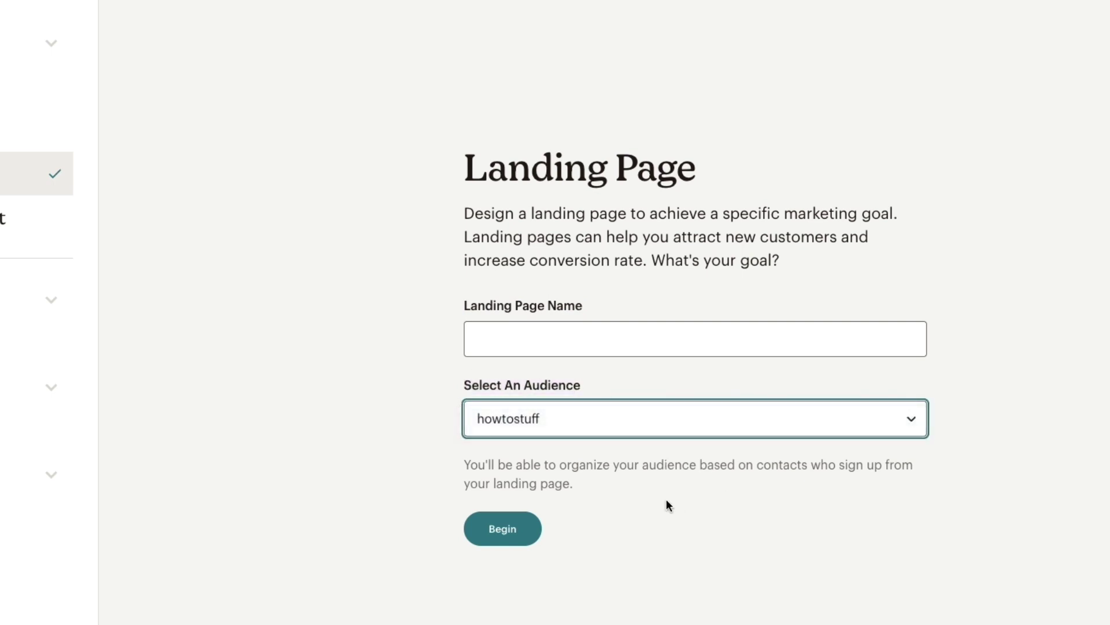
{"action": "left_click", "coordinate": [468, 461]}
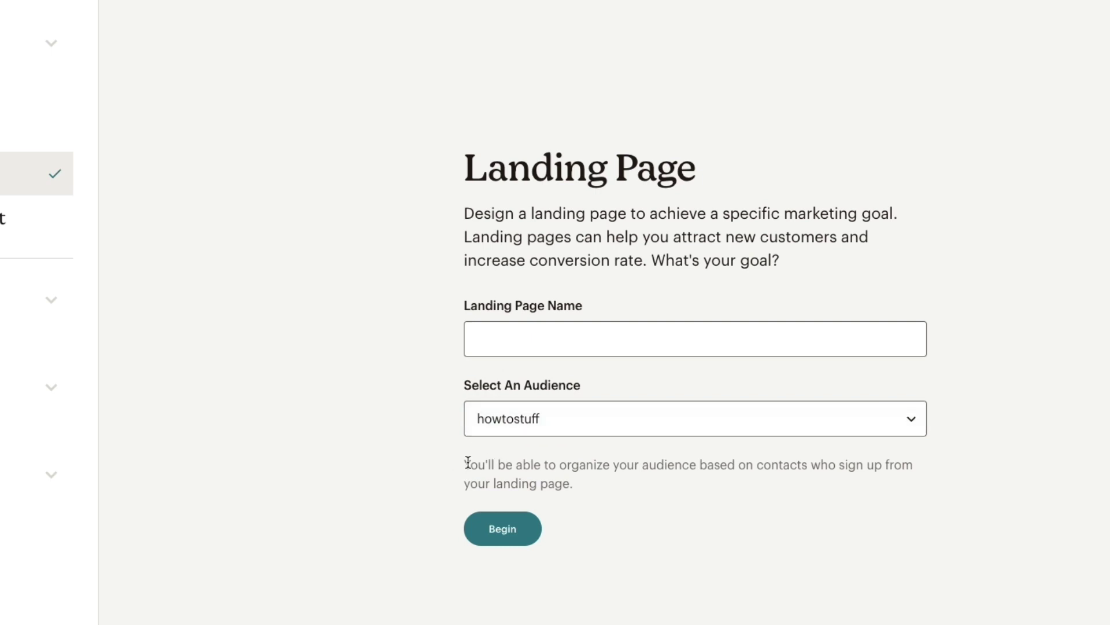
{"action": "left_click_drag", "start_coordinate": [464, 465], "coordinate": [638, 521]}
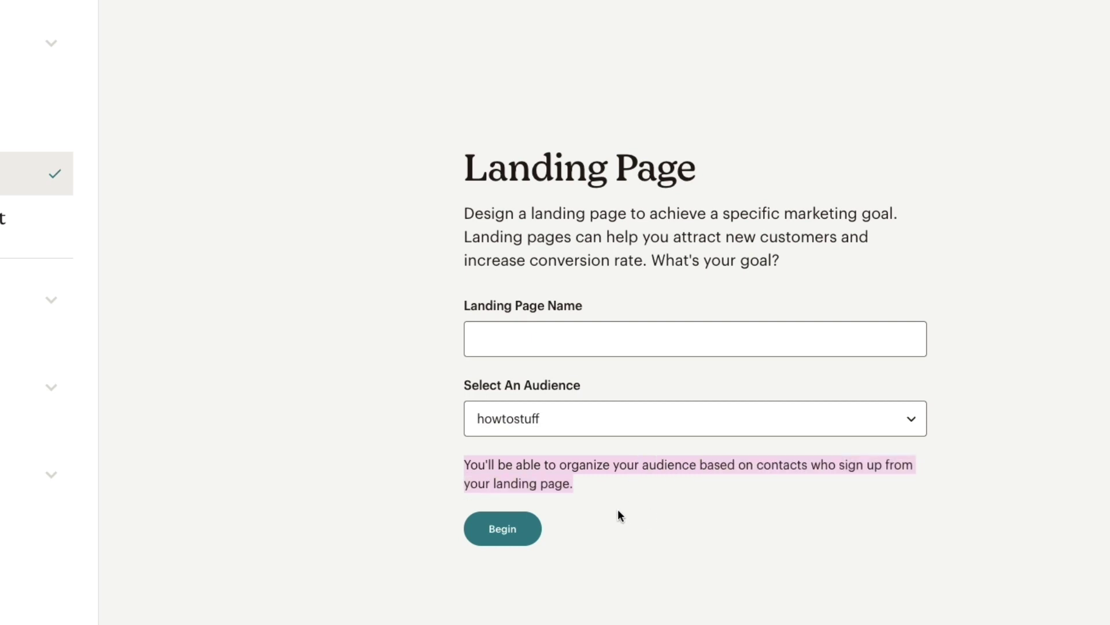
{"action": "left_click", "coordinate": [637, 461]}
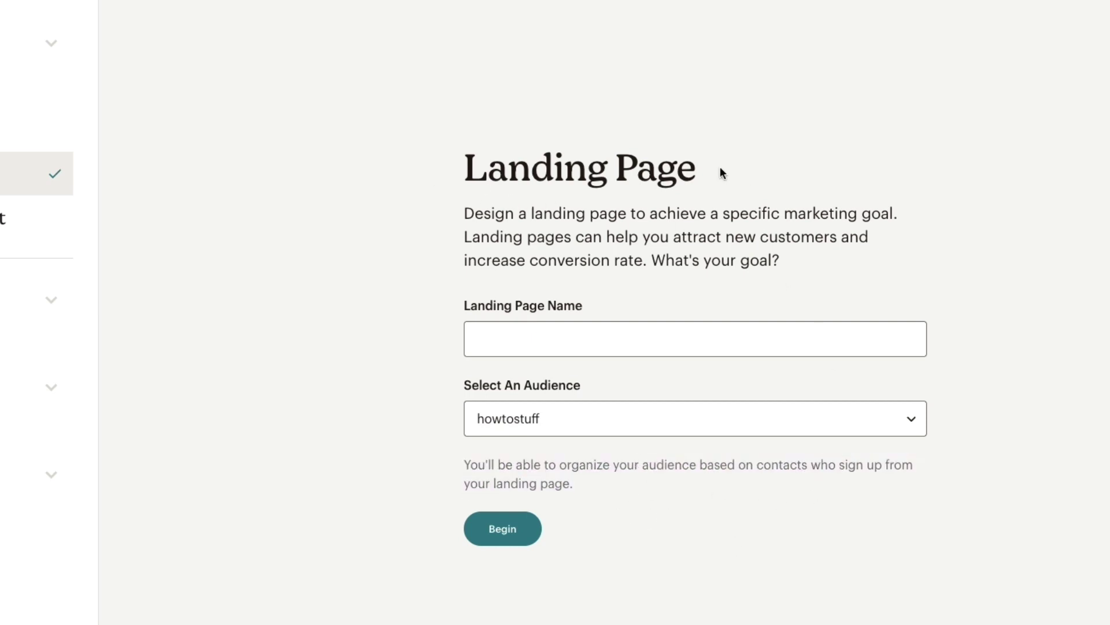
{"action": "left_click_drag", "start_coordinate": [471, 165], "coordinate": [677, 169]}
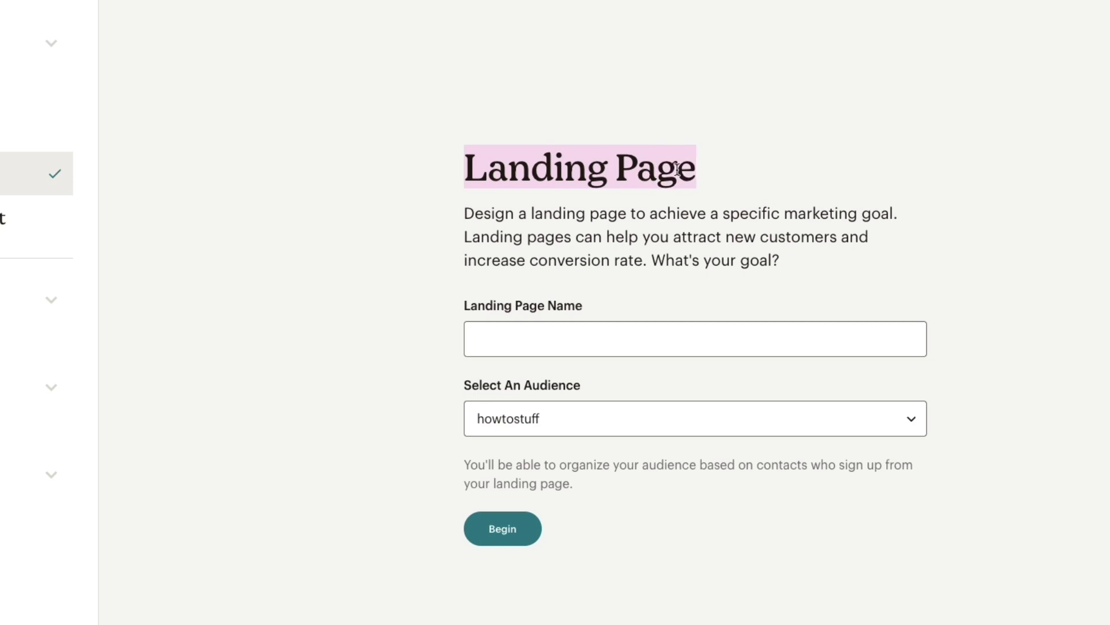
{"action": "left_click", "coordinate": [287, 274]}
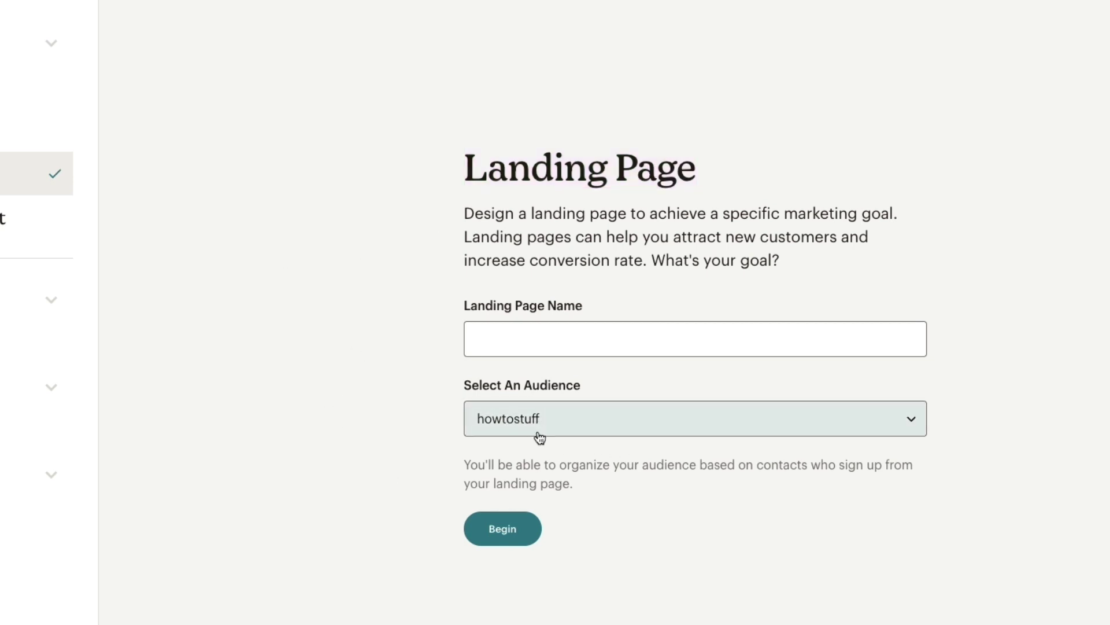
Name the landing page "1" and begin with the howtostuff audience.
{"action": "left_click", "coordinate": [510, 344]}
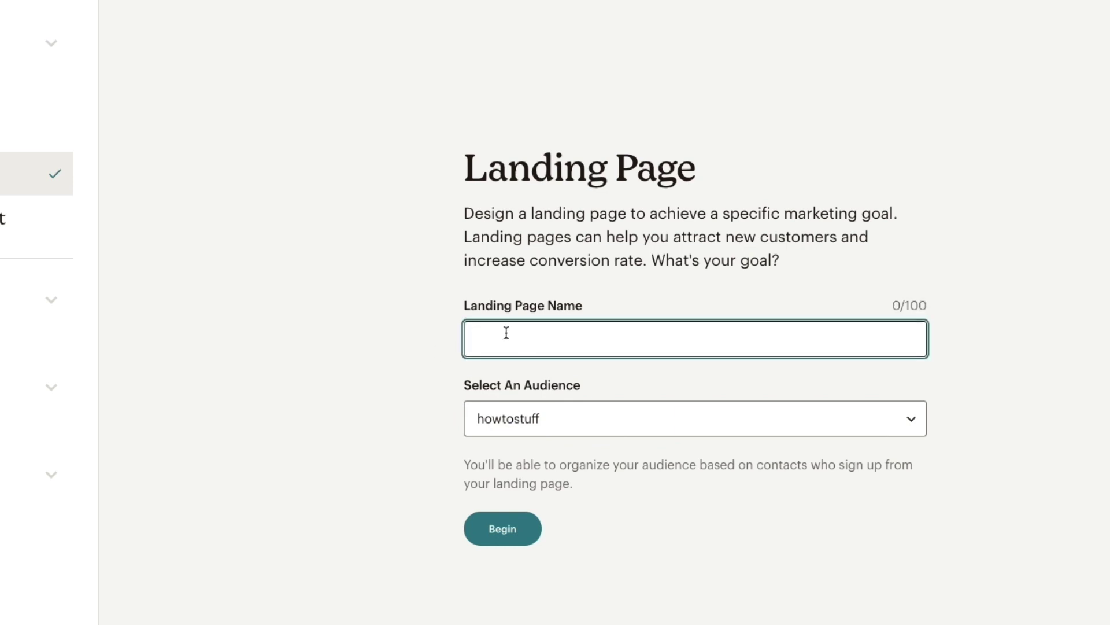
{"action": "type", "text": "1"}
{"action": "left_click", "coordinate": [507, 531]}
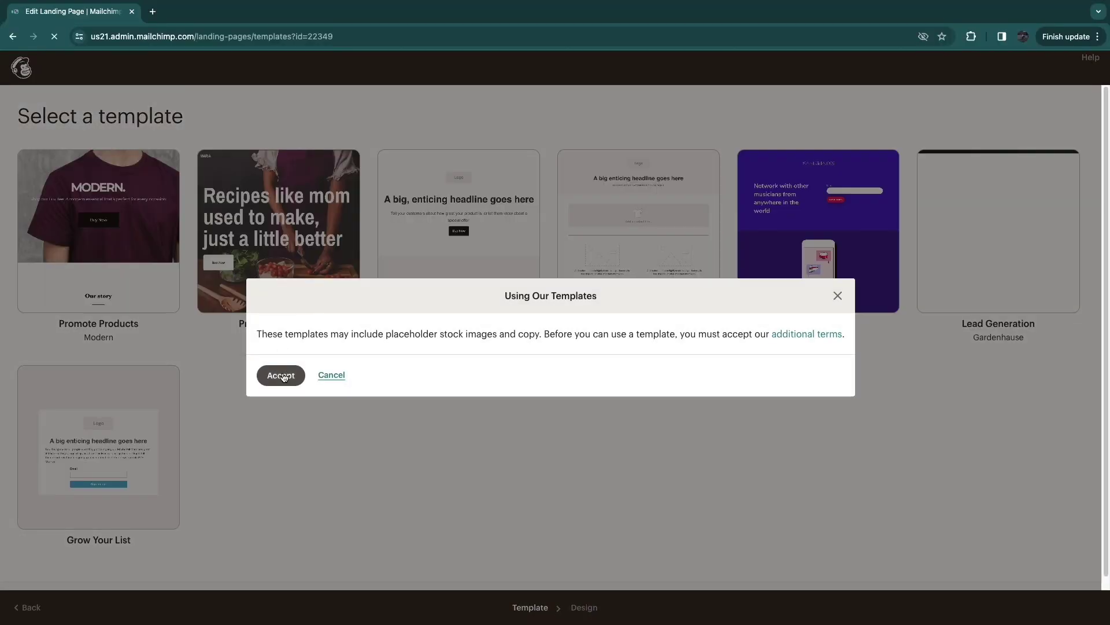
Accept the additional template terms and choose the Gardenhause Lead Generation template.
{"action": "left_click", "coordinate": [283, 376]}
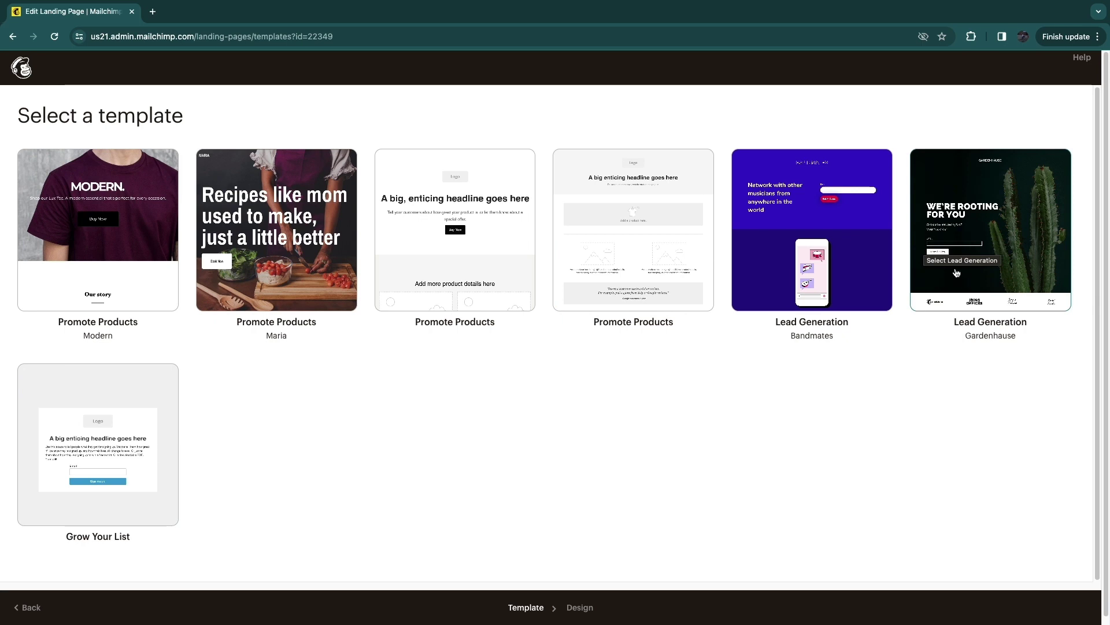
{"action": "left_click", "coordinate": [988, 229]}
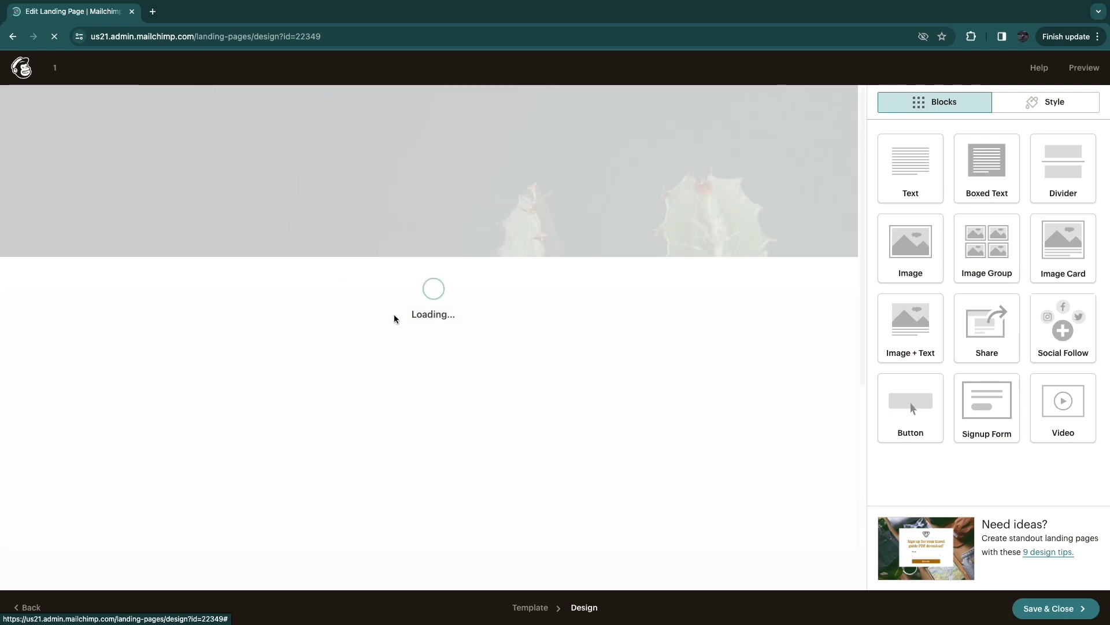
Review the template's sections, and preview the page for desktop to examine the hero's subscription offer and signup form.
{"action": "scroll", "coordinate": [500, 383], "scroll_direction": "down", "scroll_amount": 15}
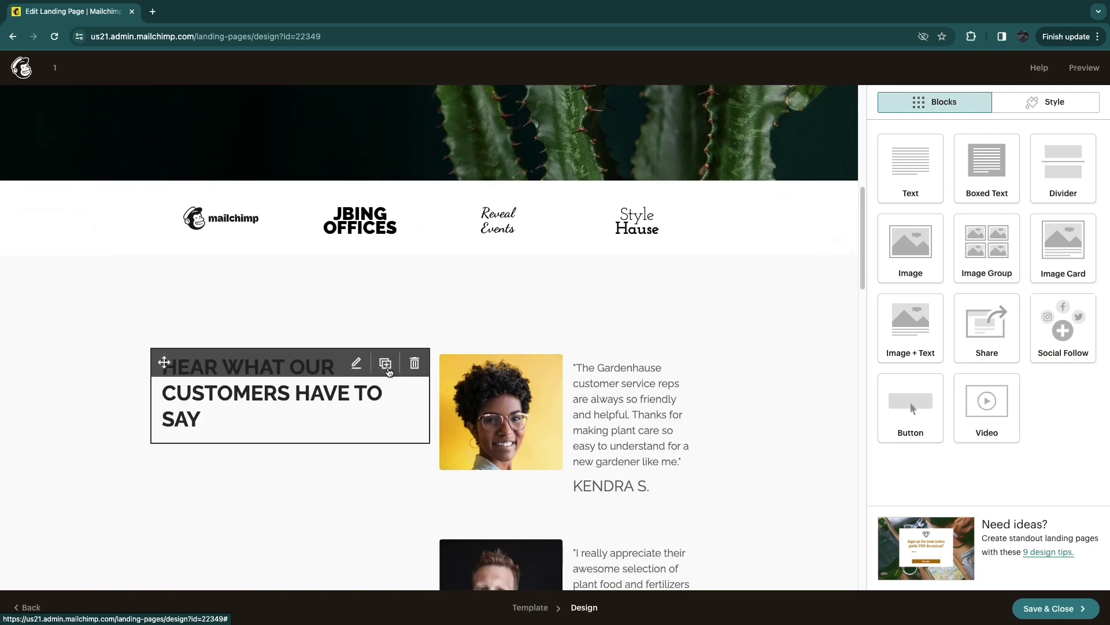
{"action": "scroll", "coordinate": [397, 348], "scroll_direction": "down", "scroll_amount": 15}
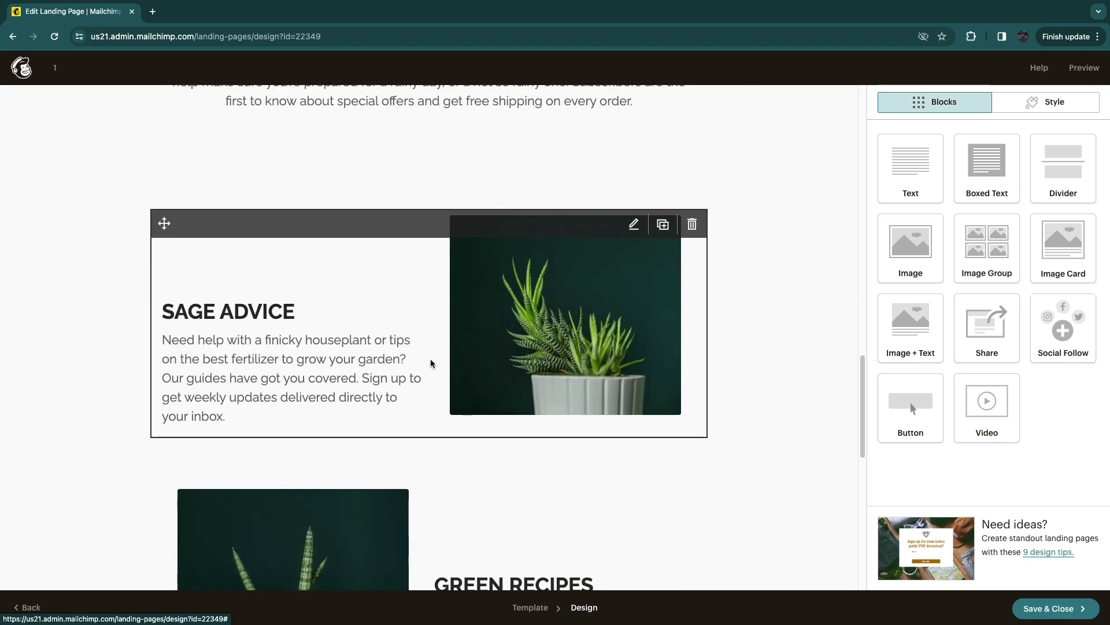
{"action": "scroll", "coordinate": [329, 309], "scroll_direction": "down", "scroll_amount": 4}
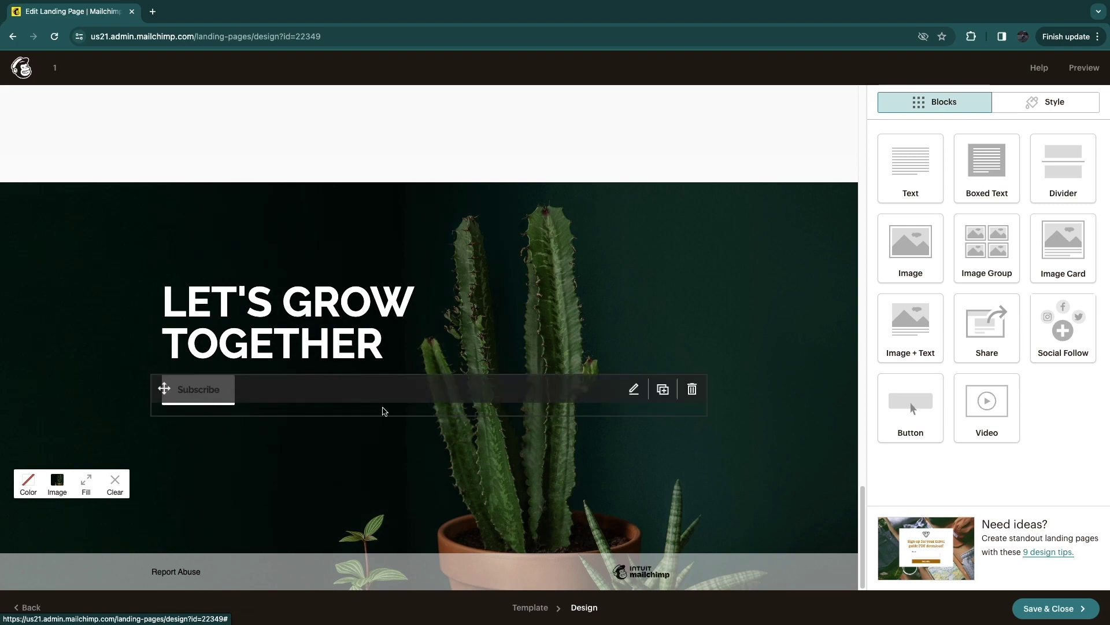
{"action": "scroll", "coordinate": [384, 409], "scroll_direction": "up", "scroll_amount": 10}
{"action": "left_click", "coordinate": [1095, 70]}
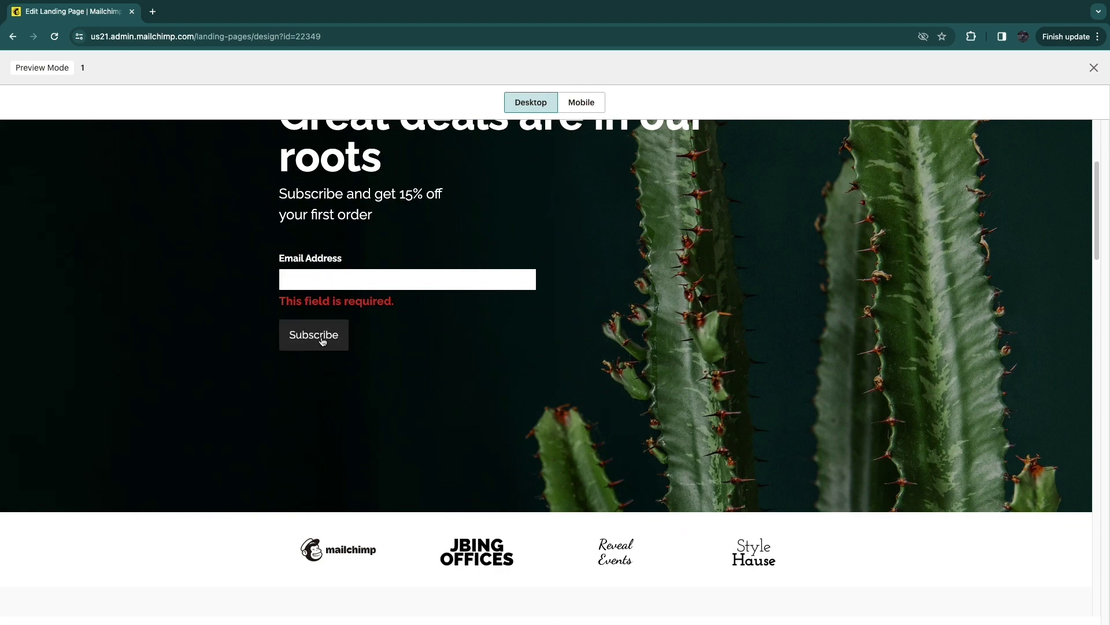
{"action": "scroll", "coordinate": [317, 338], "scroll_direction": "up", "scroll_amount": 3}
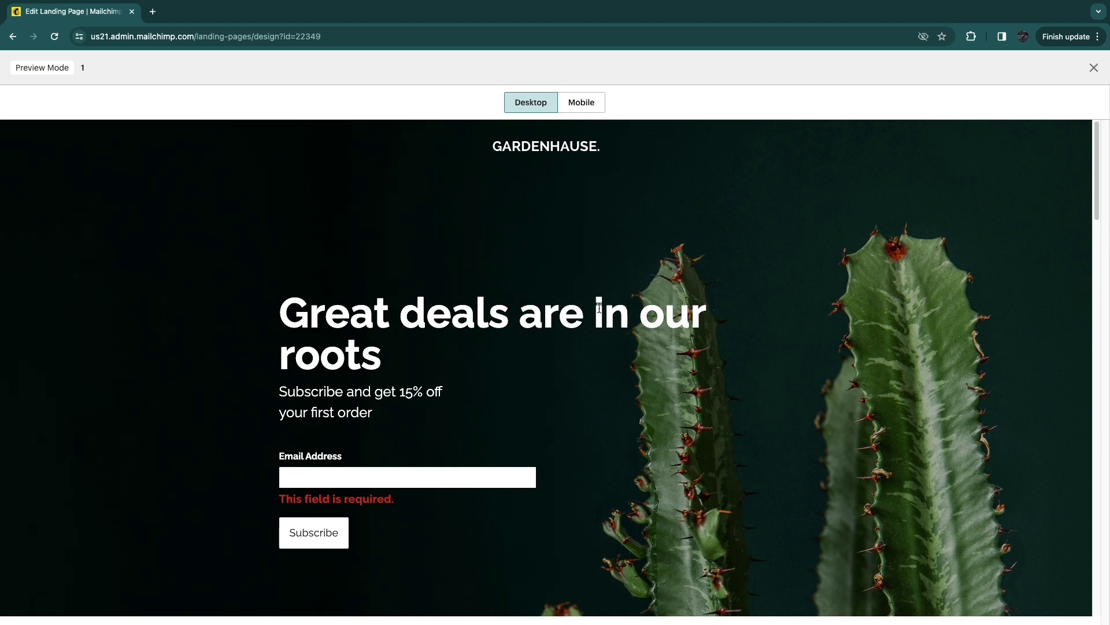
{"action": "left_click_drag", "start_coordinate": [274, 395], "coordinate": [392, 414]}
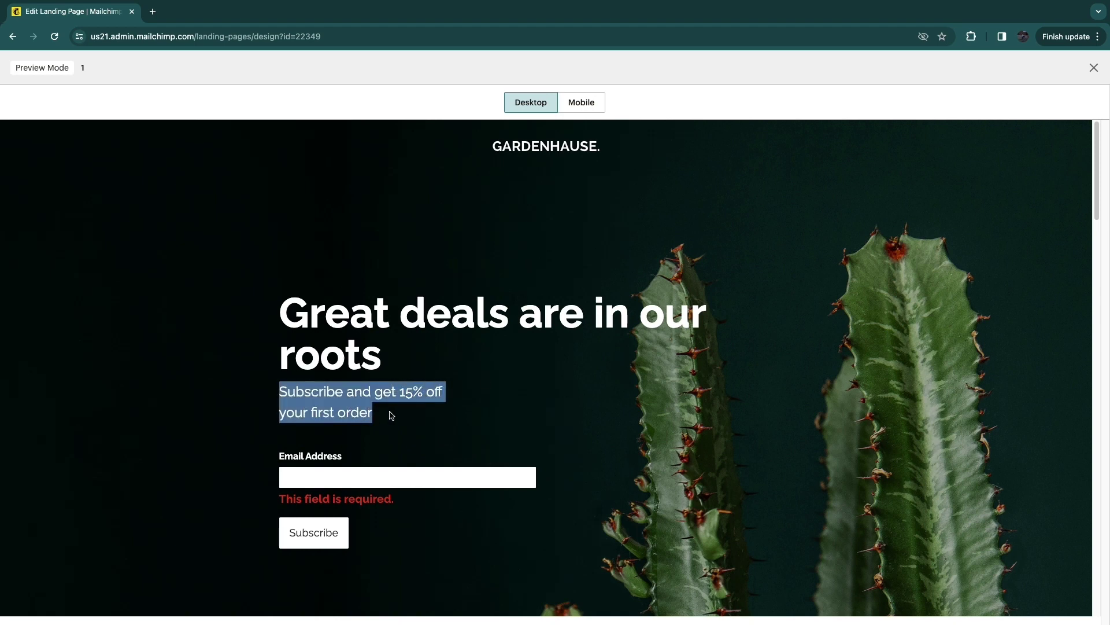
{"action": "left_click", "coordinate": [237, 410]}
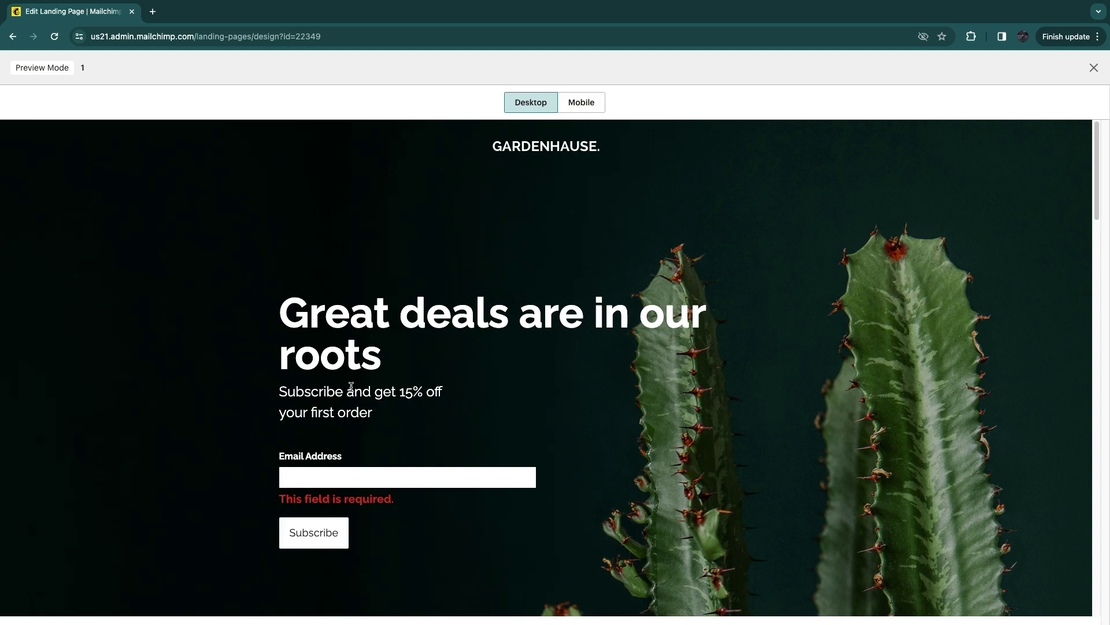
{"action": "scroll", "coordinate": [250, 377], "scroll_direction": "down", "scroll_amount": 1}
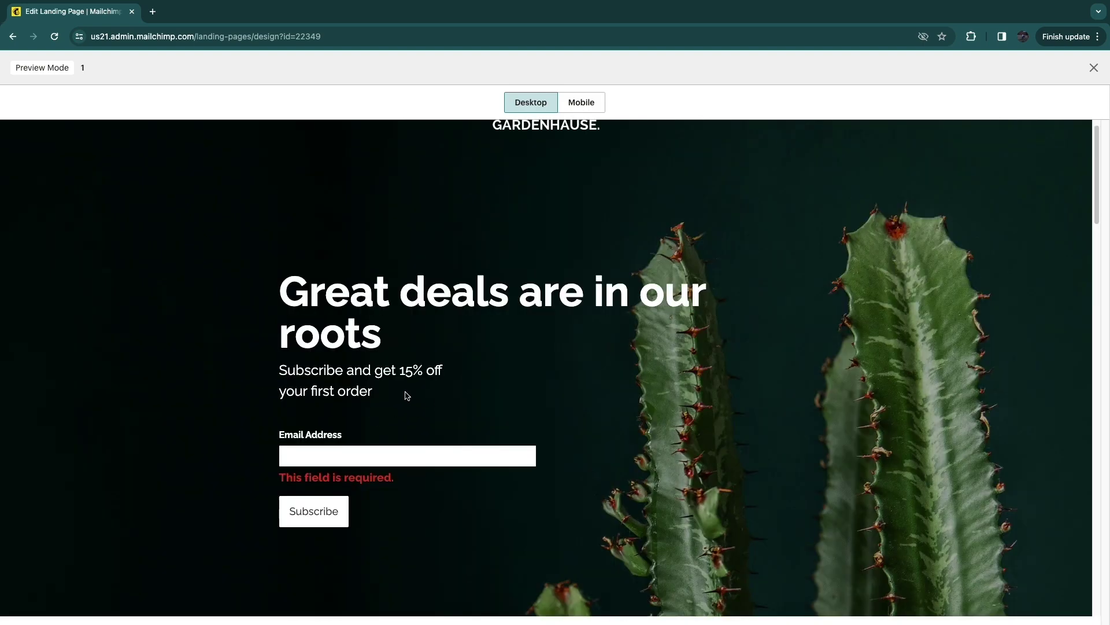
{"action": "left_click_drag", "start_coordinate": [273, 373], "coordinate": [423, 389]}
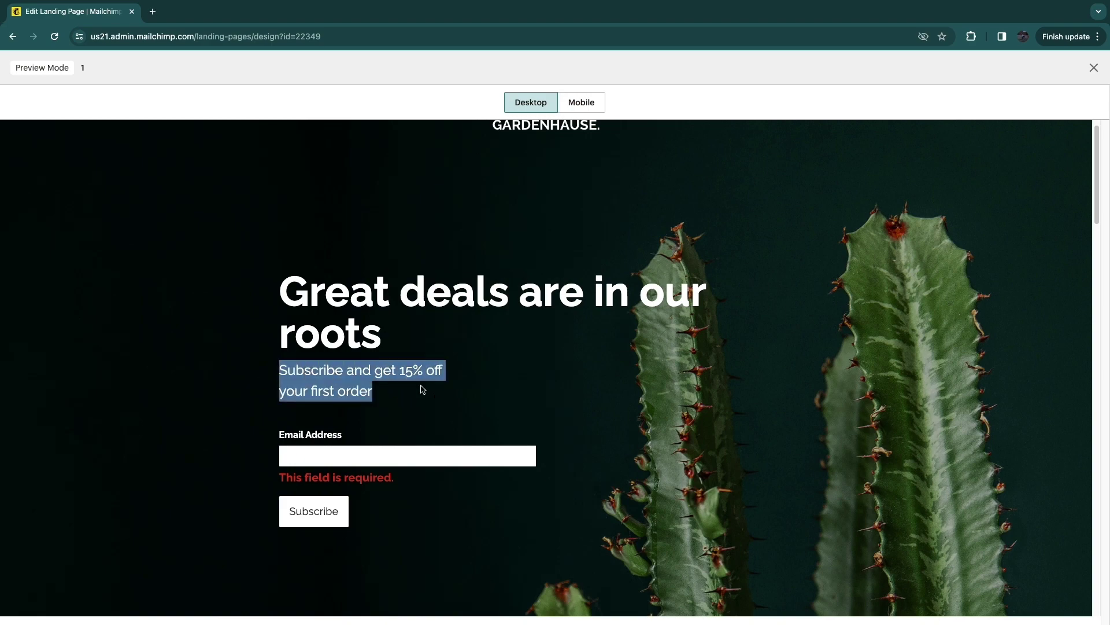
Look through the previewed page's heading, testimonials and content sections, and close the preview.
{"action": "scroll", "coordinate": [386, 376], "scroll_direction": "down", "scroll_amount": 12}
{"action": "scroll", "coordinate": [364, 433], "scroll_direction": "up", "scroll_amount": 8}
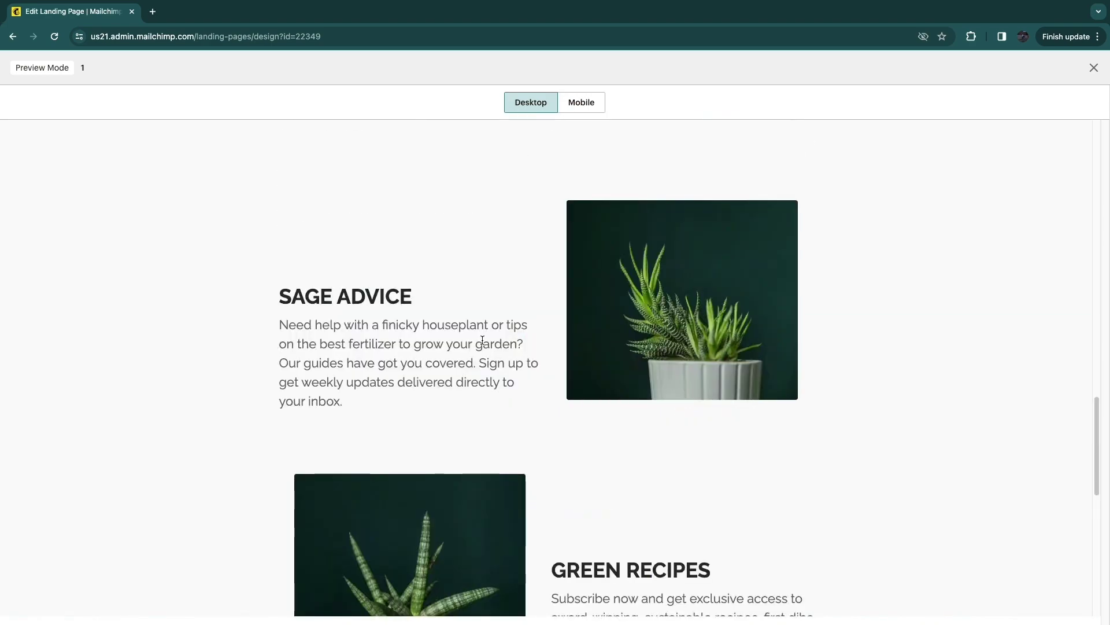
{"action": "scroll", "coordinate": [362, 479], "scroll_direction": "down", "scroll_amount": 1}
{"action": "scroll", "coordinate": [362, 478], "scroll_direction": "down", "scroll_amount": 5}
{"action": "scroll", "coordinate": [301, 458], "scroll_direction": "up", "scroll_amount": 20}
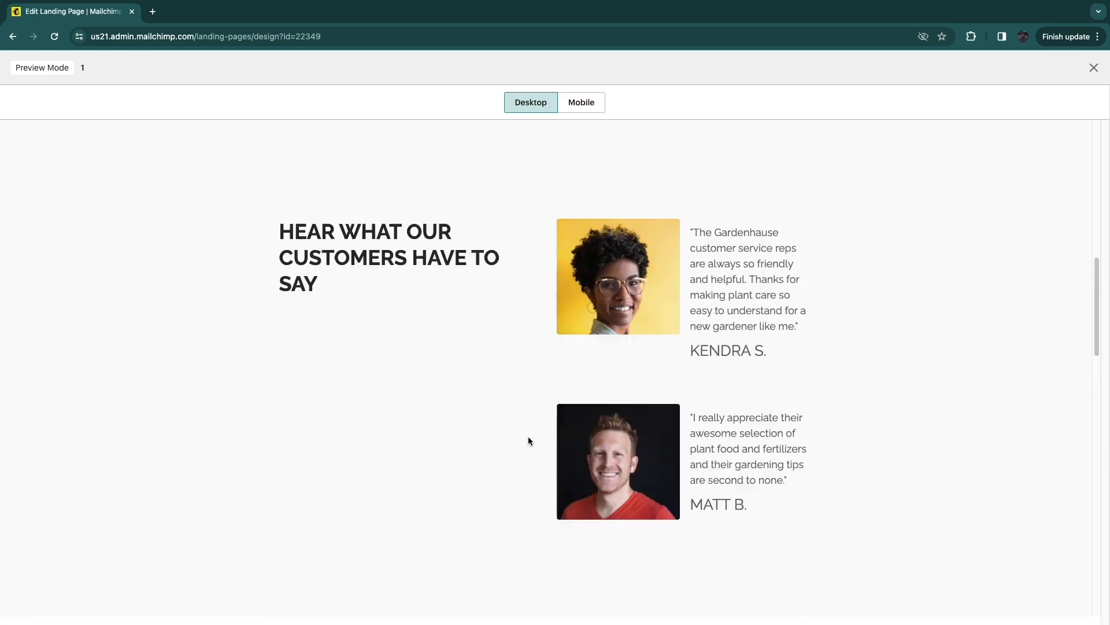
{"action": "scroll", "coordinate": [414, 433], "scroll_direction": "up", "scroll_amount": 4}
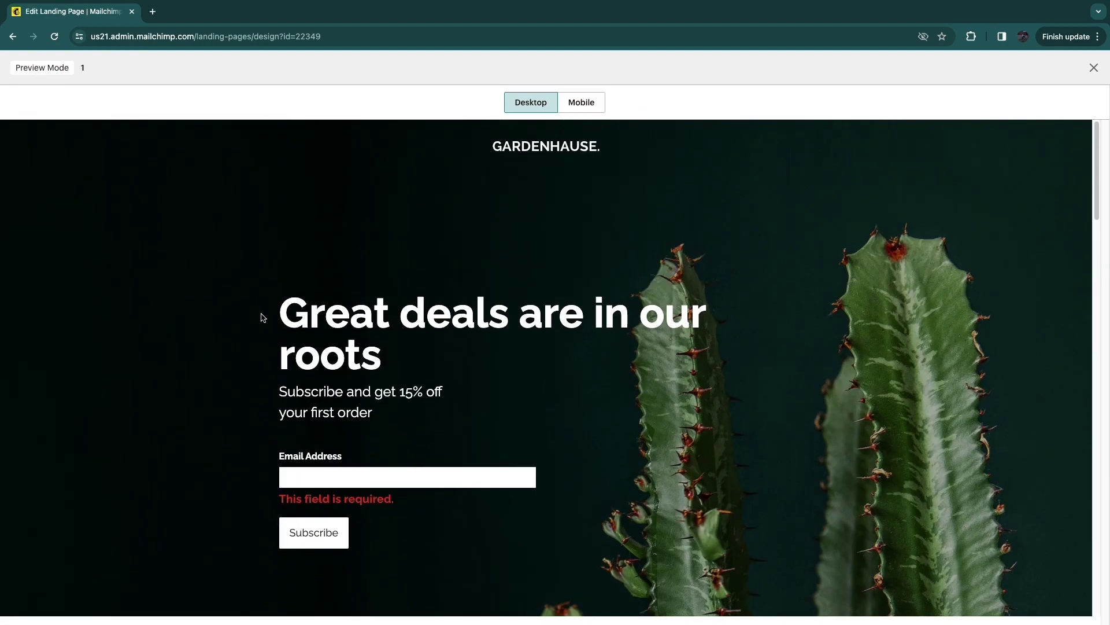
{"action": "left_click_drag", "start_coordinate": [262, 316], "coordinate": [679, 342]}
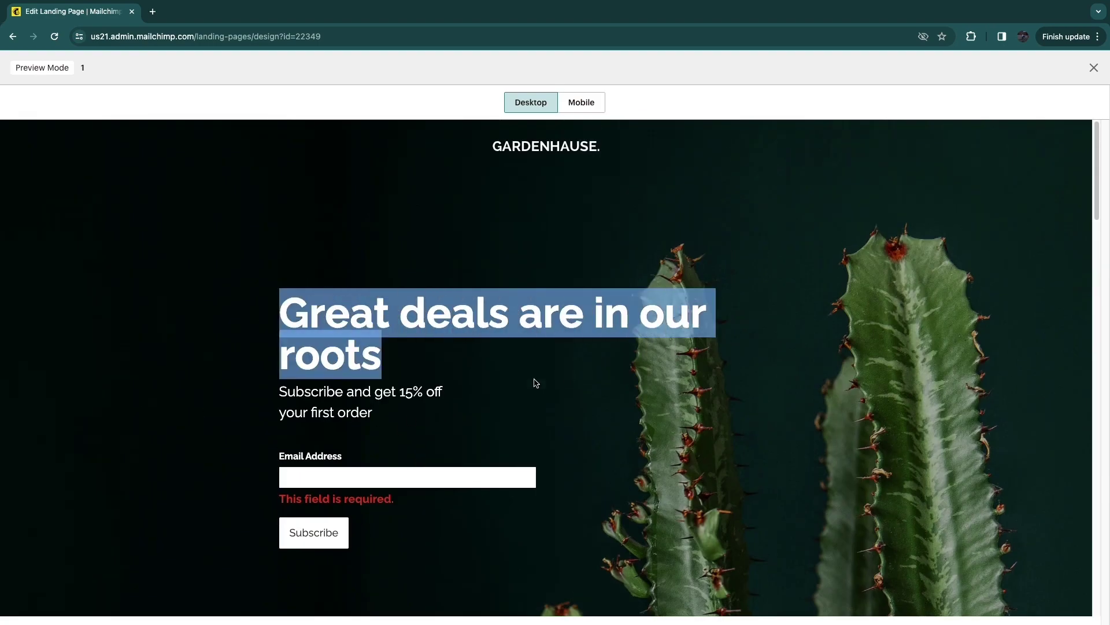
{"action": "scroll", "coordinate": [256, 470], "scroll_direction": "down", "scroll_amount": 15}
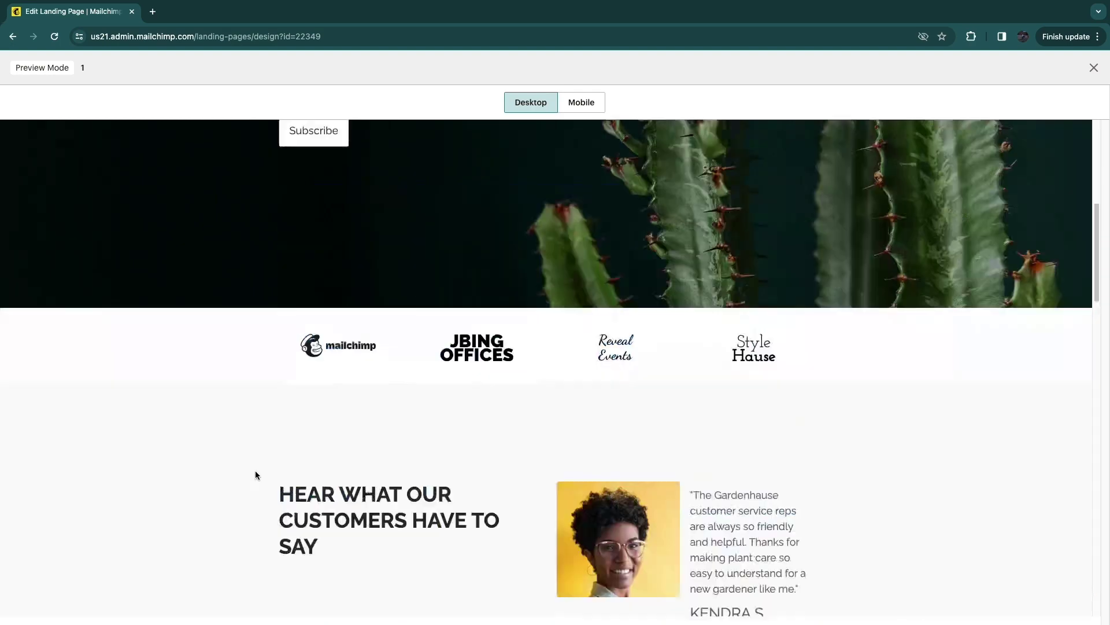
{"action": "scroll", "coordinate": [436, 149], "scroll_direction": "up", "scroll_amount": 15}
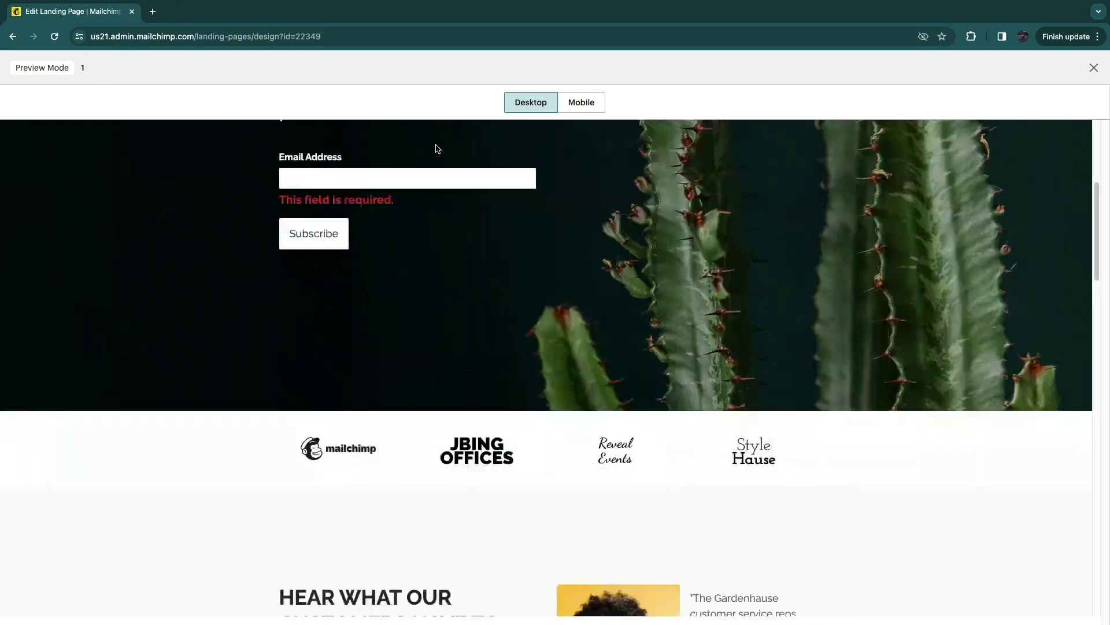
{"action": "left_click", "coordinate": [1094, 68]}
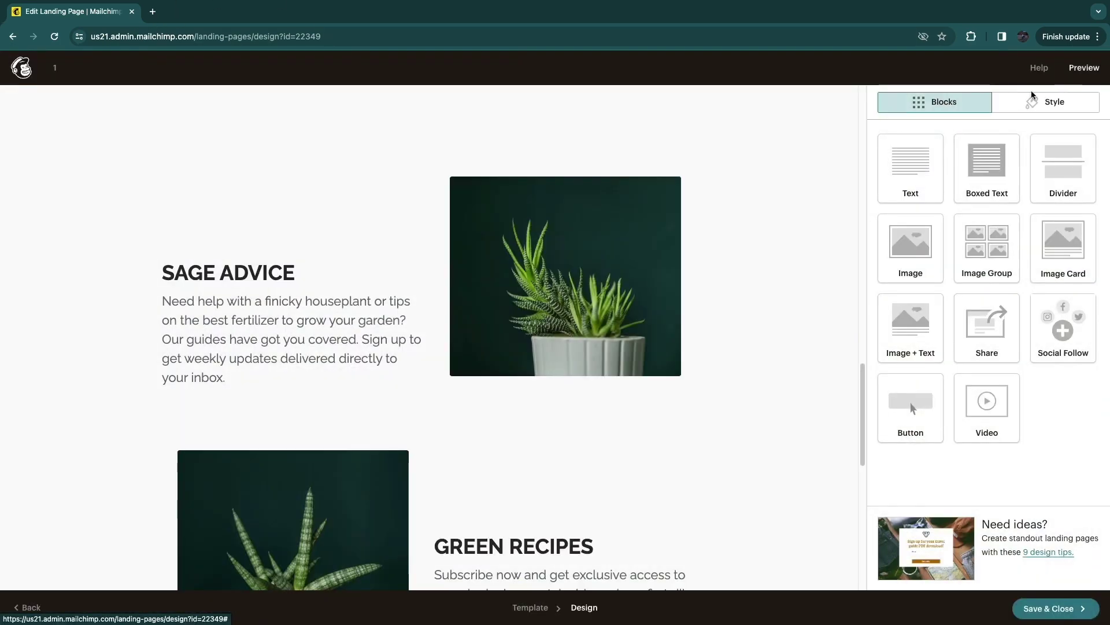
Replace the hero text block's heading and discount line with "Sign Up to My Newsletter For Free".
{"action": "scroll", "coordinate": [579, 220], "scroll_direction": "up", "scroll_amount": 5}
{"action": "scroll", "coordinate": [543, 213], "scroll_direction": "up", "scroll_amount": 5}
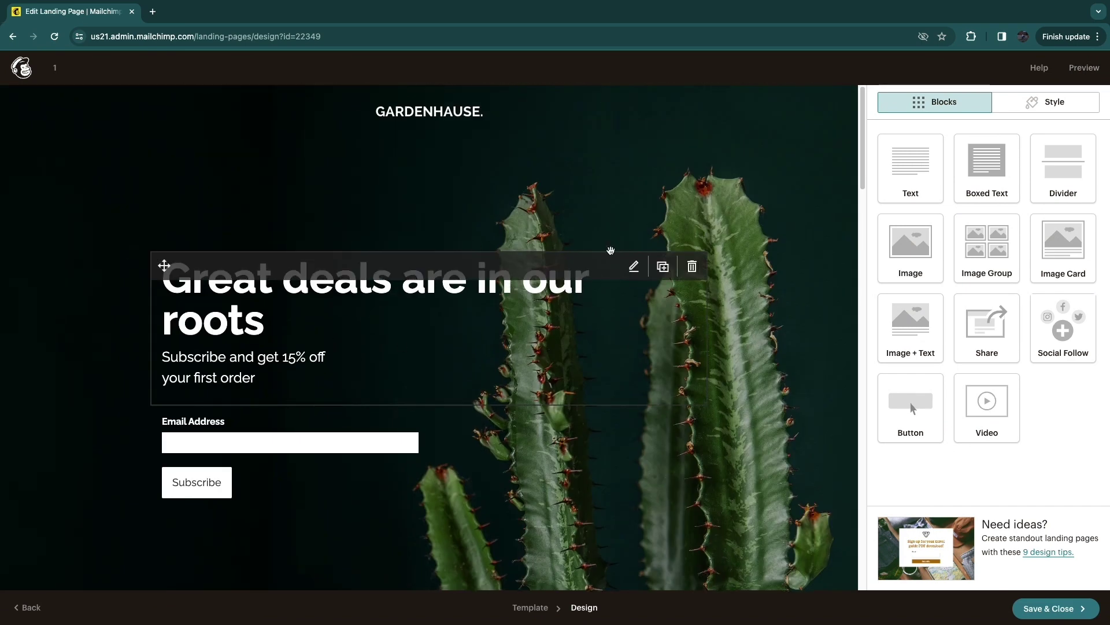
{"action": "left_click", "coordinate": [355, 332]}
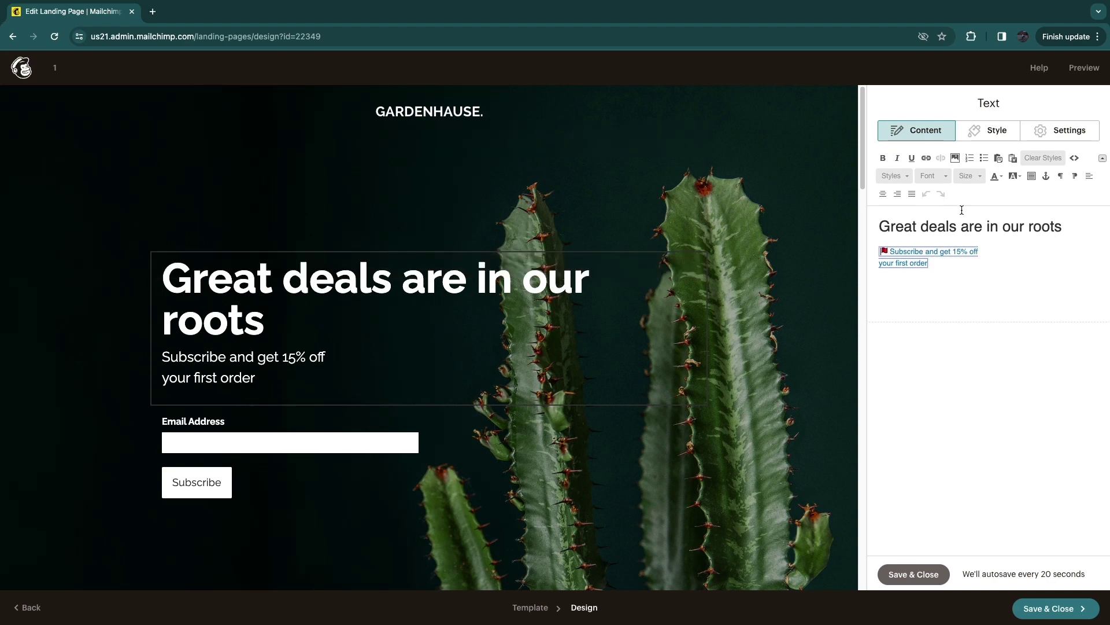
{"action": "triple_click", "coordinate": [943, 228]}
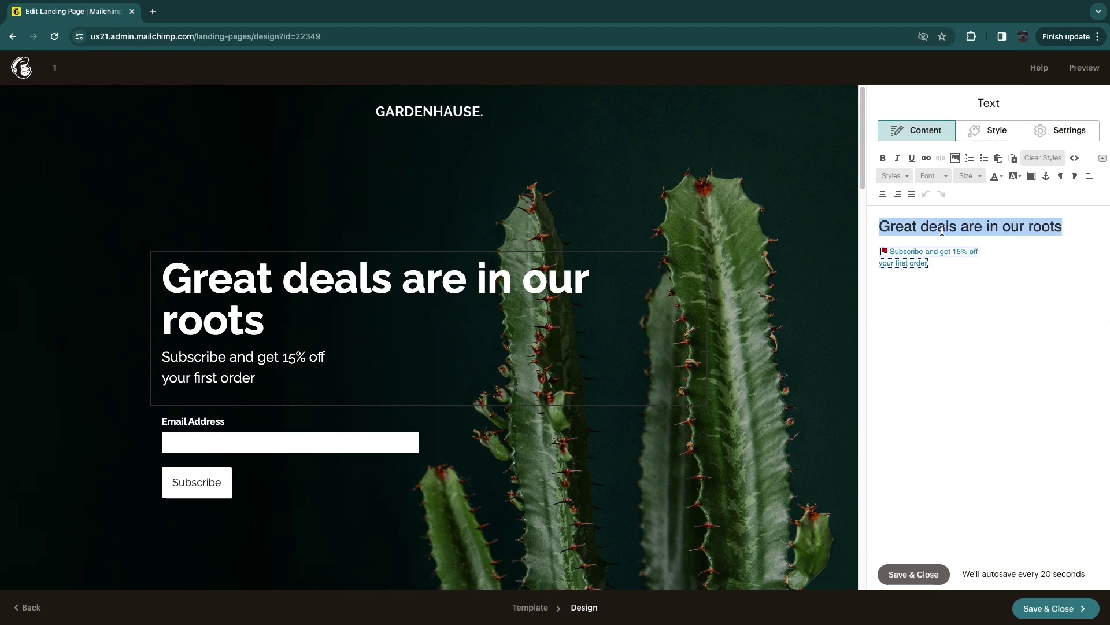
{"action": "type", "text": "Sign Up to M"}
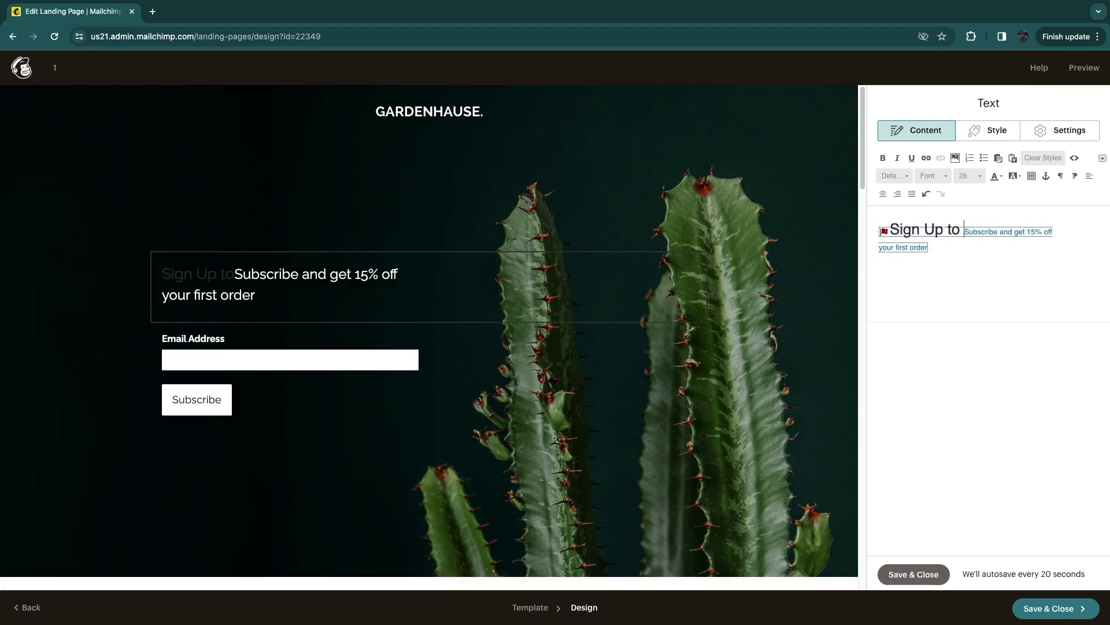
{"action": "type", "text": "y Newslette"}
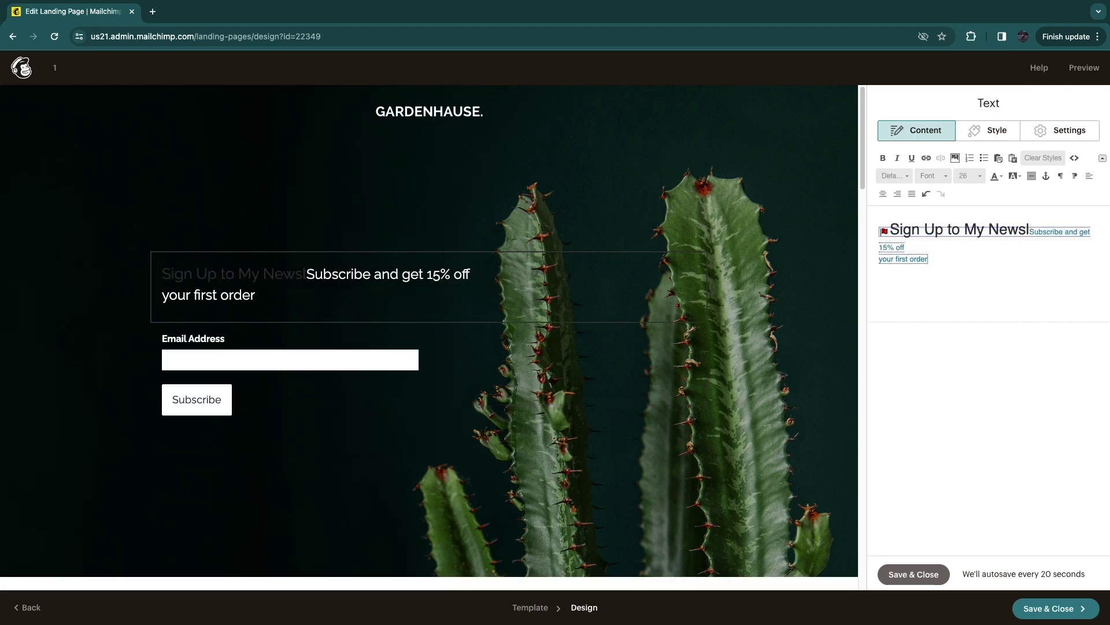
{"action": "type", "text": "r For Free"}
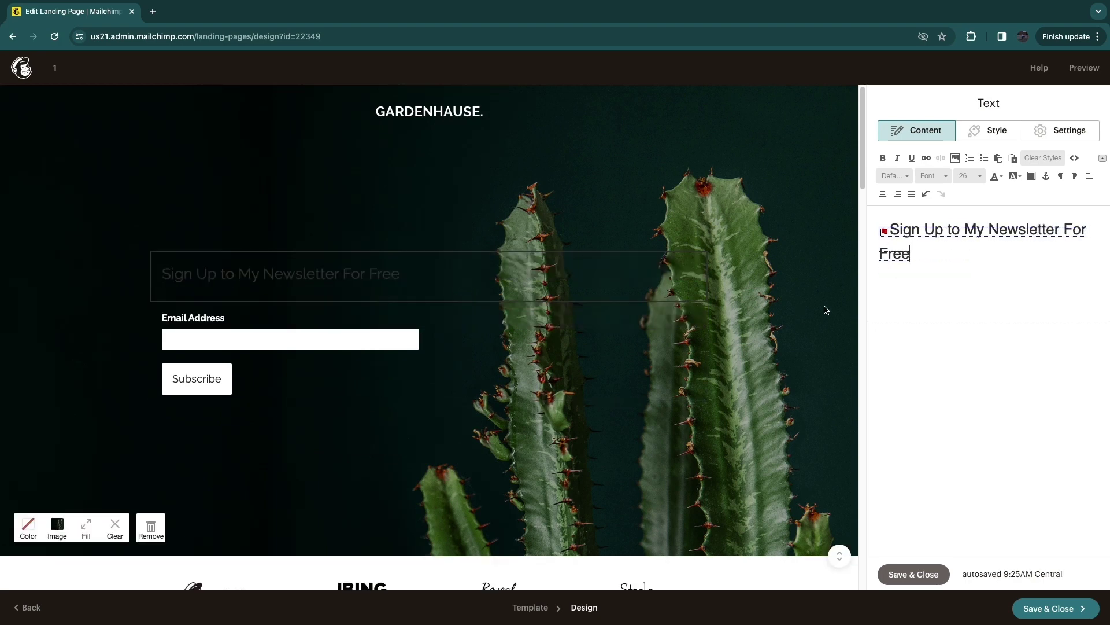
Change the text color of the hero heading "Sign Up to My Newsletter For Free" to white.
{"action": "left_click", "coordinate": [283, 315]}
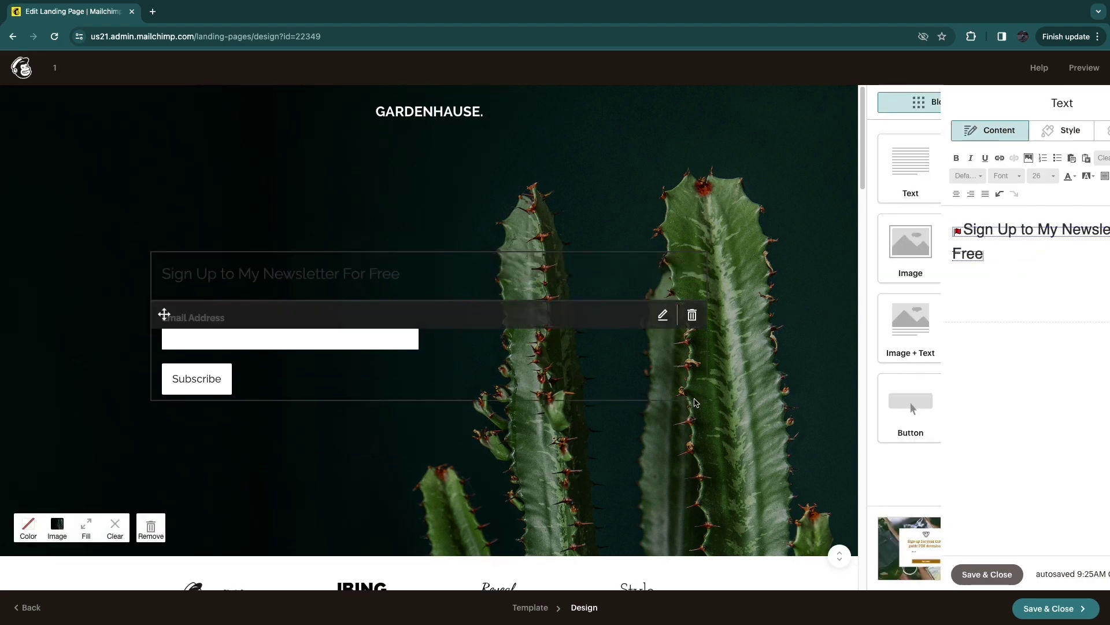
{"action": "left_click", "coordinate": [421, 292]}
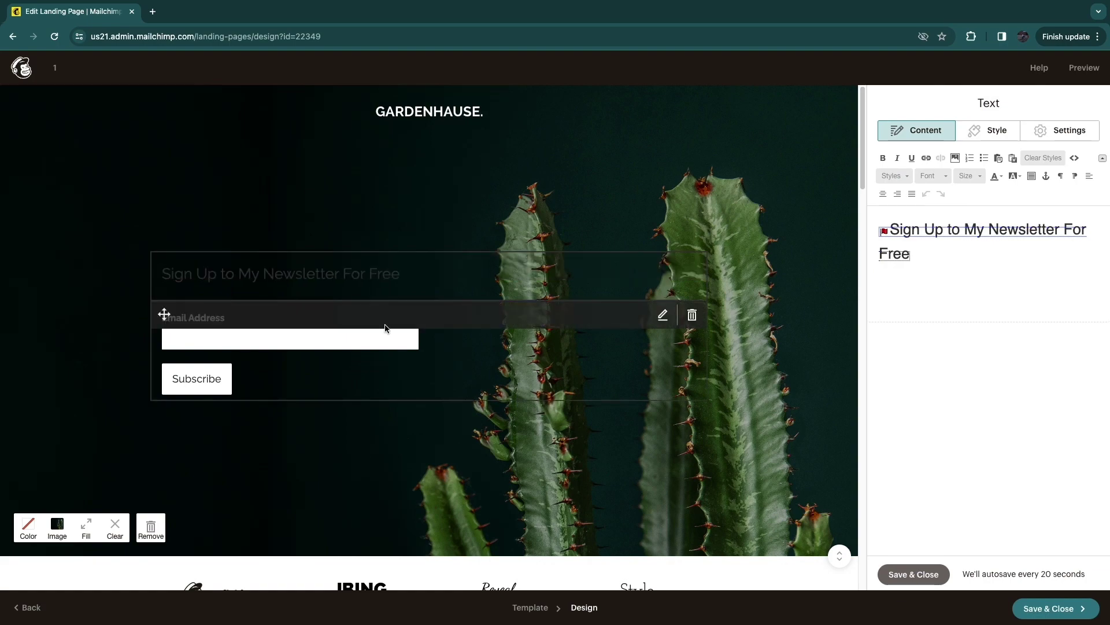
{"action": "left_click", "coordinate": [924, 269]}
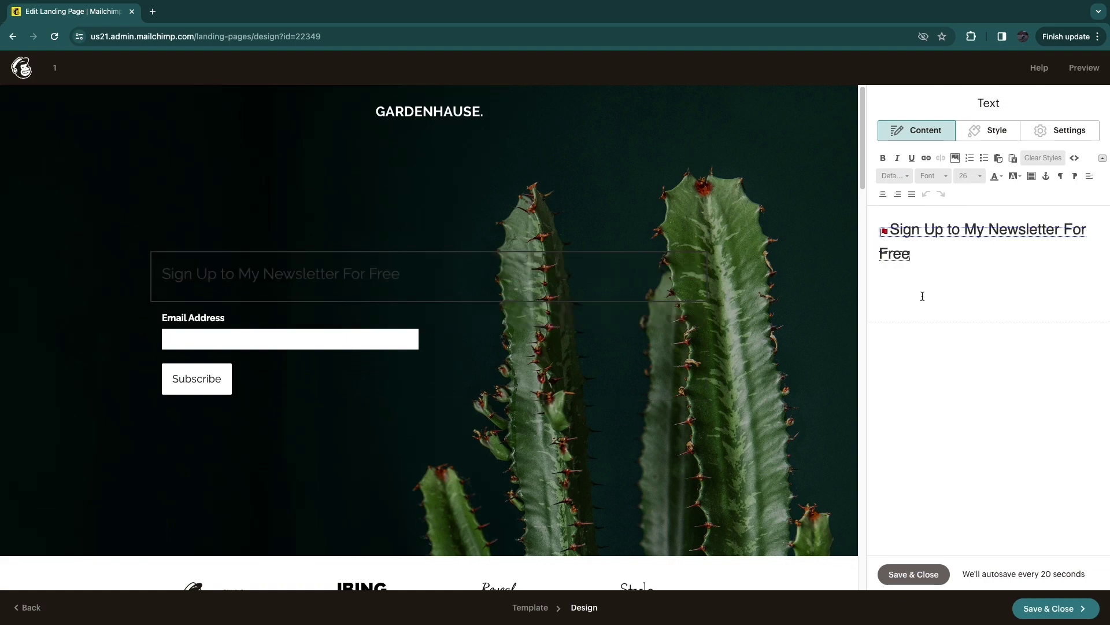
{"action": "triple_click", "coordinate": [903, 243]}
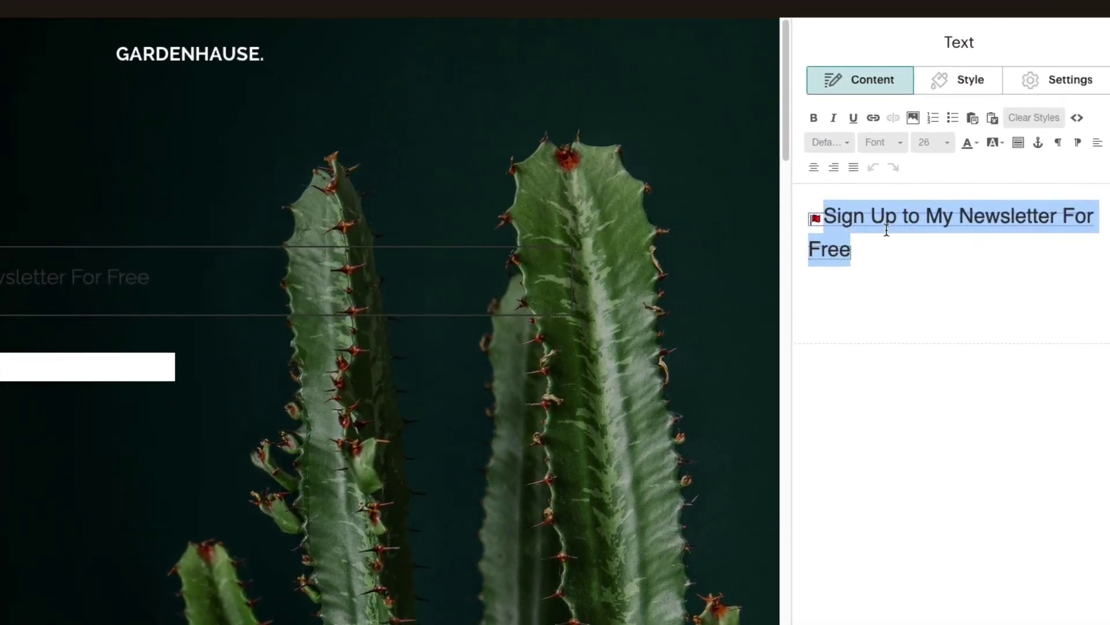
{"action": "left_click", "coordinate": [975, 143]}
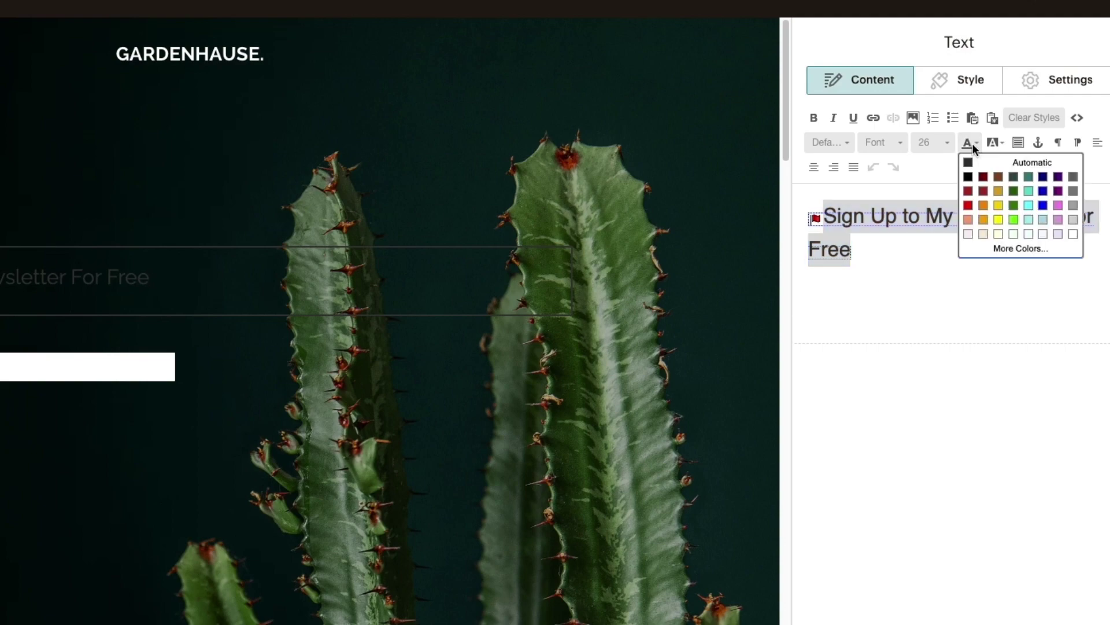
{"action": "left_click", "coordinate": [1071, 240]}
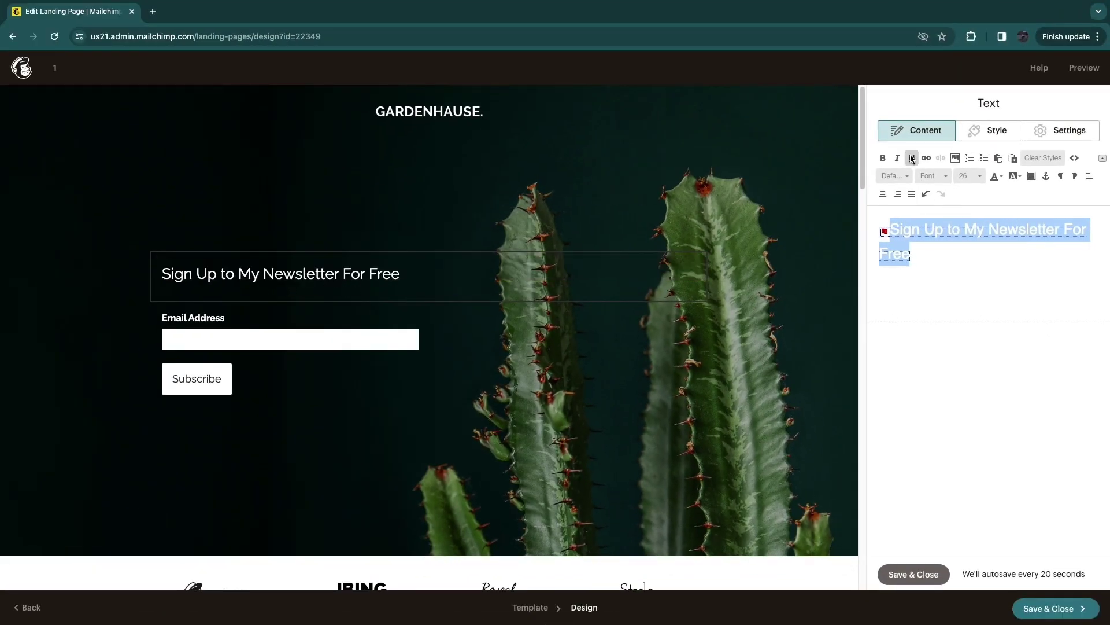
Set the hero heading in the sans-serif Merriweather font at size 35.
{"action": "left_click", "coordinate": [906, 176]}
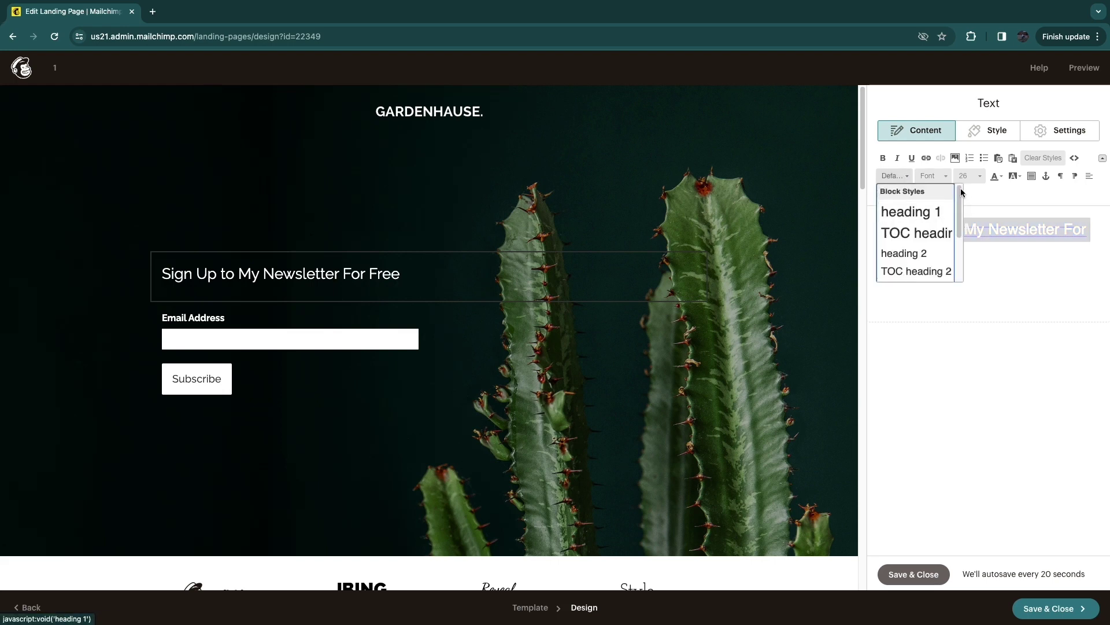
{"action": "left_click", "coordinate": [932, 176]}
{"action": "scroll", "coordinate": [954, 231], "scroll_direction": "down", "scroll_amount": 5}
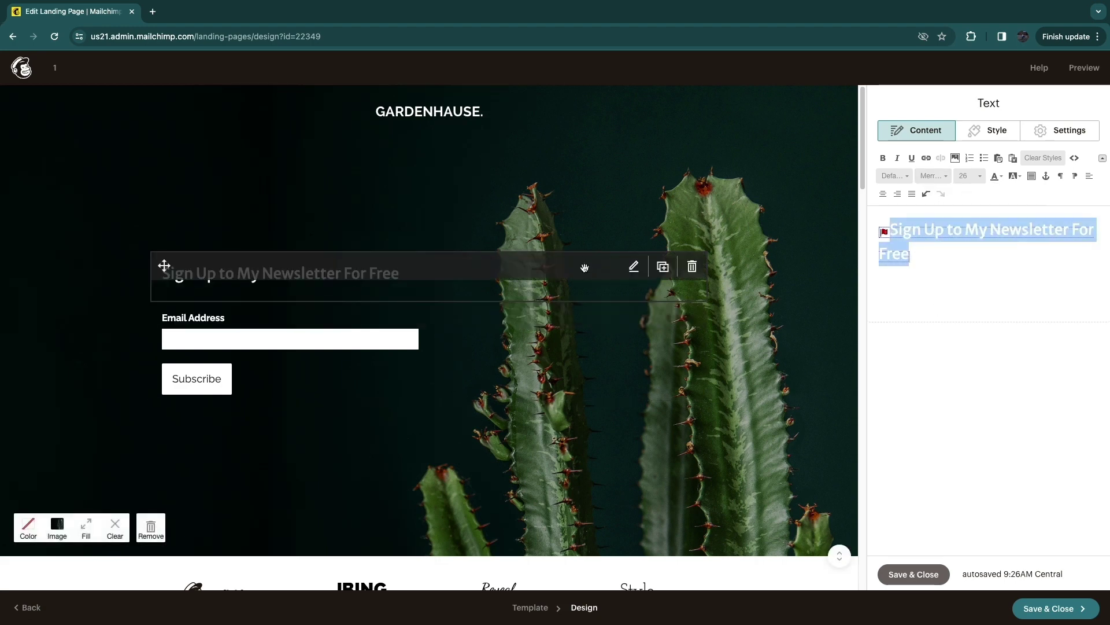
{"action": "left_click", "coordinate": [976, 177]}
{"action": "scroll", "coordinate": [975, 243], "scroll_direction": "down", "scroll_amount": 3}
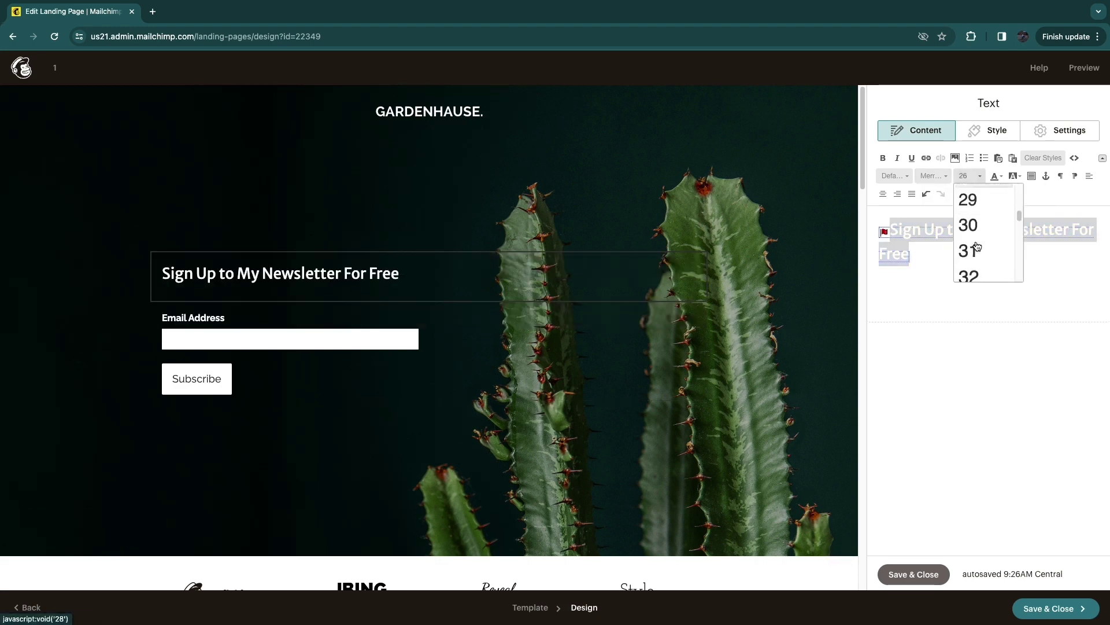
{"action": "left_click", "coordinate": [979, 239]}
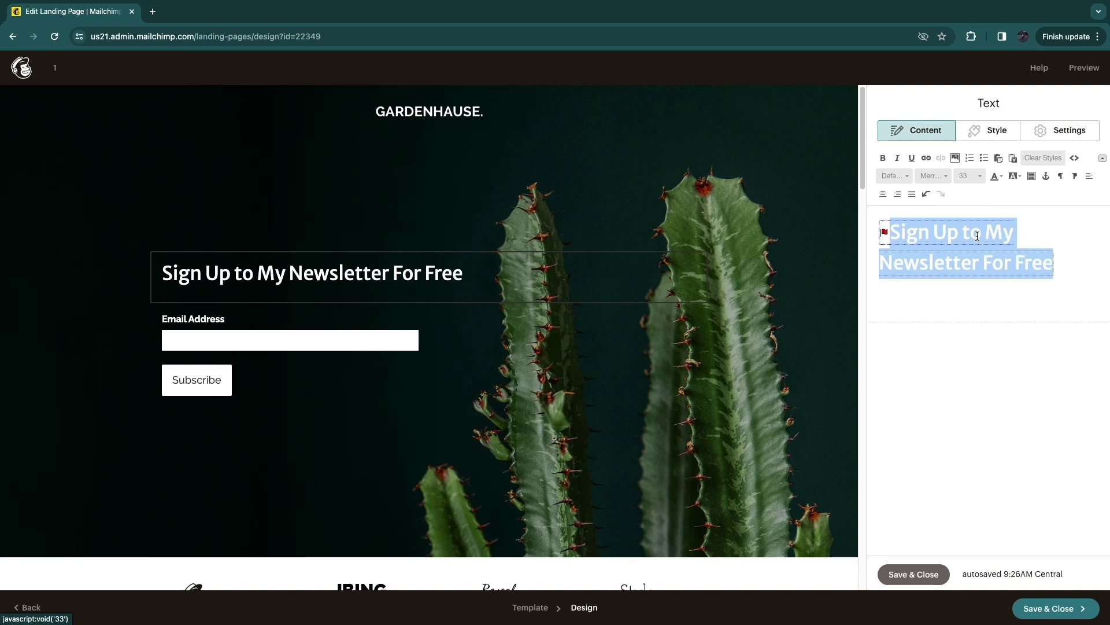
{"action": "left_click", "coordinate": [981, 177]}
{"action": "scroll", "coordinate": [972, 243], "scroll_direction": "down", "scroll_amount": 1}
{"action": "left_click", "coordinate": [970, 268]}
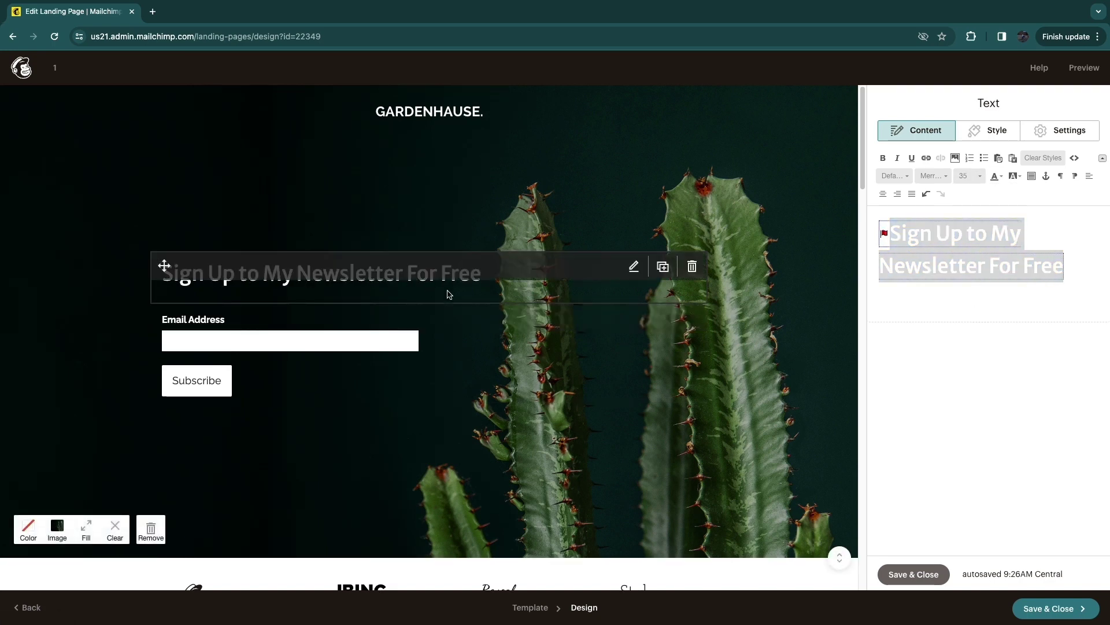
Add First Name and Last Name to the signup form as required fields, and remove the Last Name field again.
{"action": "left_click", "coordinate": [604, 194]}
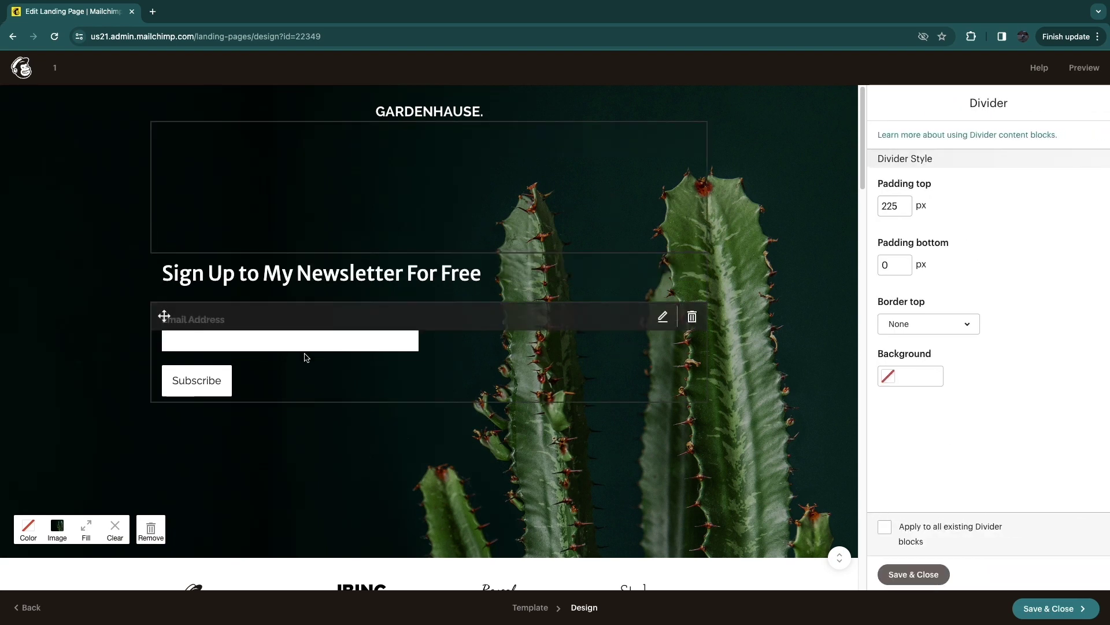
{"action": "left_click", "coordinate": [288, 341]}
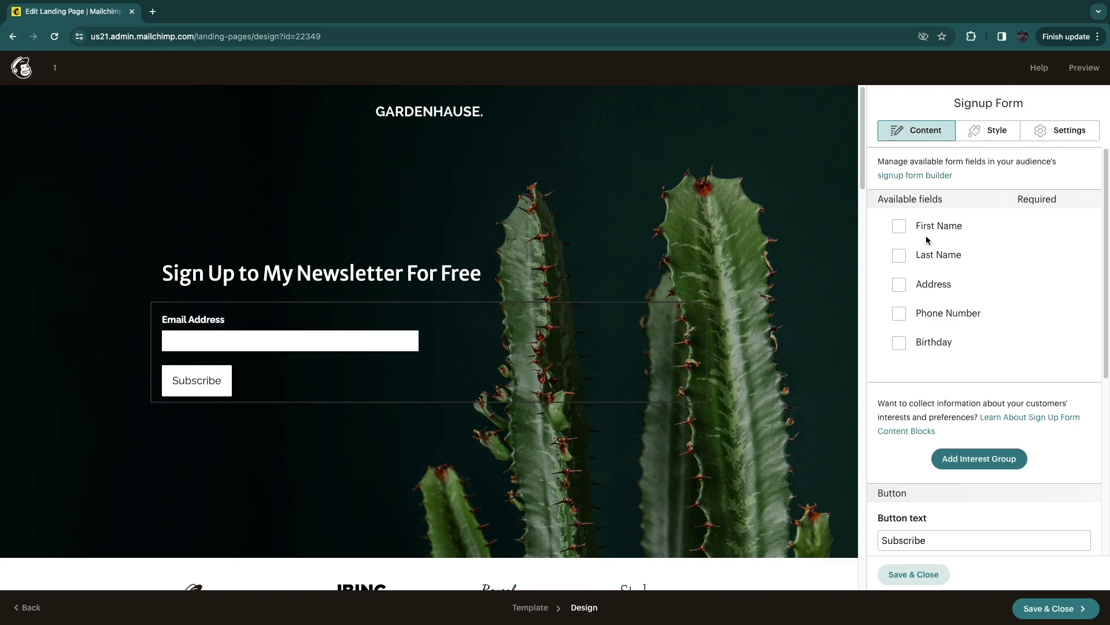
{"action": "left_click", "coordinate": [900, 227]}
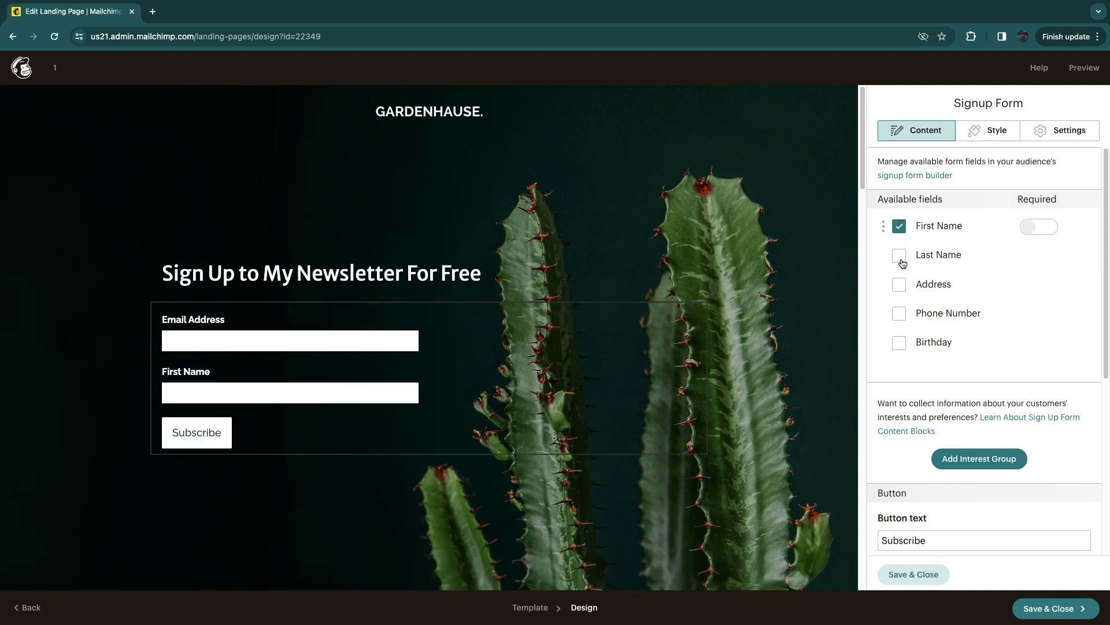
{"action": "left_click", "coordinate": [900, 258]}
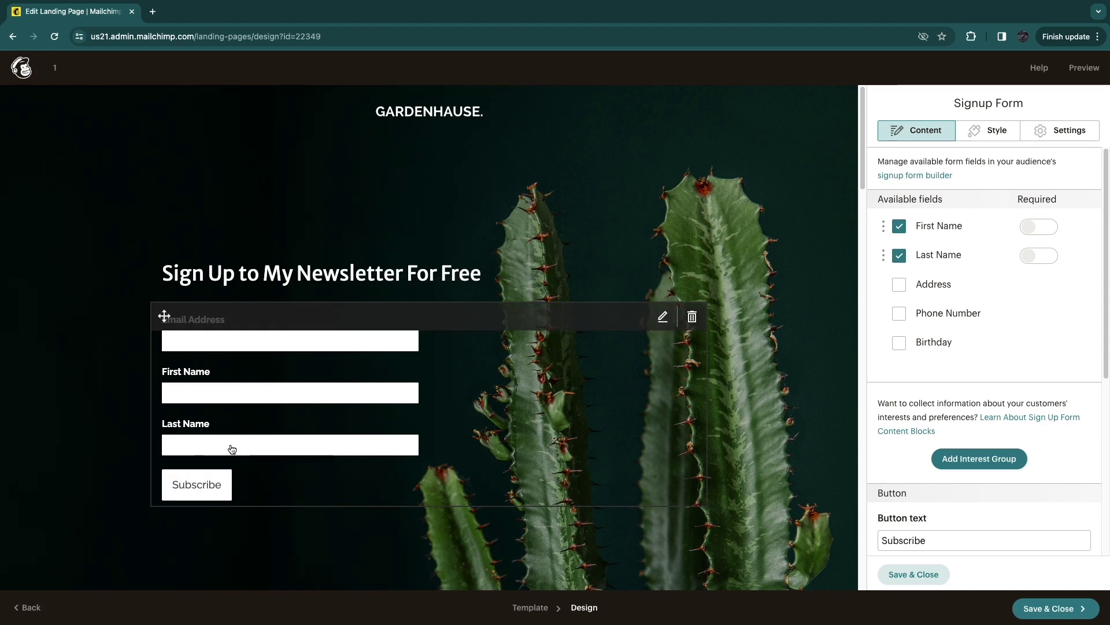
{"action": "left_click", "coordinate": [1045, 229]}
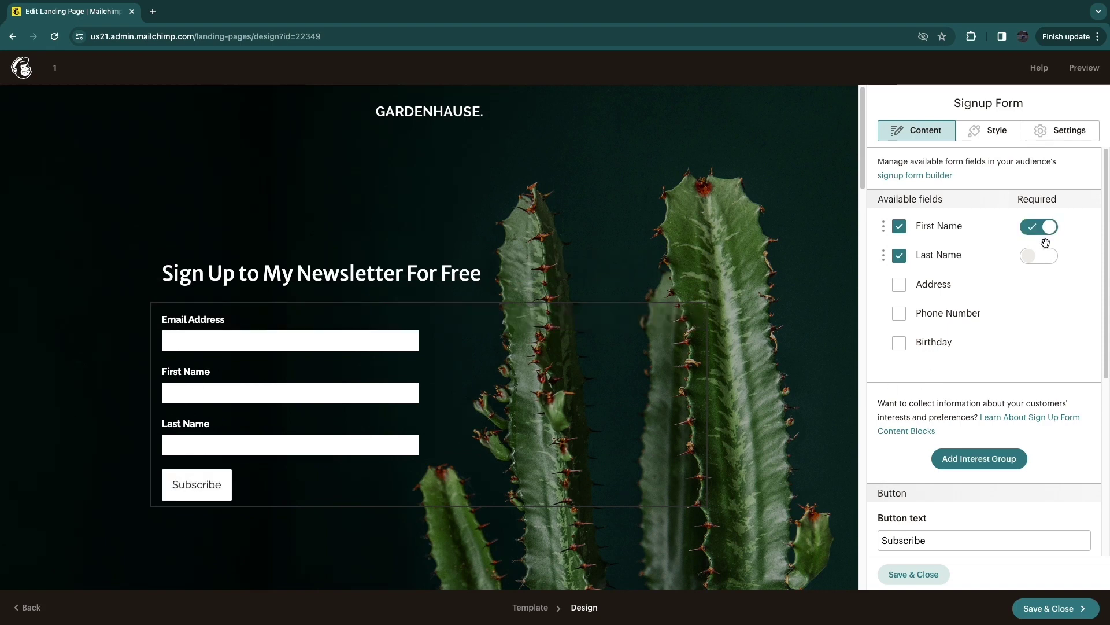
{"action": "left_click", "coordinate": [1041, 258]}
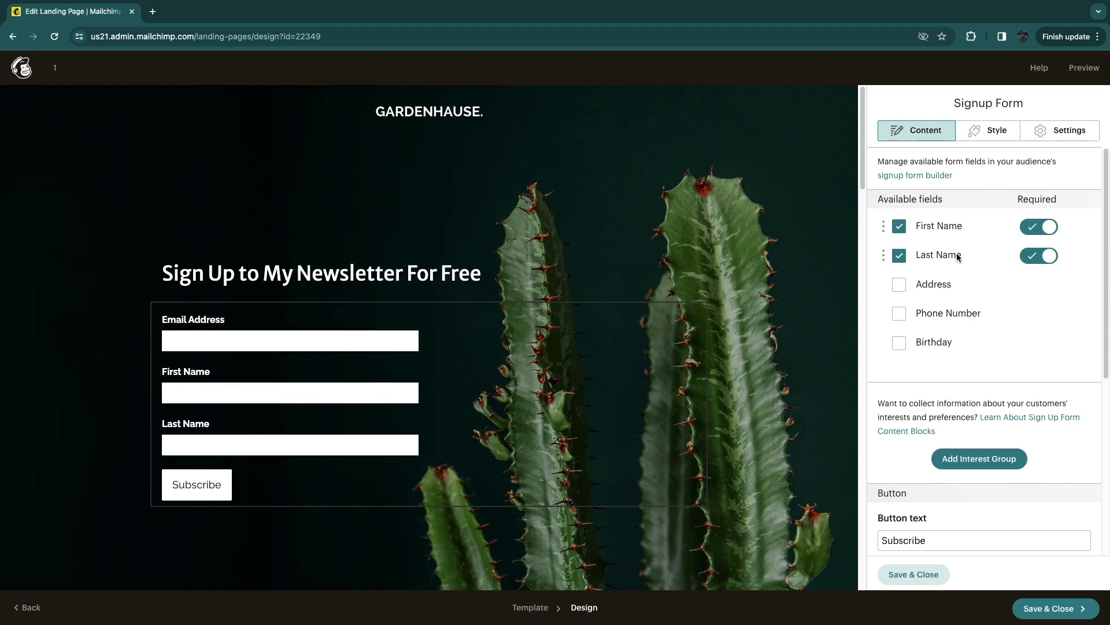
{"action": "left_click", "coordinate": [899, 255]}
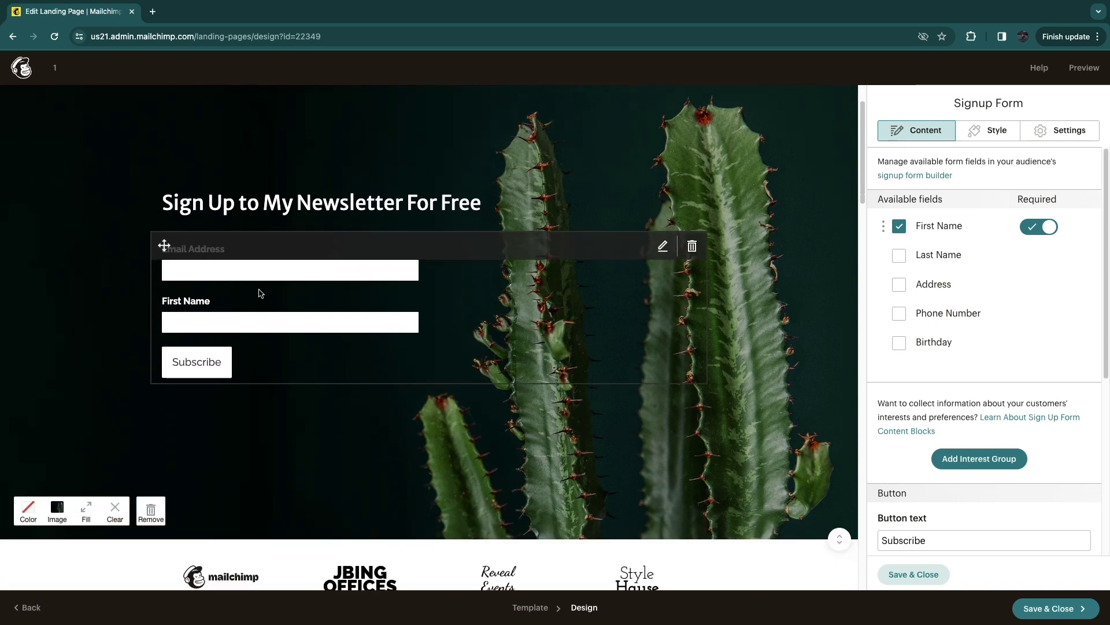
Replace the hero section's background image with the second candle photo in the content studio's files.
{"action": "scroll", "coordinate": [81, 445], "scroll_direction": "up", "scroll_amount": 2}
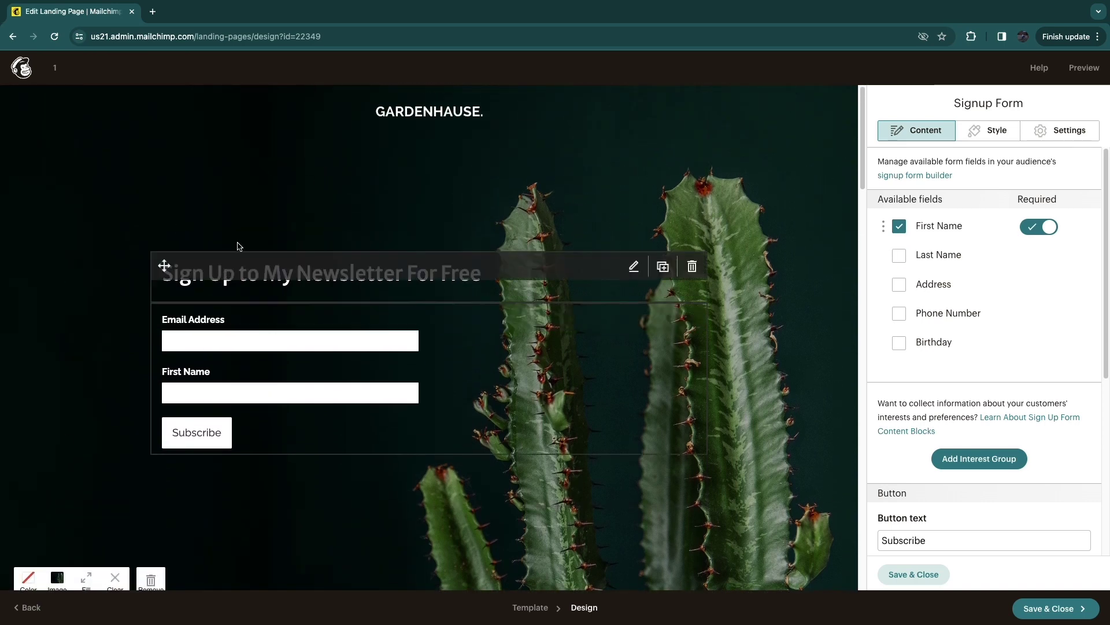
{"action": "scroll", "coordinate": [277, 336], "scroll_direction": "down", "scroll_amount": 5}
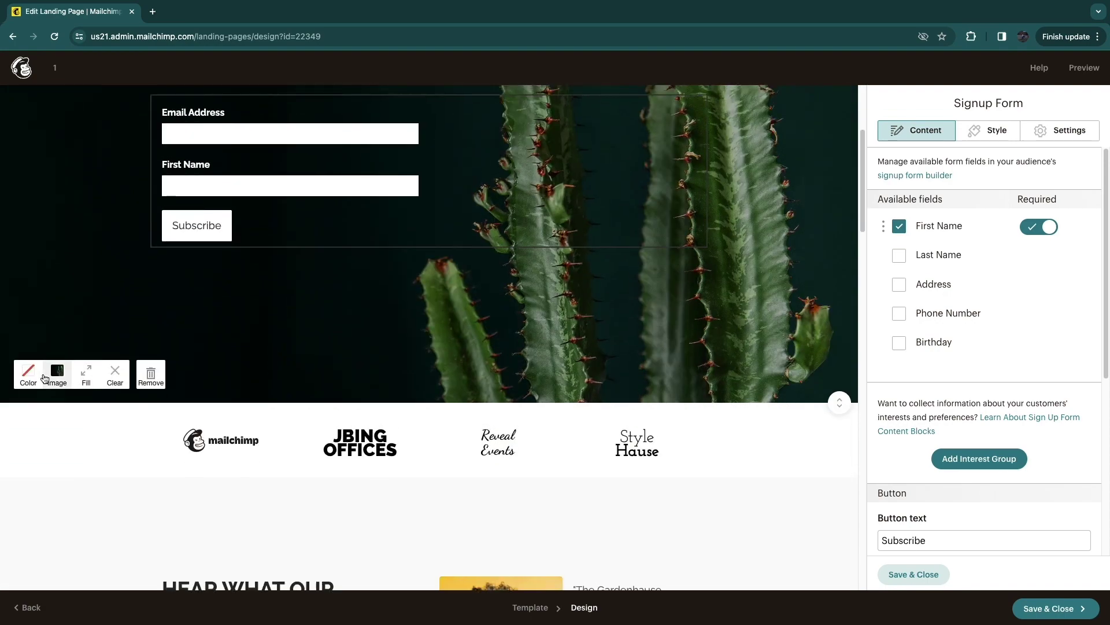
{"action": "scroll", "coordinate": [51, 378], "scroll_direction": "up", "scroll_amount": 3}
{"action": "scroll", "coordinate": [56, 460], "scroll_direction": "down", "scroll_amount": 1}
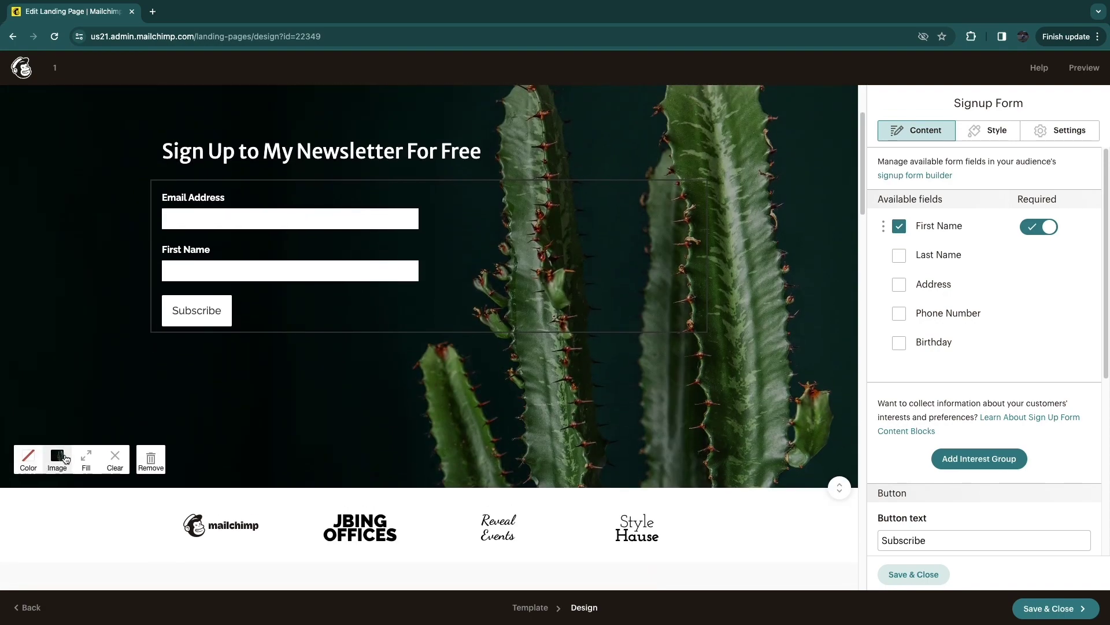
{"action": "left_click", "coordinate": [56, 460]}
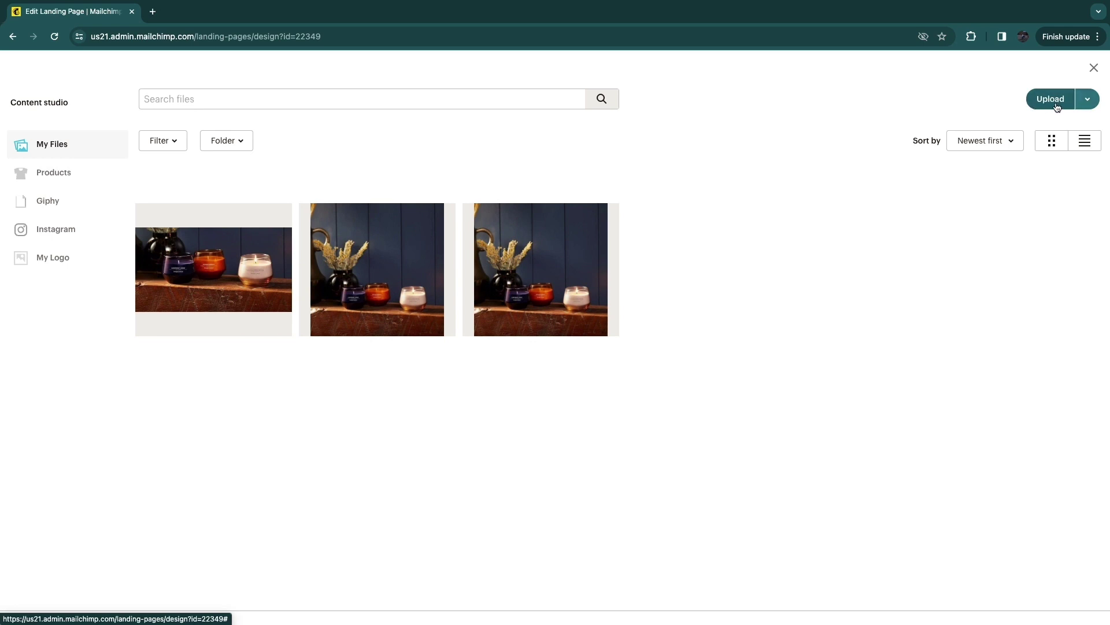
{"action": "left_click", "coordinate": [1088, 99]}
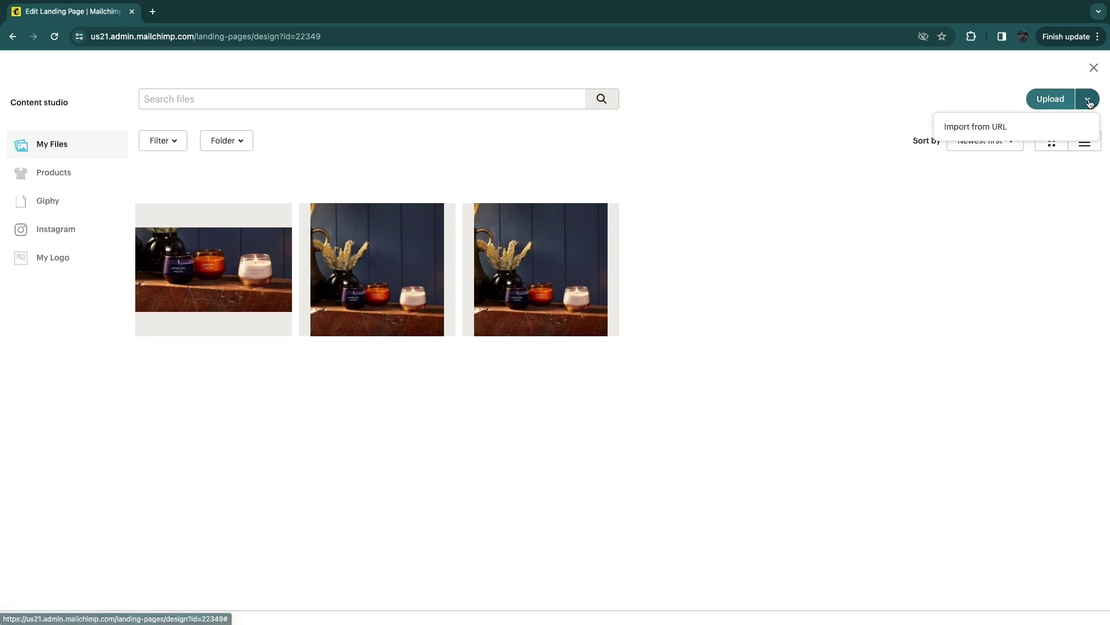
{"action": "left_click", "coordinate": [359, 286]}
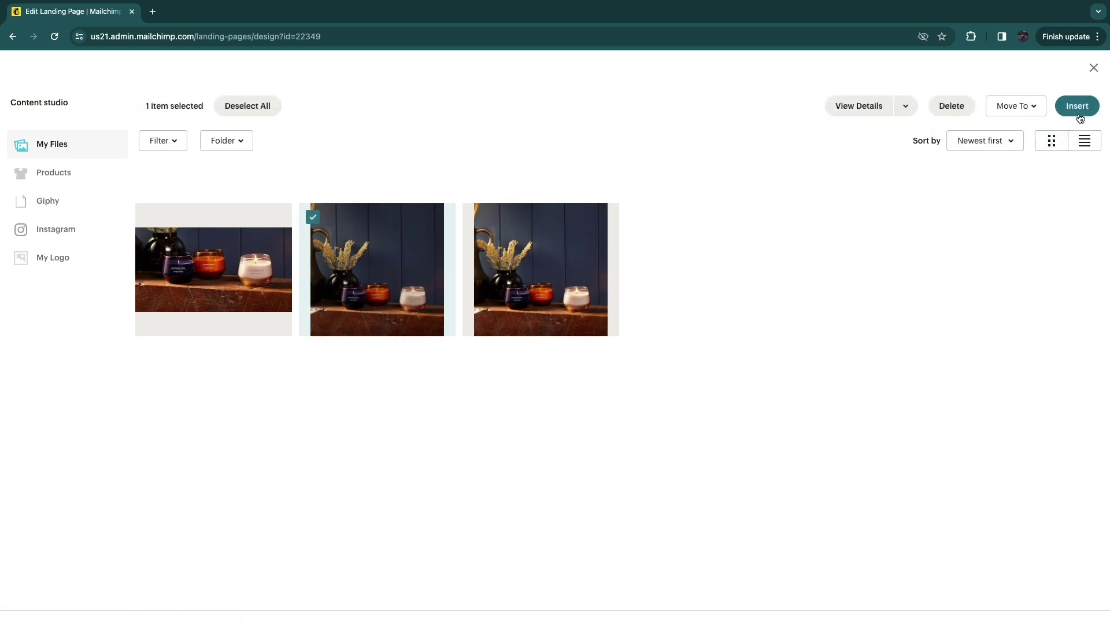
{"action": "left_click", "coordinate": [1078, 108]}
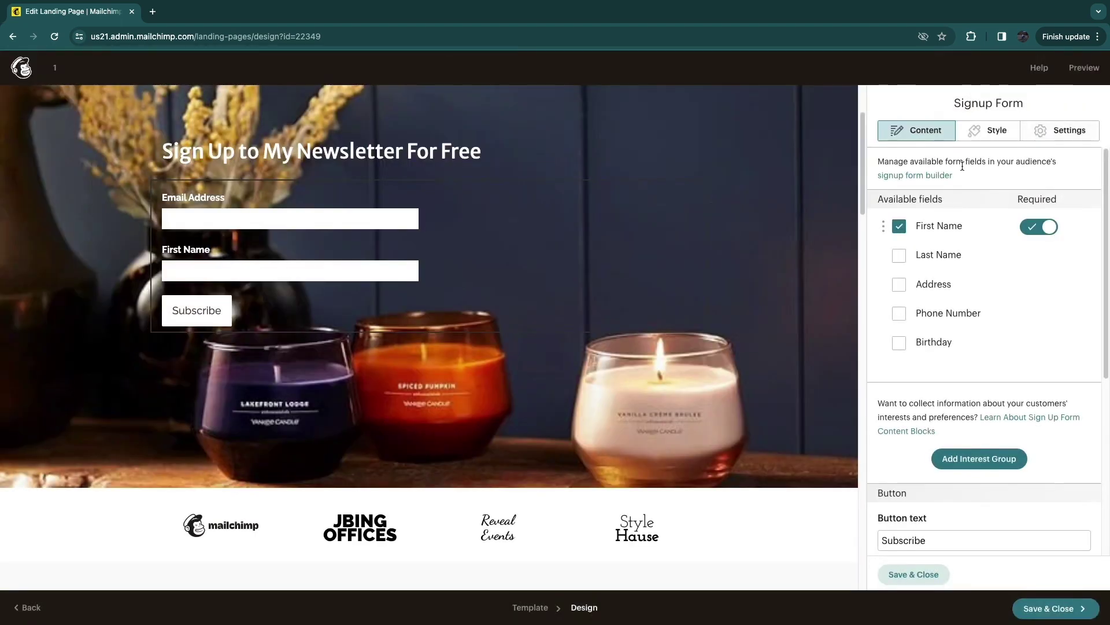
Delete the GARDENHAUSE logo image block above the hero heading.
{"action": "scroll", "coordinate": [461, 435], "scroll_direction": "up", "scroll_amount": 2}
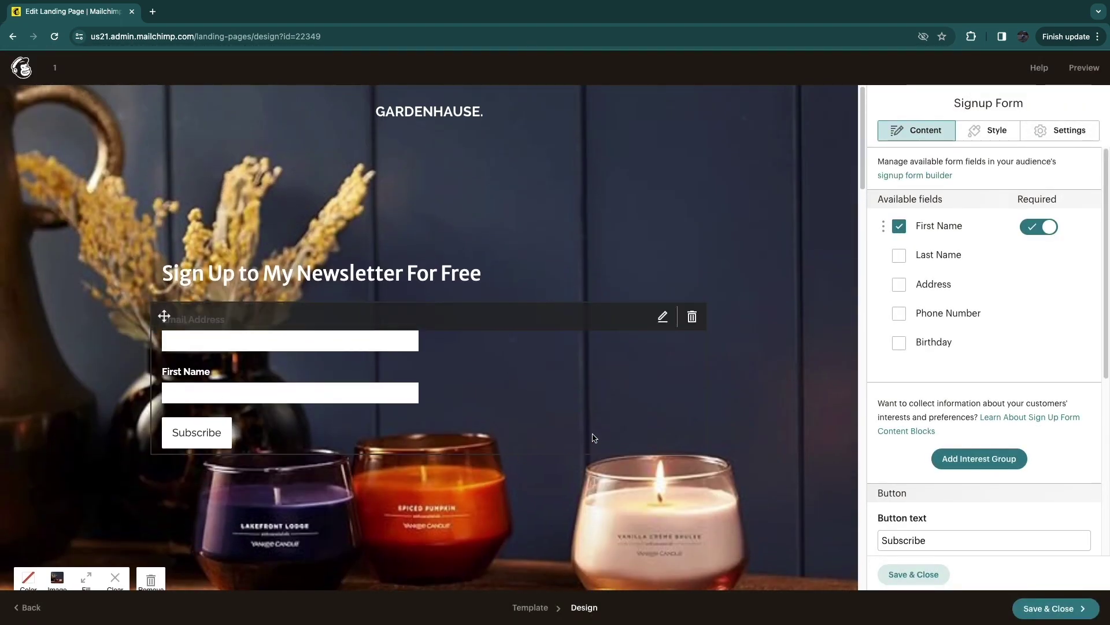
{"action": "scroll", "coordinate": [509, 405], "scroll_direction": "down", "scroll_amount": 3}
{"action": "scroll", "coordinate": [519, 340], "scroll_direction": "up", "scroll_amount": 4}
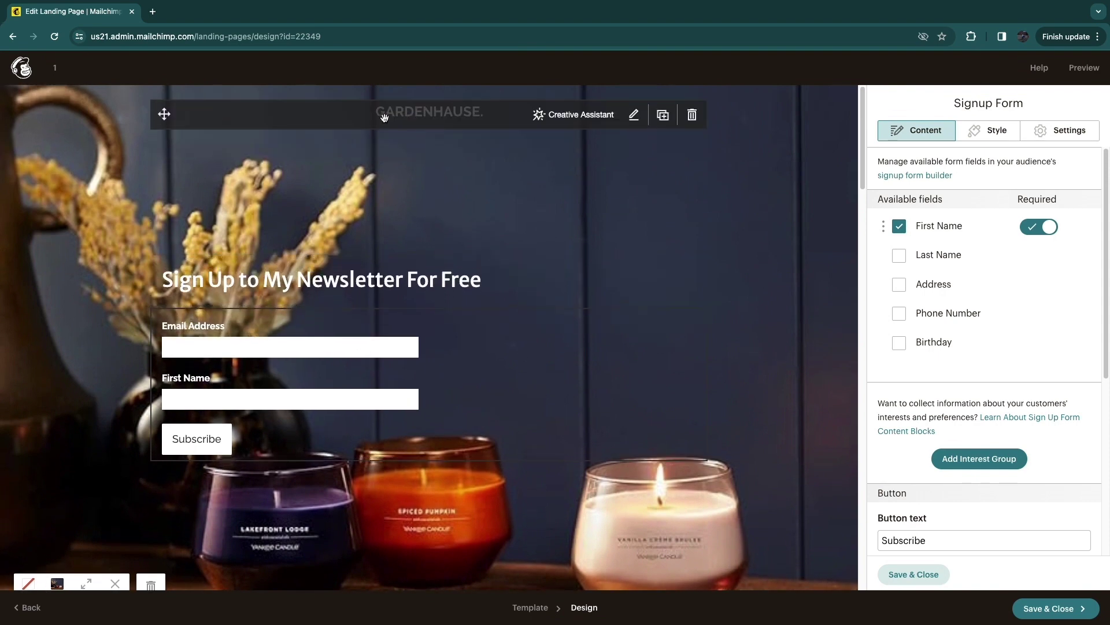
{"action": "left_click", "coordinate": [382, 205]}
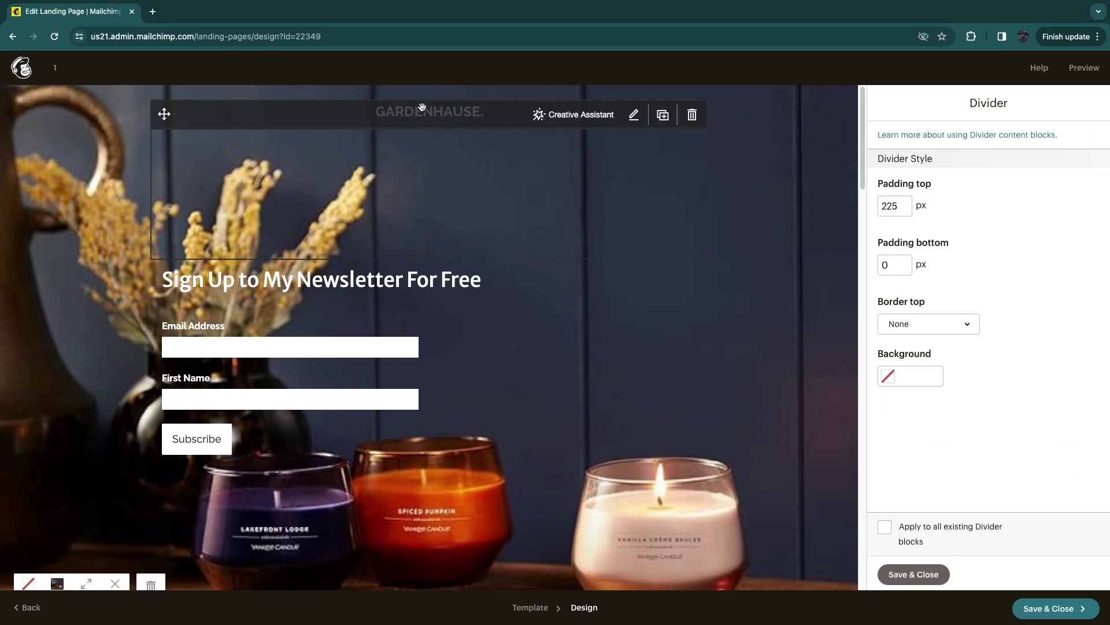
{"action": "left_click", "coordinate": [634, 115]}
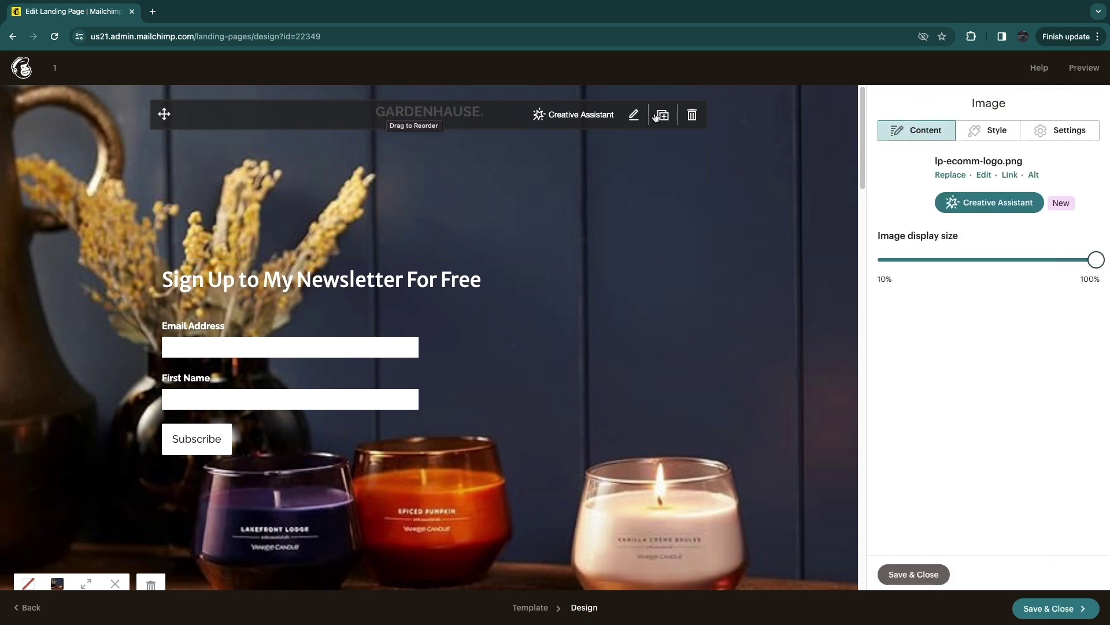
{"action": "left_click", "coordinate": [691, 113]}
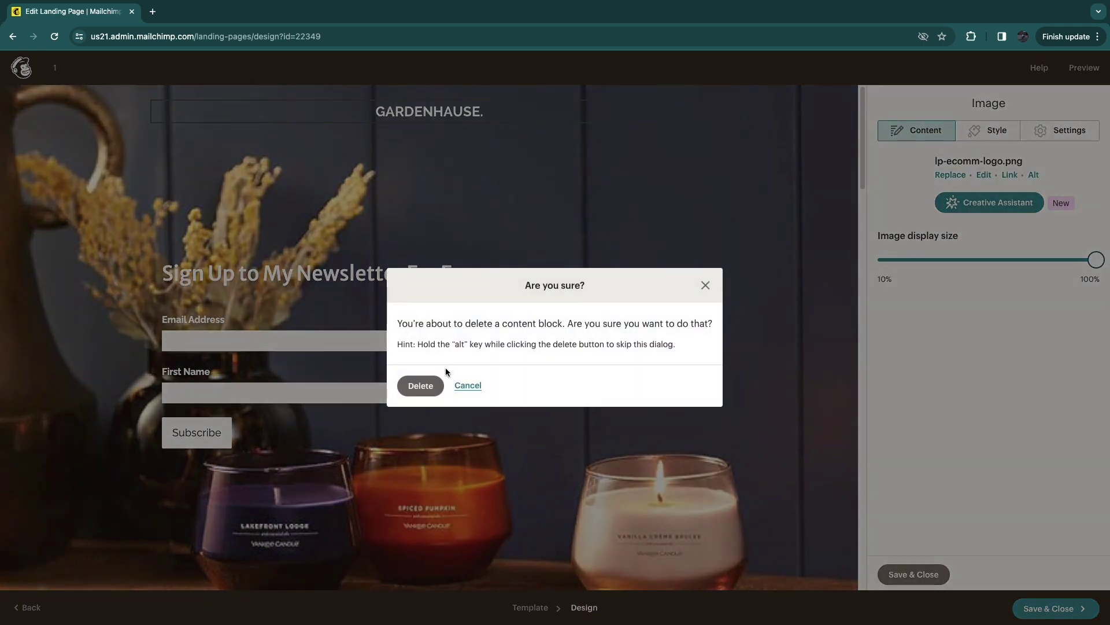
{"action": "left_click", "coordinate": [421, 386]}
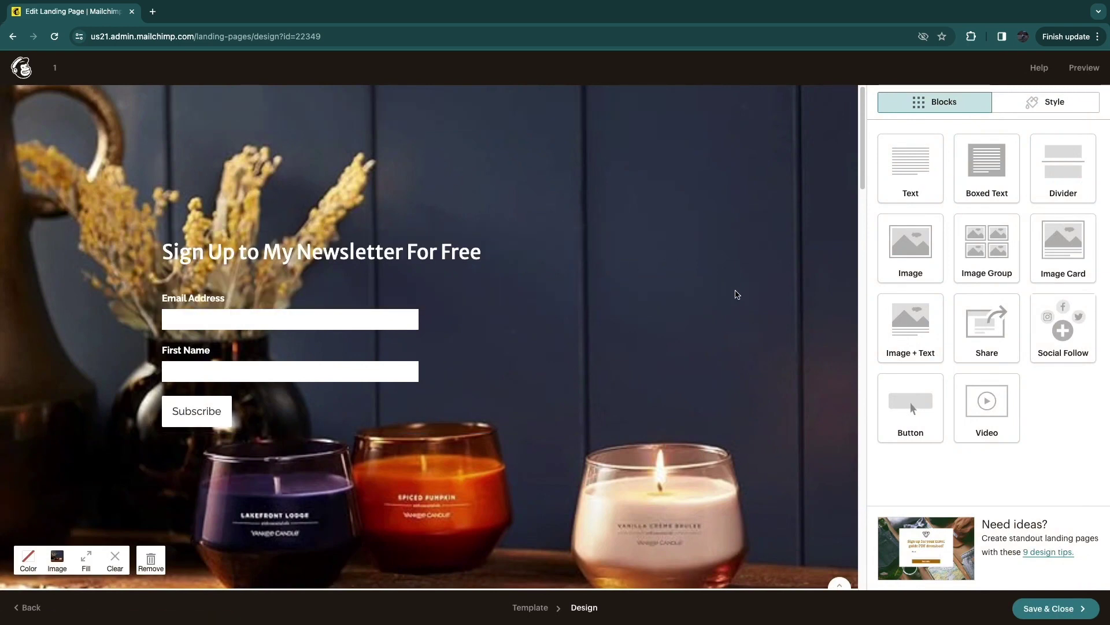
Add an image block at the top of the hero section with the portrait dani.png, and shrink its display size to about a quarter.
{"action": "left_click_drag", "start_coordinate": [919, 253], "coordinate": [439, 119]}
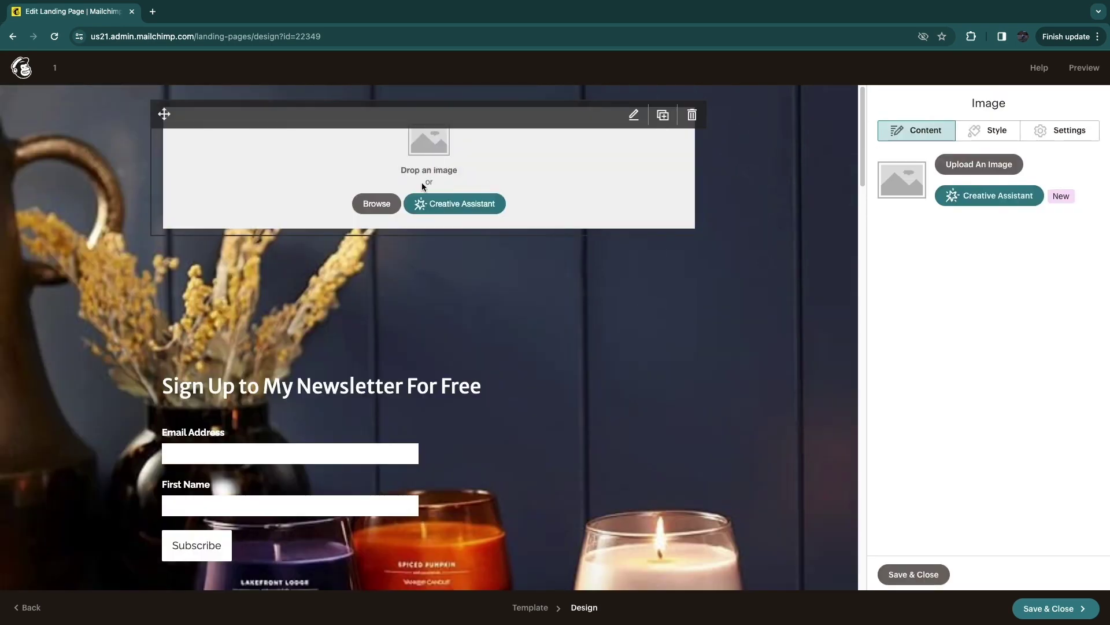
{"action": "left_click", "coordinate": [981, 163]}
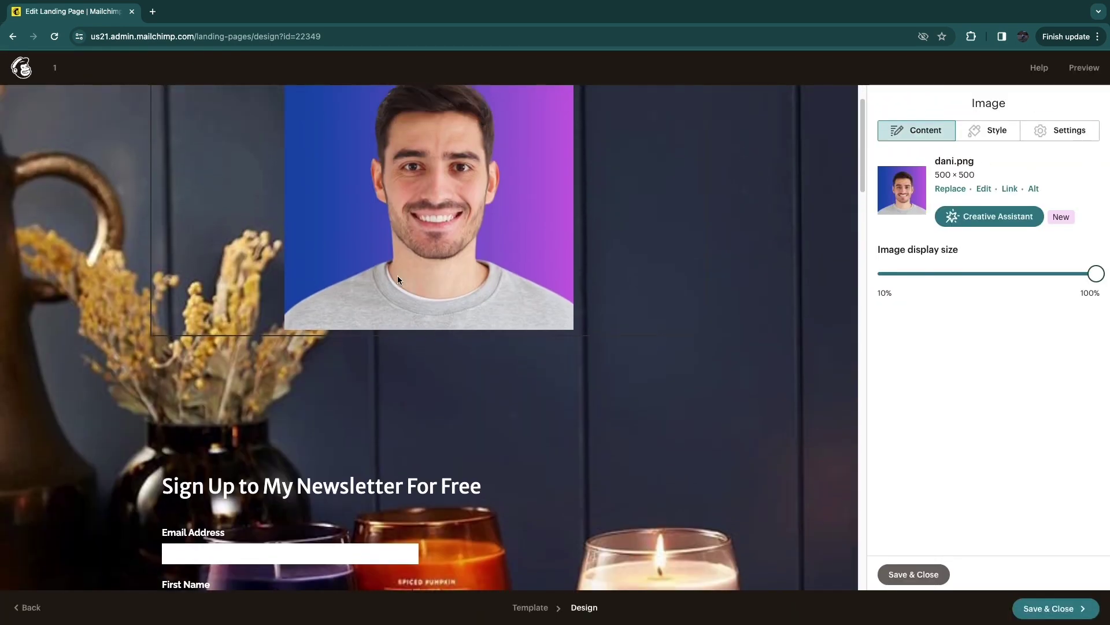
{"action": "scroll", "coordinate": [423, 269], "scroll_direction": "up", "scroll_amount": 2}
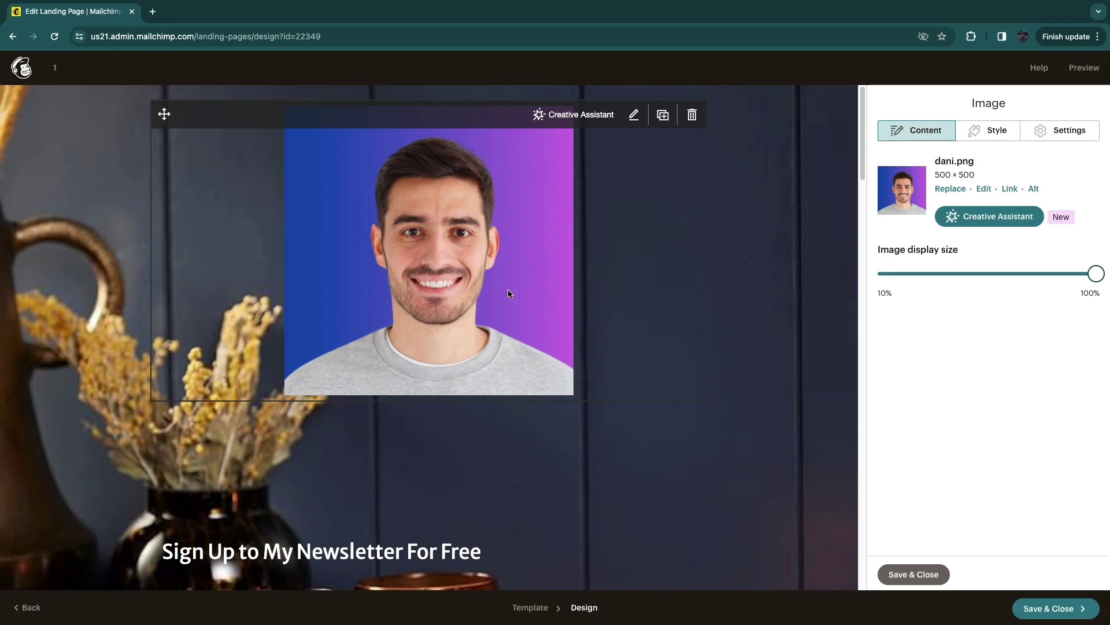
{"action": "left_click_drag", "start_coordinate": [1097, 275], "coordinate": [915, 274]}
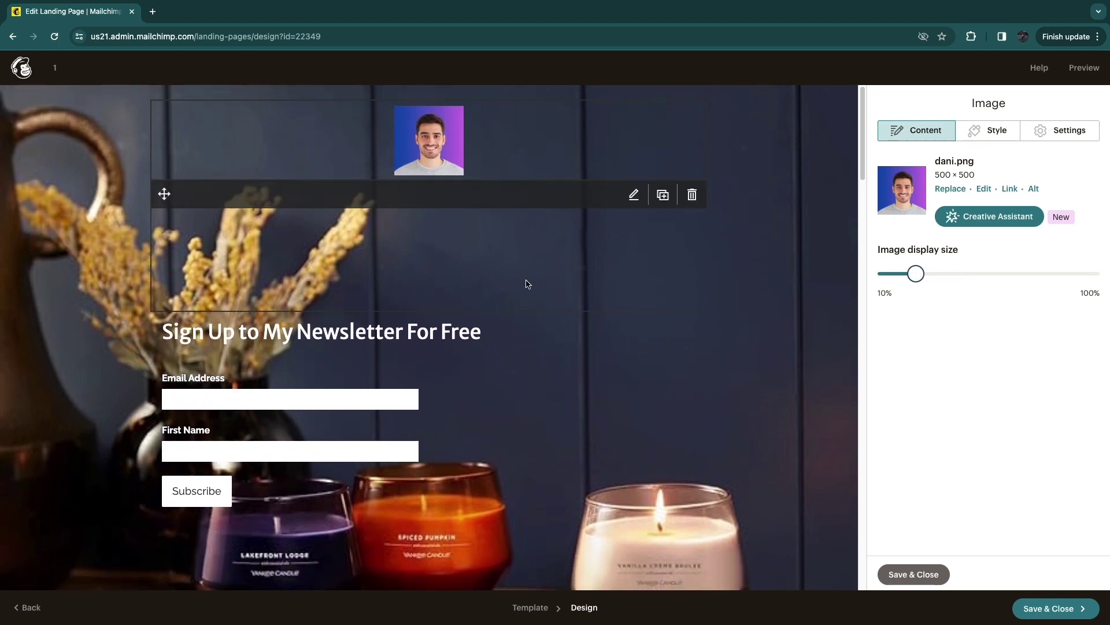
Set the top padding of the divider between the portrait image and the hero heading to 100 px.
{"action": "left_click", "coordinate": [357, 258]}
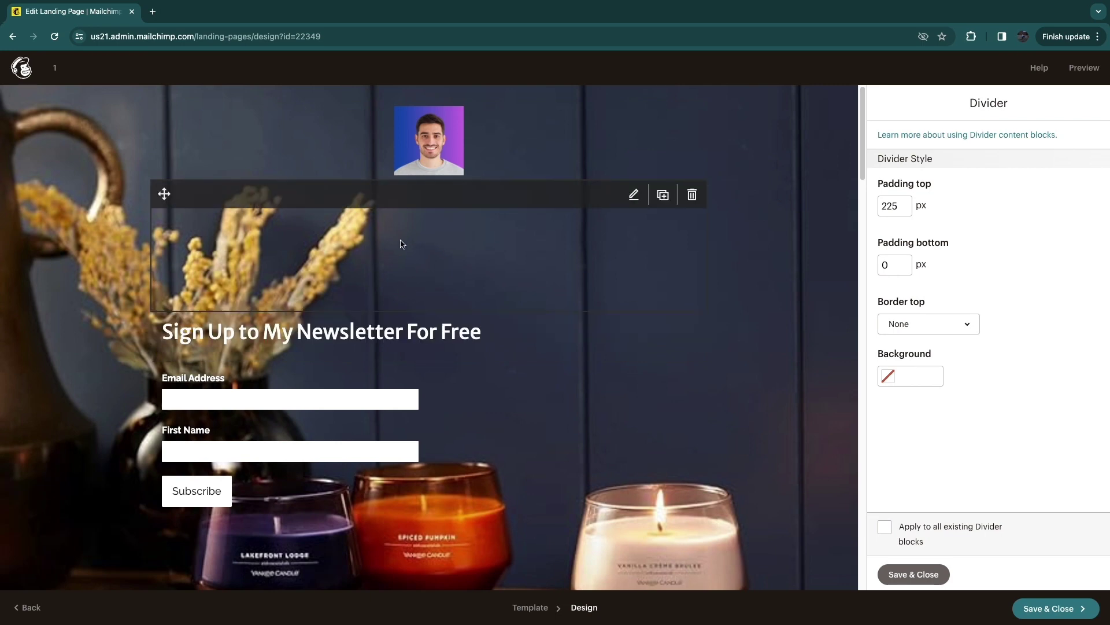
{"action": "left_click_drag", "start_coordinate": [898, 208], "coordinate": [872, 206]}
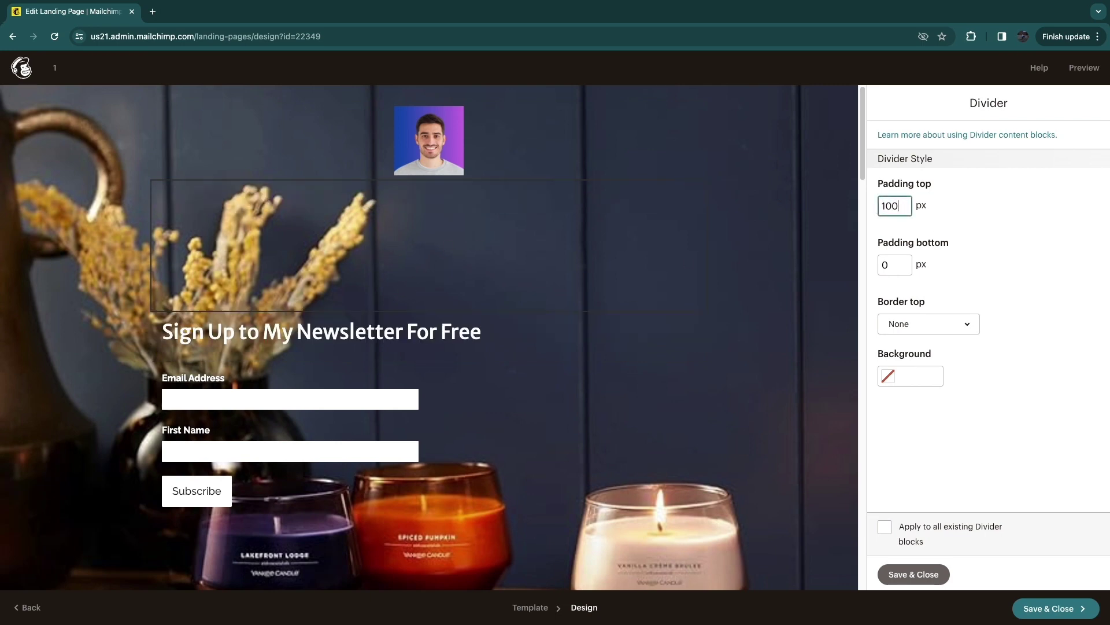
{"action": "type", "text": "100"}
{"action": "left_click", "coordinate": [962, 405]}
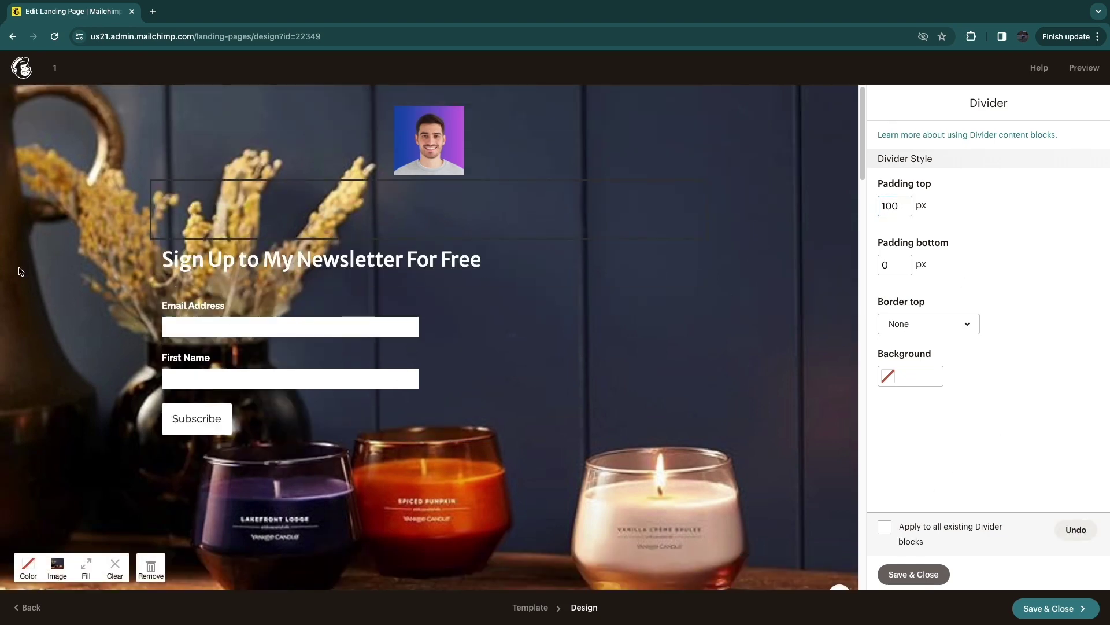
Give the hero heading "Sign Up to My Newsletter For Free" a black text background color.
{"action": "left_click", "coordinate": [224, 271]}
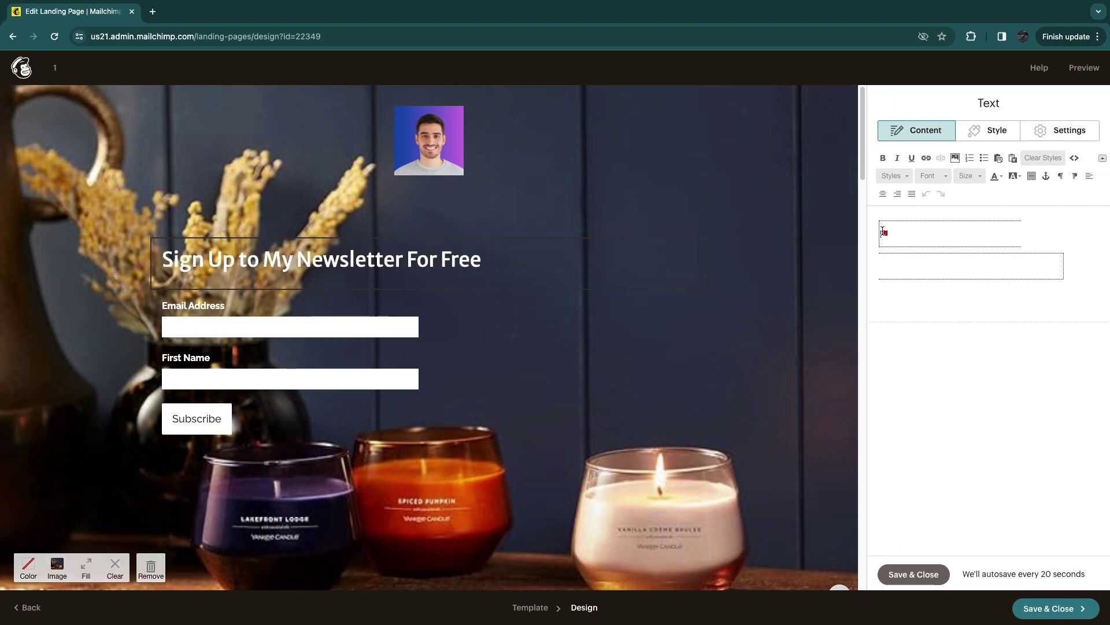
{"action": "scroll", "coordinate": [205, 329], "scroll_direction": "down", "scroll_amount": 1}
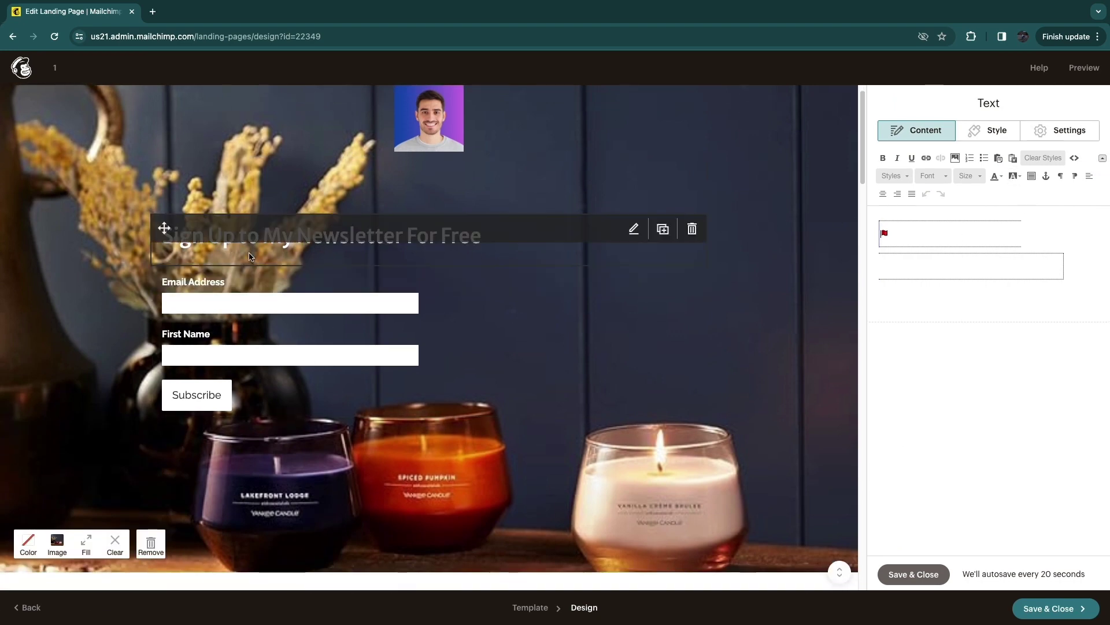
{"action": "scroll", "coordinate": [616, 416], "scroll_direction": "down", "scroll_amount": 1}
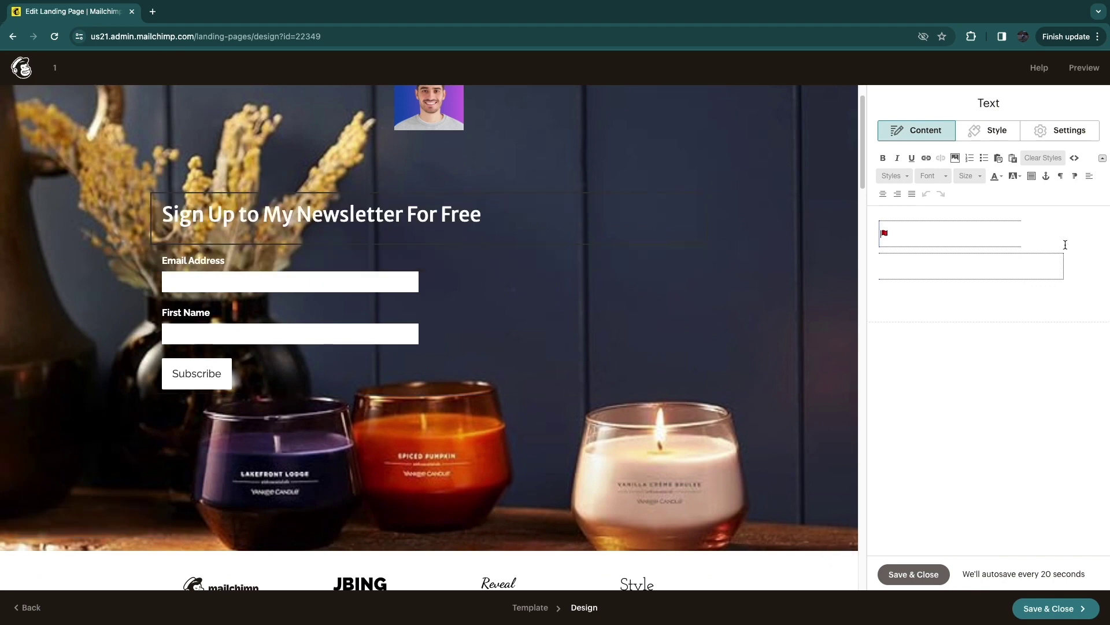
{"action": "left_click", "coordinate": [1016, 176]}
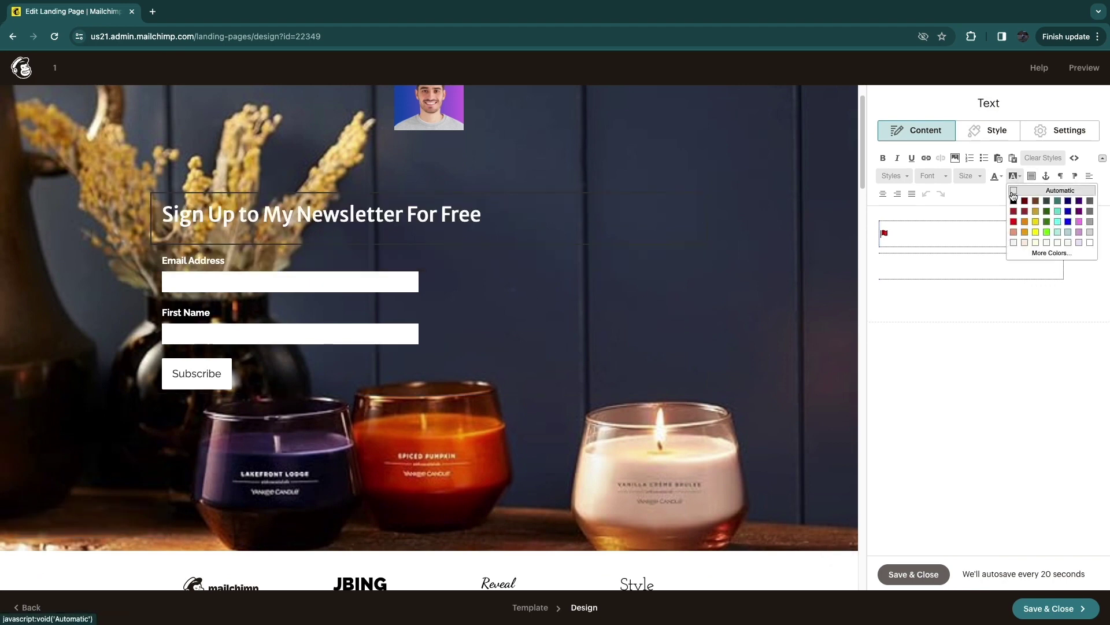
{"action": "left_click", "coordinate": [1014, 202]}
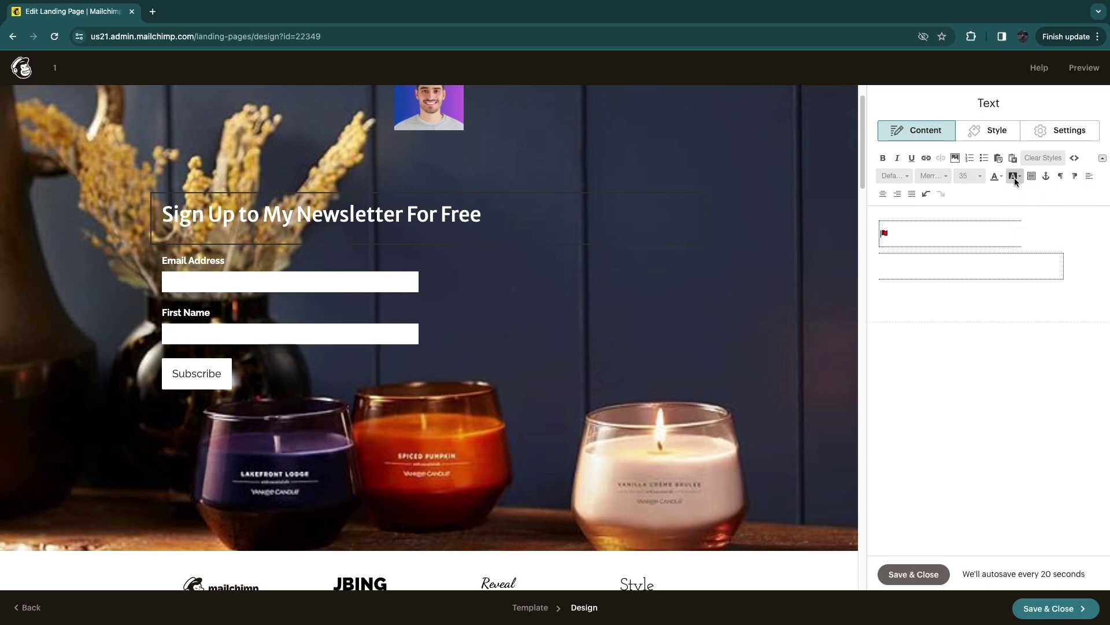
{"action": "left_click", "coordinate": [1015, 178]}
{"action": "triple_click", "coordinate": [937, 246]}
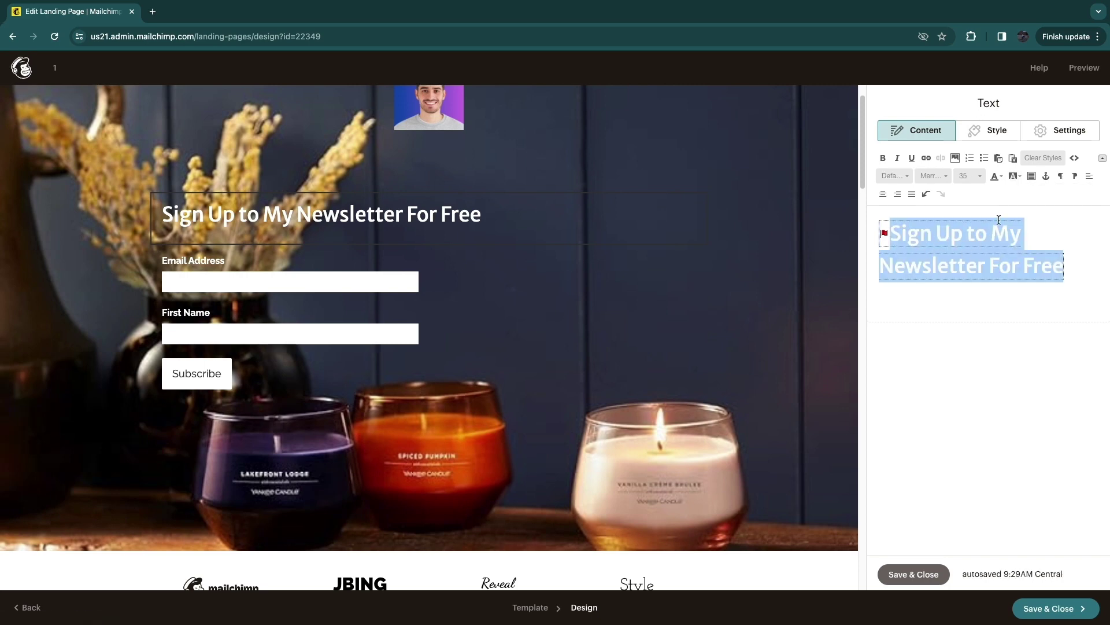
{"action": "left_click", "coordinate": [1016, 176]}
{"action": "left_click", "coordinate": [1013, 202]}
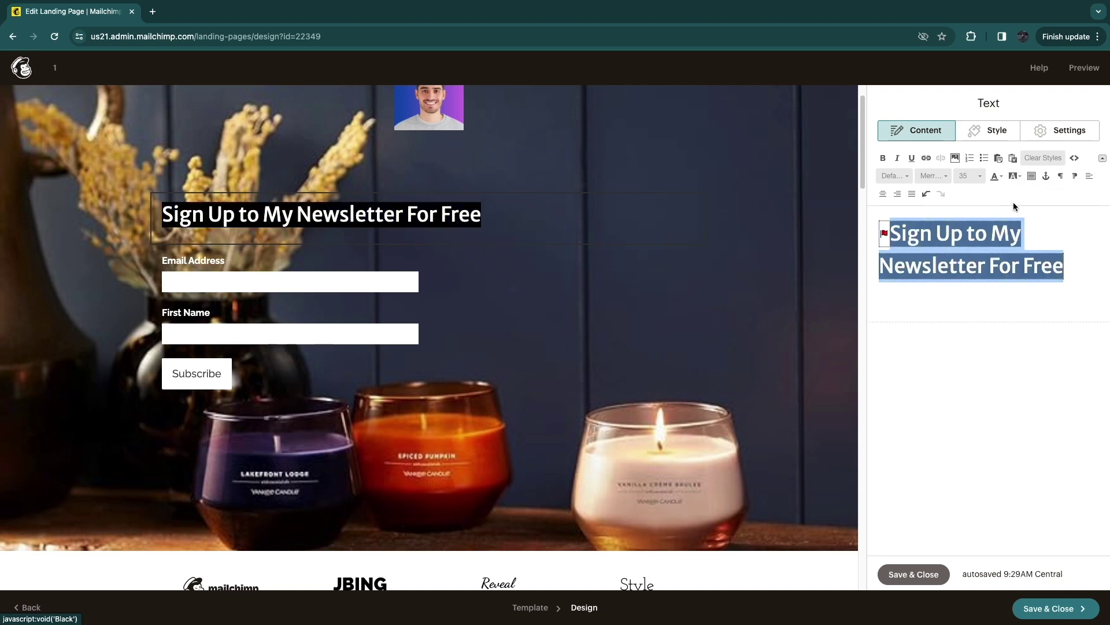
{"action": "left_click", "coordinate": [167, 162]}
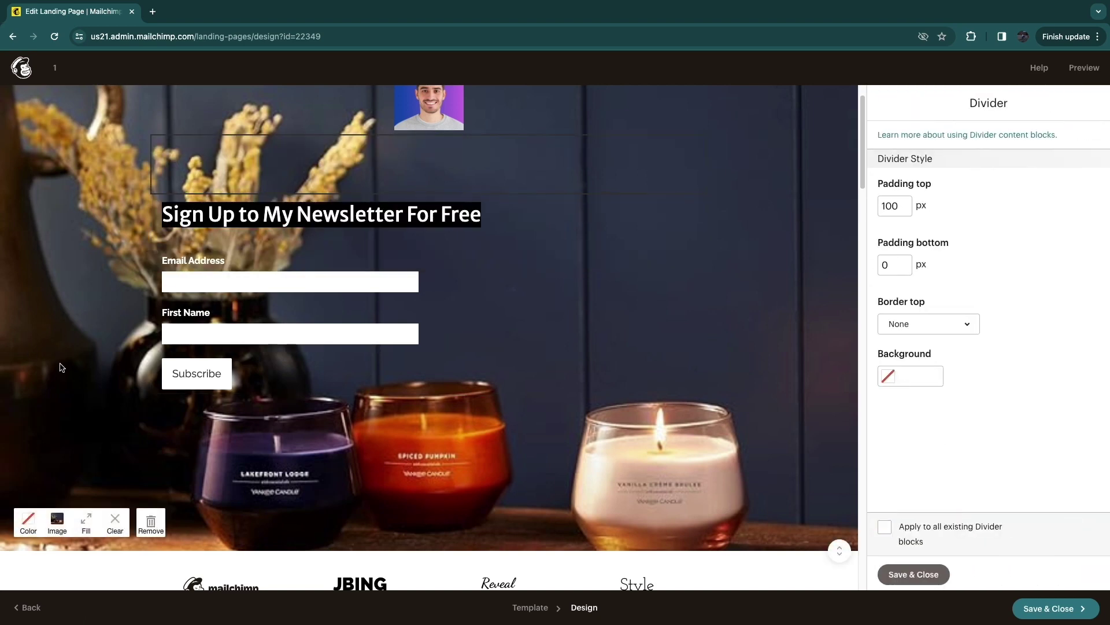
Remove the Reviews section with the company logos below the hero section.
{"action": "scroll", "coordinate": [59, 368], "scroll_direction": "up", "scroll_amount": 1}
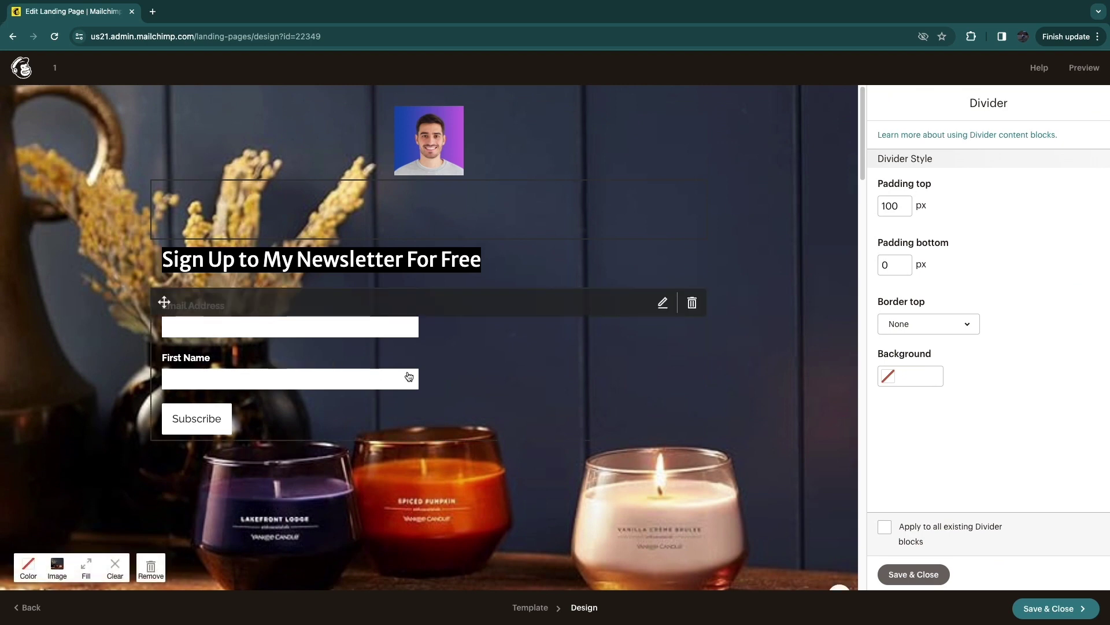
{"action": "scroll", "coordinate": [185, 316], "scroll_direction": "down", "scroll_amount": 5}
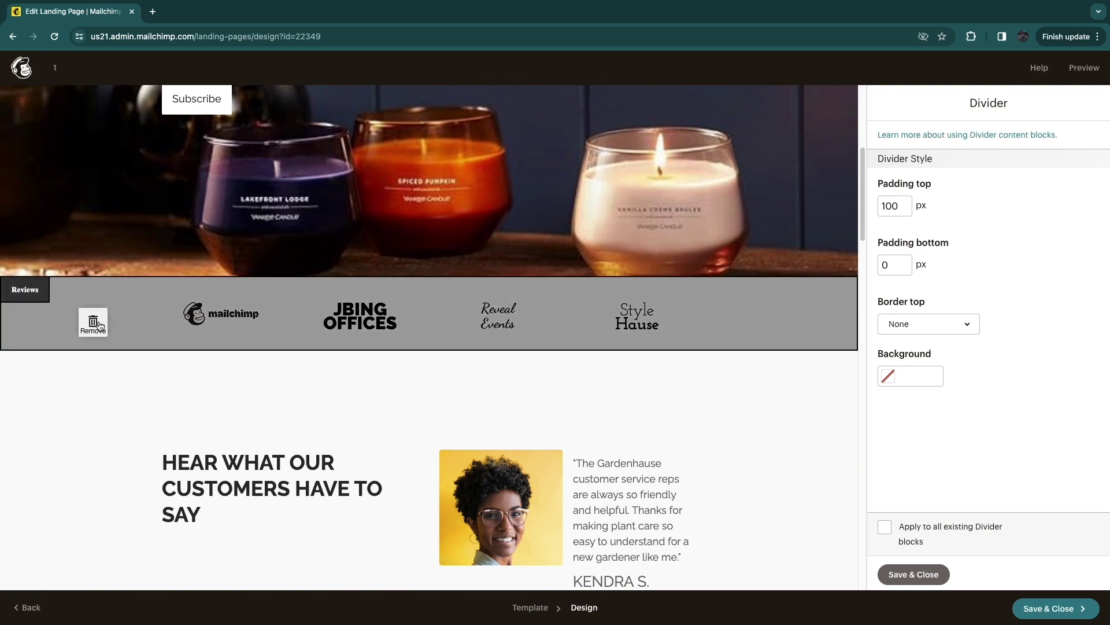
{"action": "left_click", "coordinate": [93, 323]}
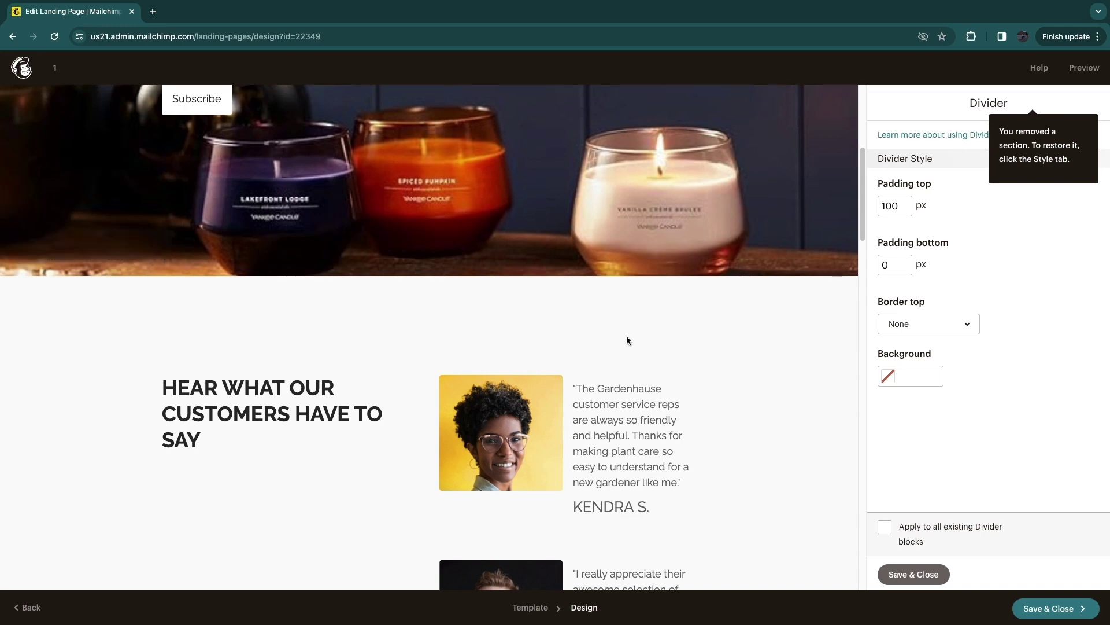
Look through the remaining sections, from the customer testimonials and the Subscribe and Save text block down to the Let's Grow Together banner.
{"action": "scroll", "coordinate": [275, 328], "scroll_direction": "down", "scroll_amount": 3}
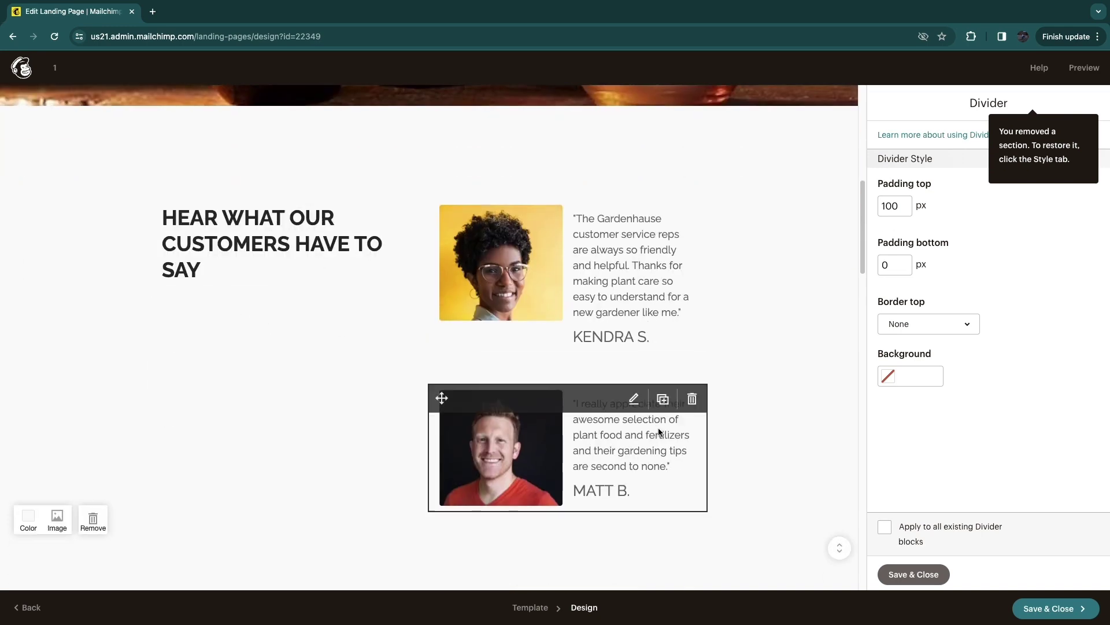
{"action": "scroll", "coordinate": [659, 431], "scroll_direction": "down", "scroll_amount": 5}
{"action": "scroll", "coordinate": [462, 432], "scroll_direction": "up", "scroll_amount": 5}
{"action": "scroll", "coordinate": [347, 432], "scroll_direction": "down", "scroll_amount": 5}
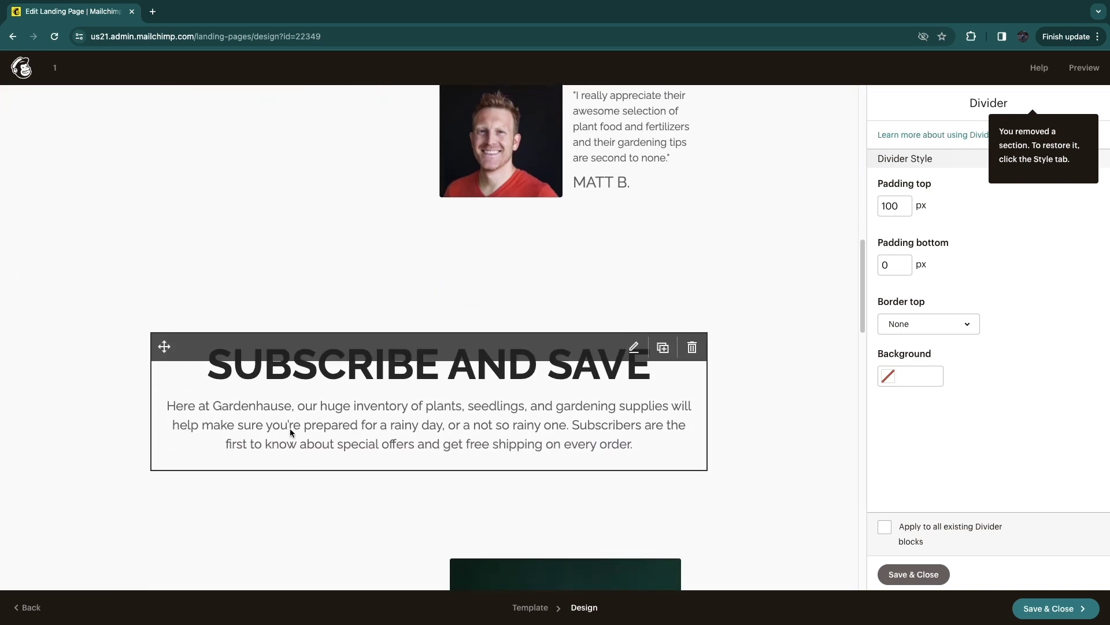
{"action": "left_click", "coordinate": [484, 386]}
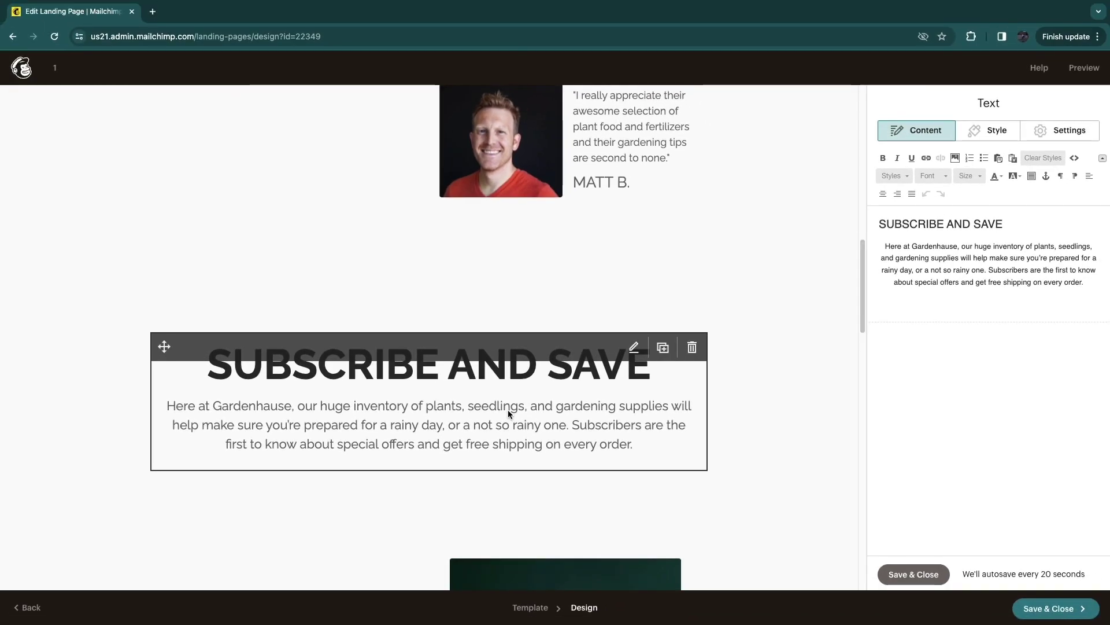
{"action": "scroll", "coordinate": [330, 335], "scroll_direction": "down", "scroll_amount": 2}
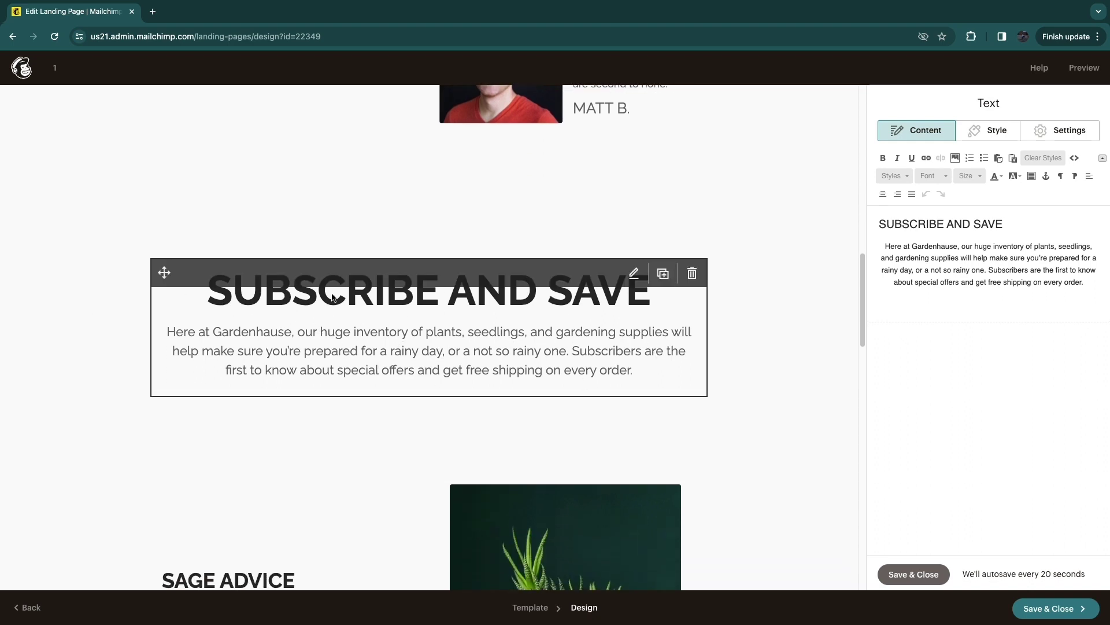
{"action": "scroll", "coordinate": [407, 315], "scroll_direction": "down", "scroll_amount": 2}
{"action": "scroll", "coordinate": [407, 314], "scroll_direction": "down", "scroll_amount": 5}
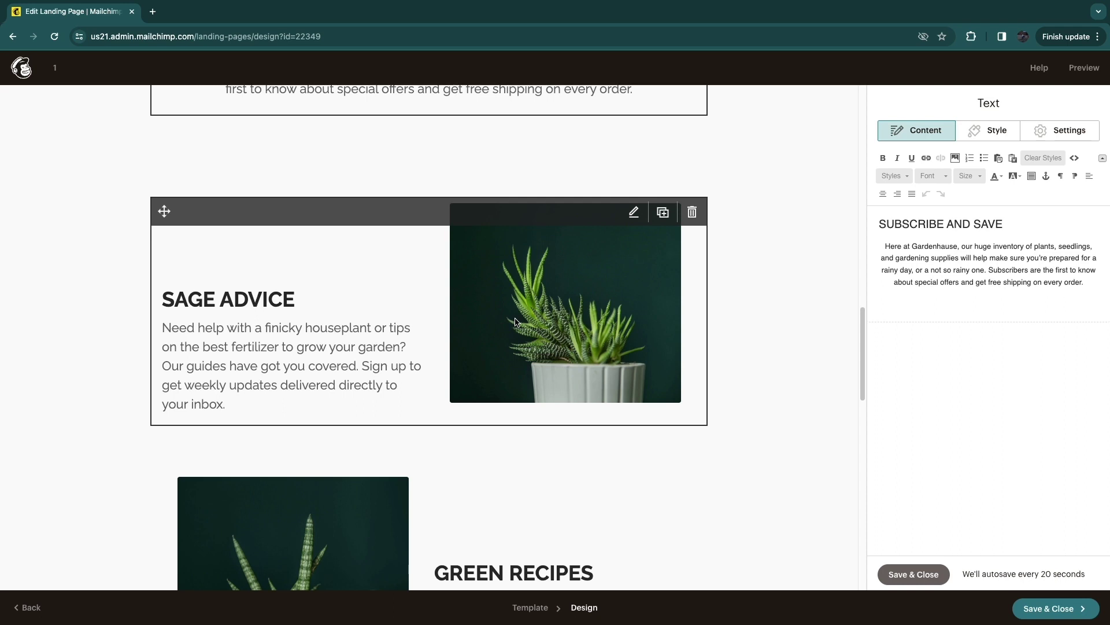
{"action": "scroll", "coordinate": [351, 348], "scroll_direction": "down", "scroll_amount": 2}
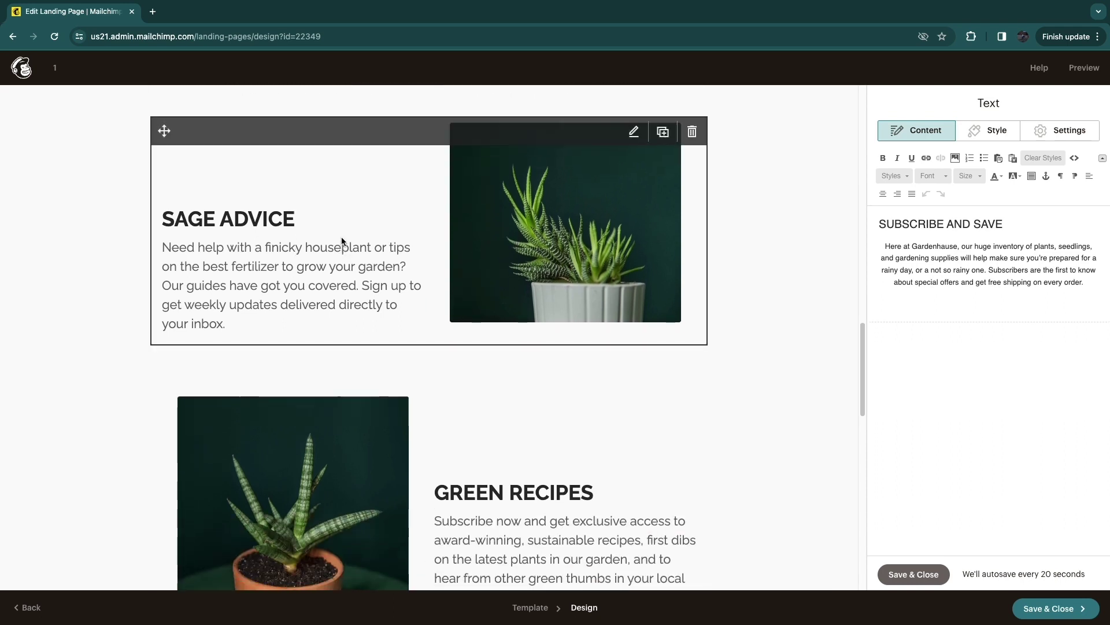
{"action": "scroll", "coordinate": [567, 328], "scroll_direction": "down", "scroll_amount": 5}
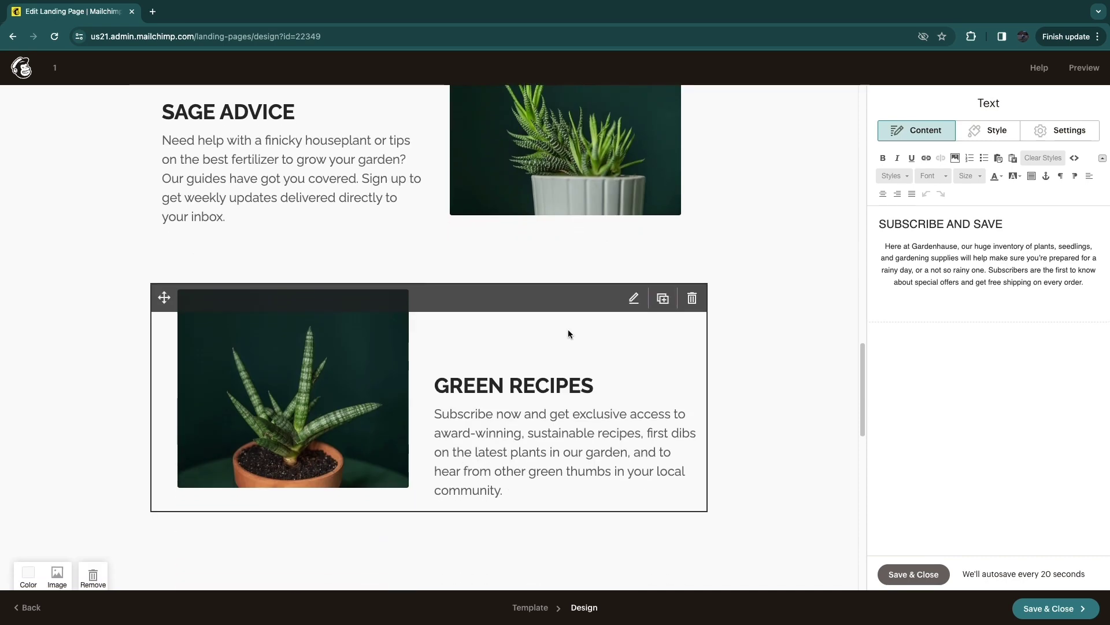
{"action": "scroll", "coordinate": [407, 379], "scroll_direction": "down", "scroll_amount": 8}
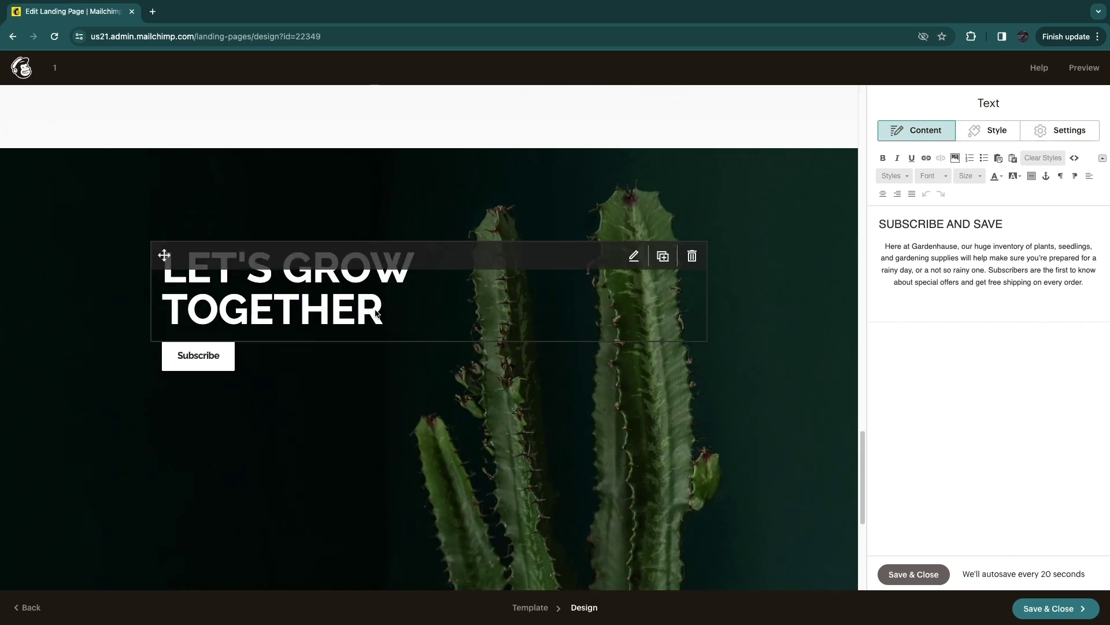
{"action": "scroll", "coordinate": [457, 428], "scroll_direction": "down", "scroll_amount": 5}
{"action": "scroll", "coordinate": [450, 455], "scroll_direction": "down", "scroll_amount": 2}
{"action": "scroll", "coordinate": [463, 359], "scroll_direction": "up", "scroll_amount": 12}
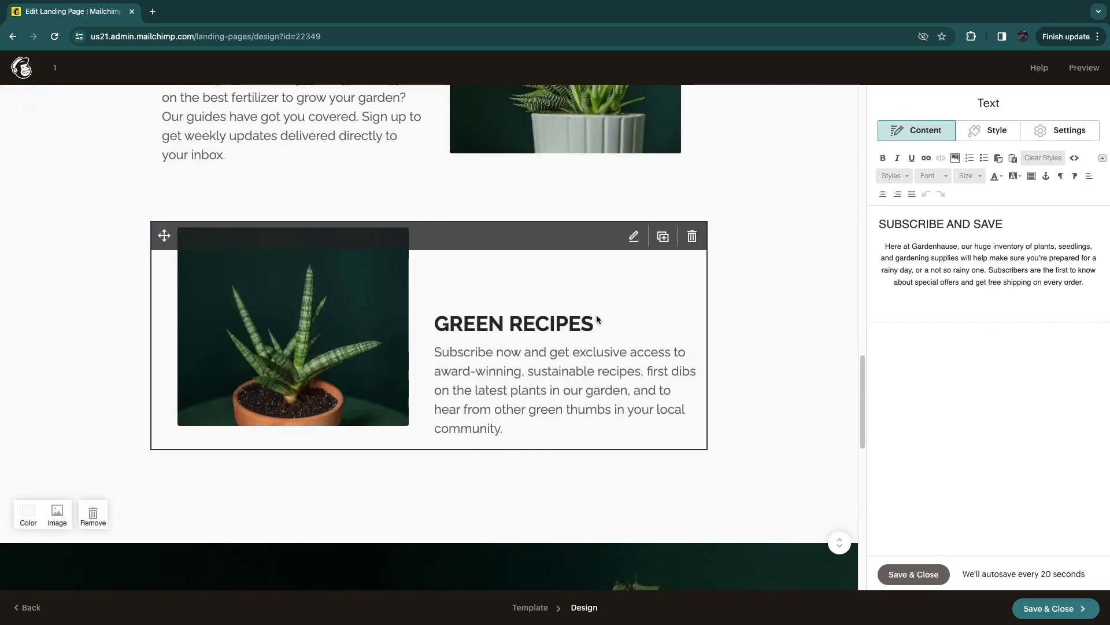
{"action": "scroll", "coordinate": [253, 405], "scroll_direction": "down", "scroll_amount": 13}
Try the preset magenta as background color for the section containing Sage Advice and Green Recipes, and set it to the preset red.
{"action": "scroll", "coordinate": [245, 355], "scroll_direction": "up", "scroll_amount": 8}
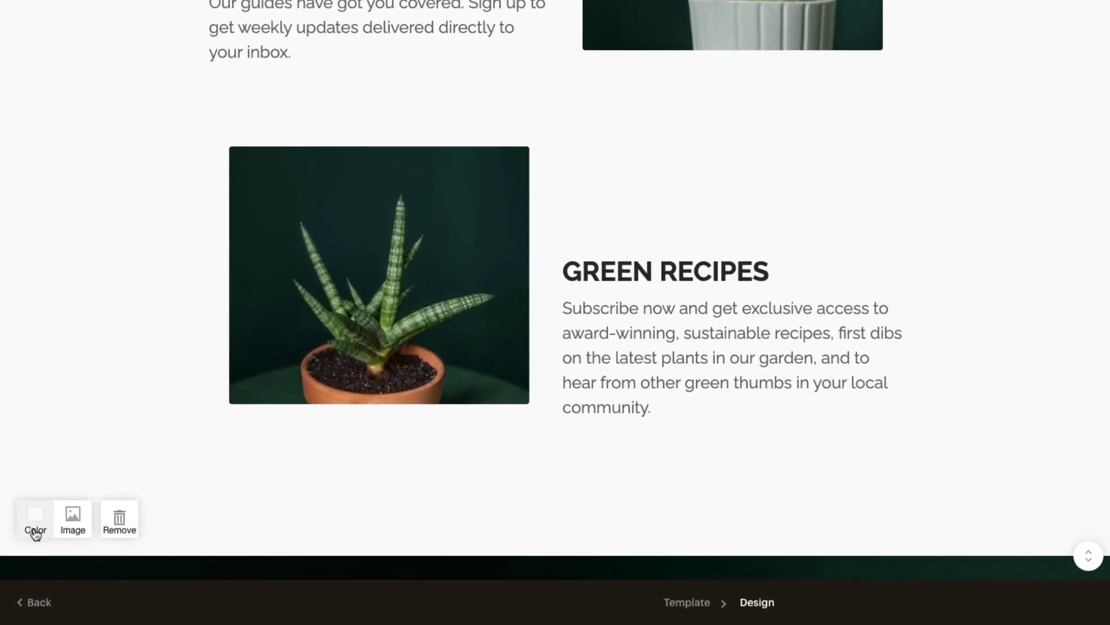
{"action": "left_click", "coordinate": [34, 523]}
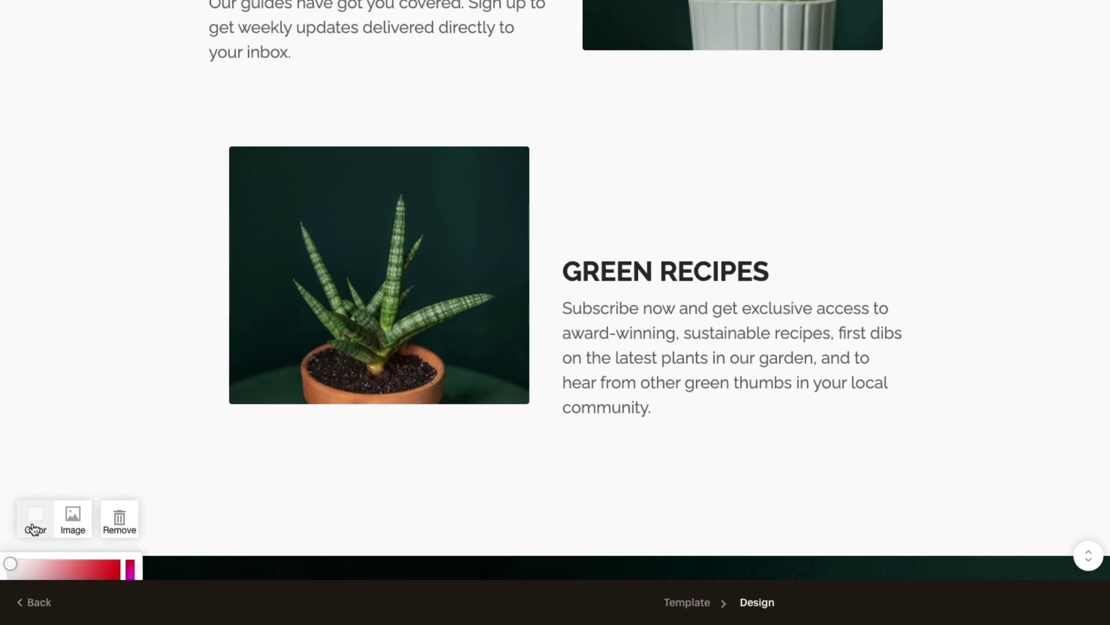
{"action": "scroll", "coordinate": [114, 477], "scroll_direction": "down", "scroll_amount": 1}
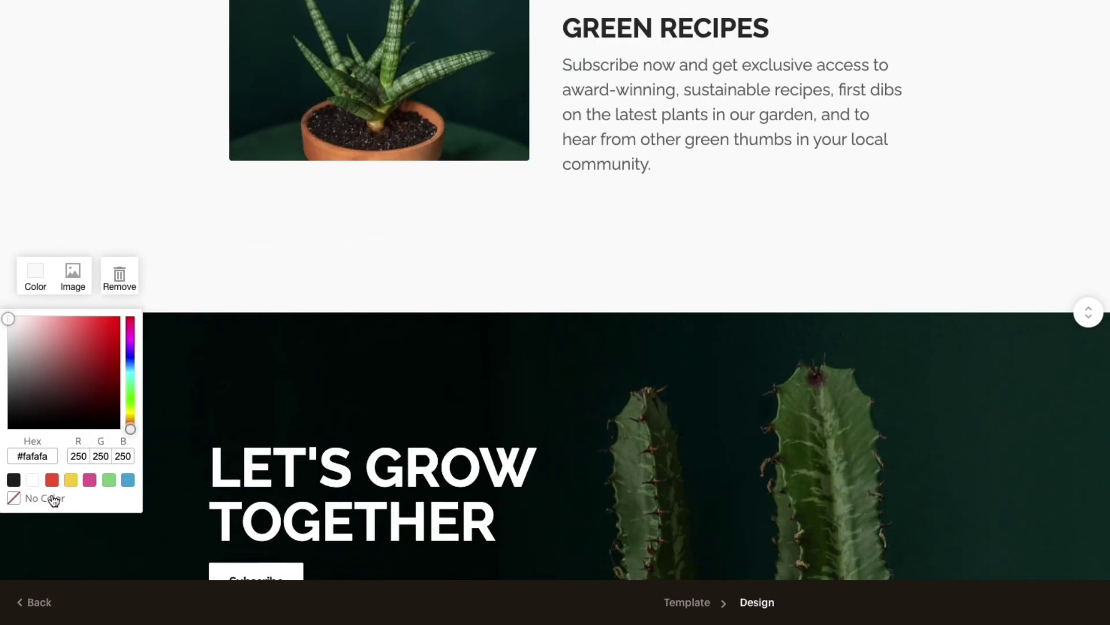
{"action": "left_click", "coordinate": [52, 480]}
{"action": "left_click", "coordinate": [89, 481]}
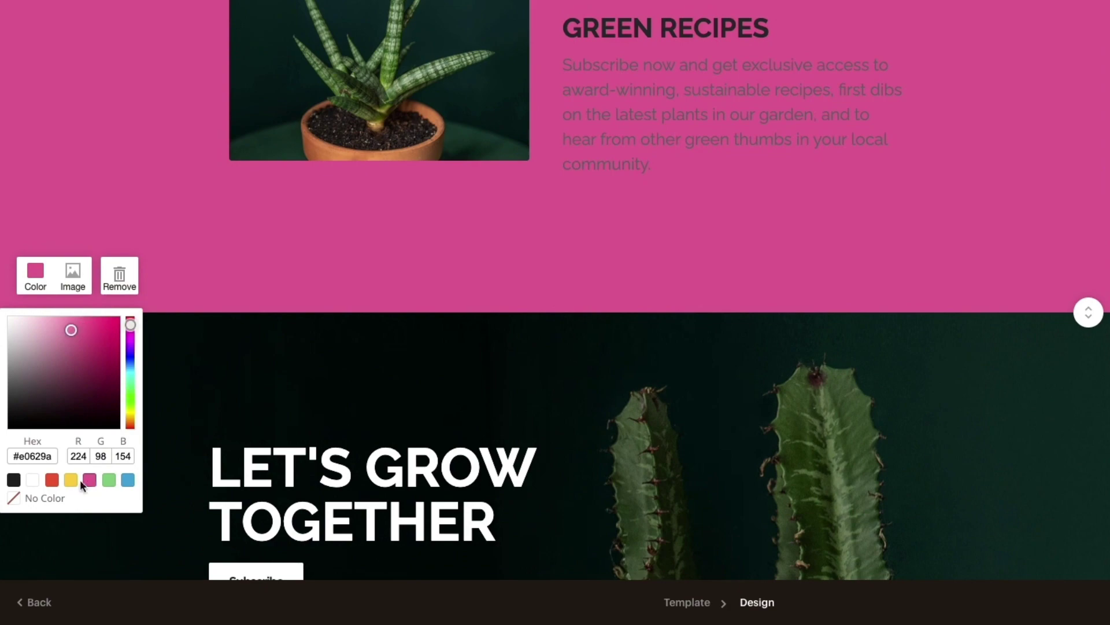
{"action": "left_click", "coordinate": [52, 480]}
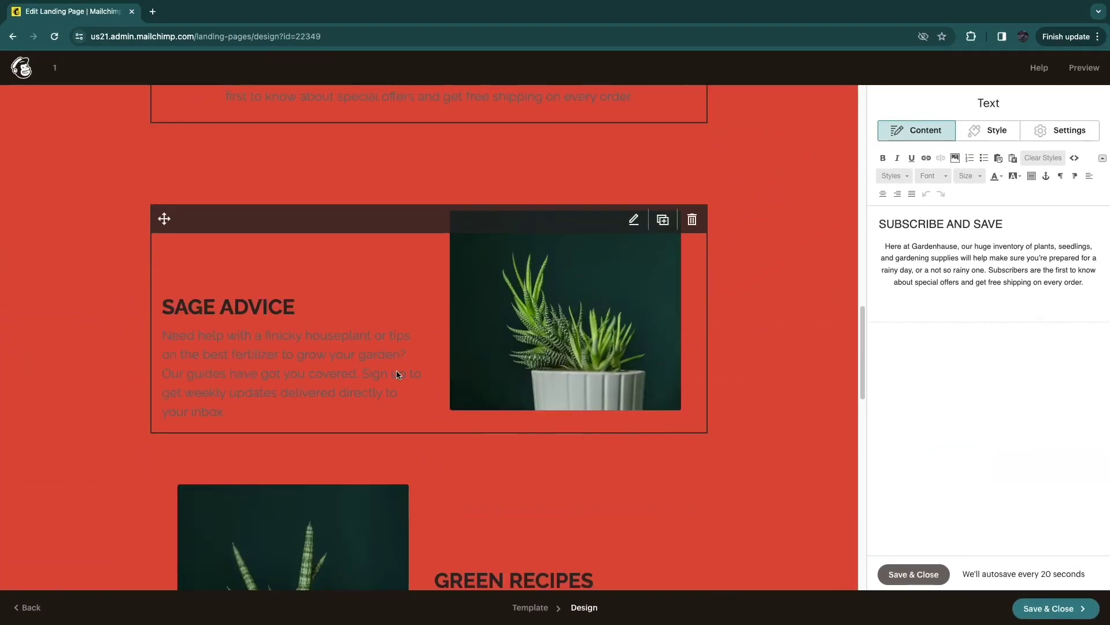
Change the text color of the paragraph under the Green Recipes heading to white.
{"action": "scroll", "coordinate": [398, 375], "scroll_direction": "down", "scroll_amount": 8}
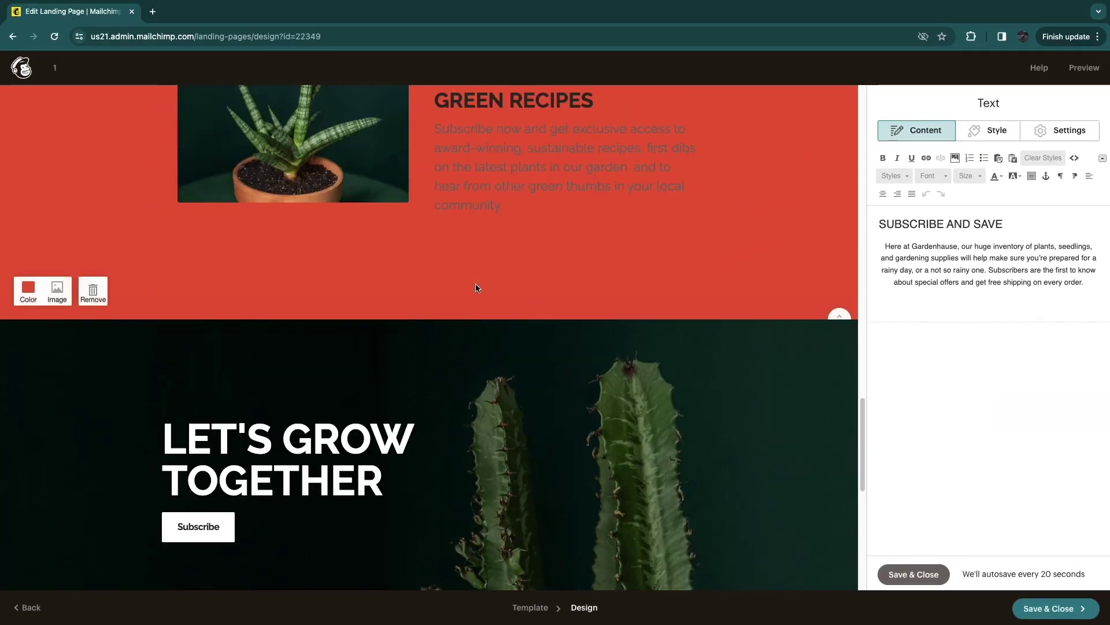
{"action": "scroll", "coordinate": [477, 288], "scroll_direction": "up", "scroll_amount": 2}
{"action": "left_click", "coordinate": [486, 255]}
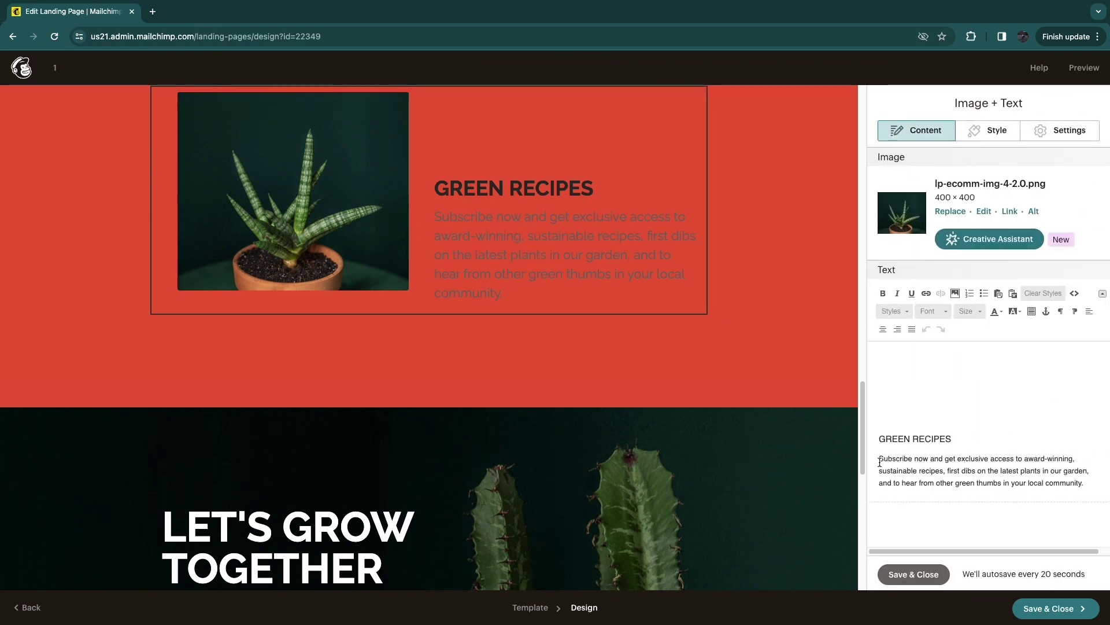
{"action": "left_click_drag", "start_coordinate": [882, 461], "coordinate": [1083, 497]}
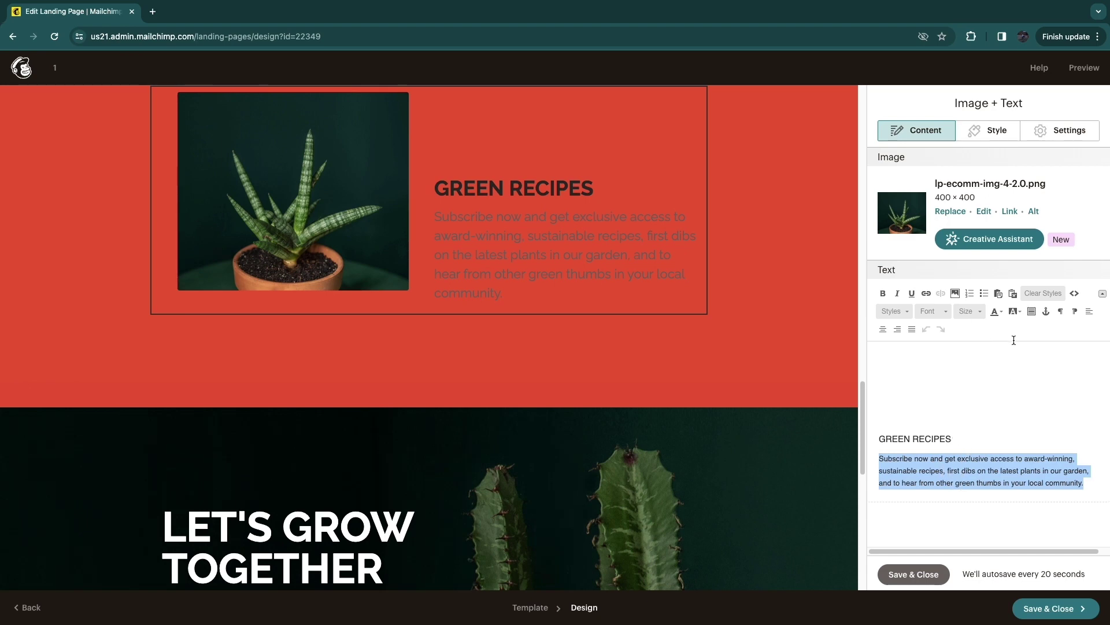
{"action": "left_click", "coordinate": [999, 315]}
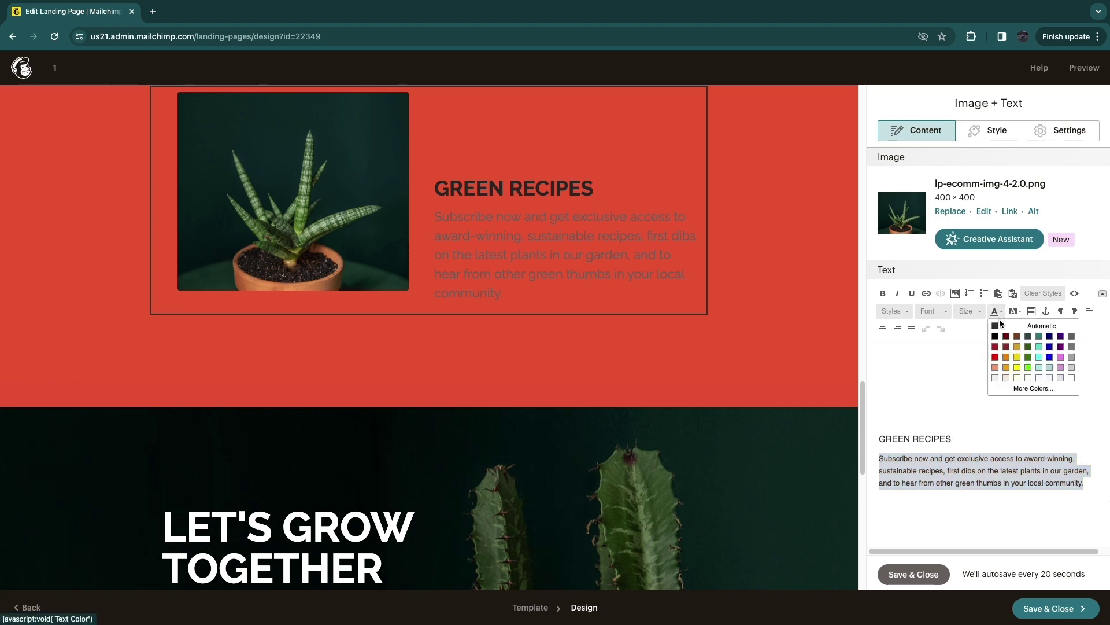
{"action": "left_click", "coordinate": [1072, 378]}
Change the text color of the paragraph under the Sage Advice heading to white.
{"action": "scroll", "coordinate": [651, 384], "scroll_direction": "up", "scroll_amount": 3}
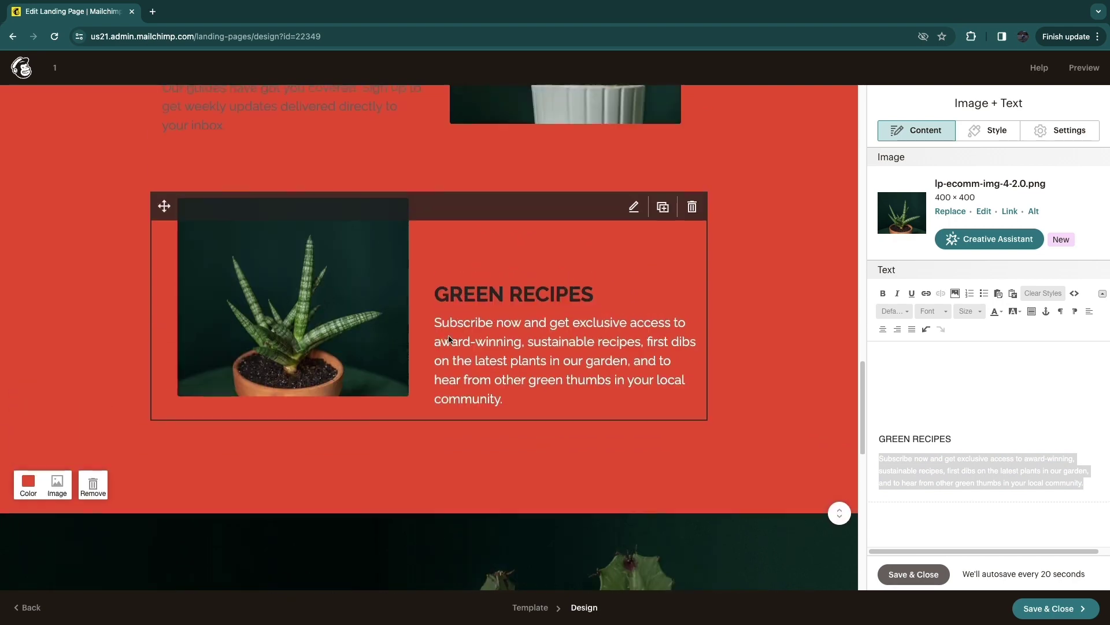
{"action": "scroll", "coordinate": [449, 338], "scroll_direction": "up", "scroll_amount": 4}
{"action": "left_click", "coordinate": [251, 324]}
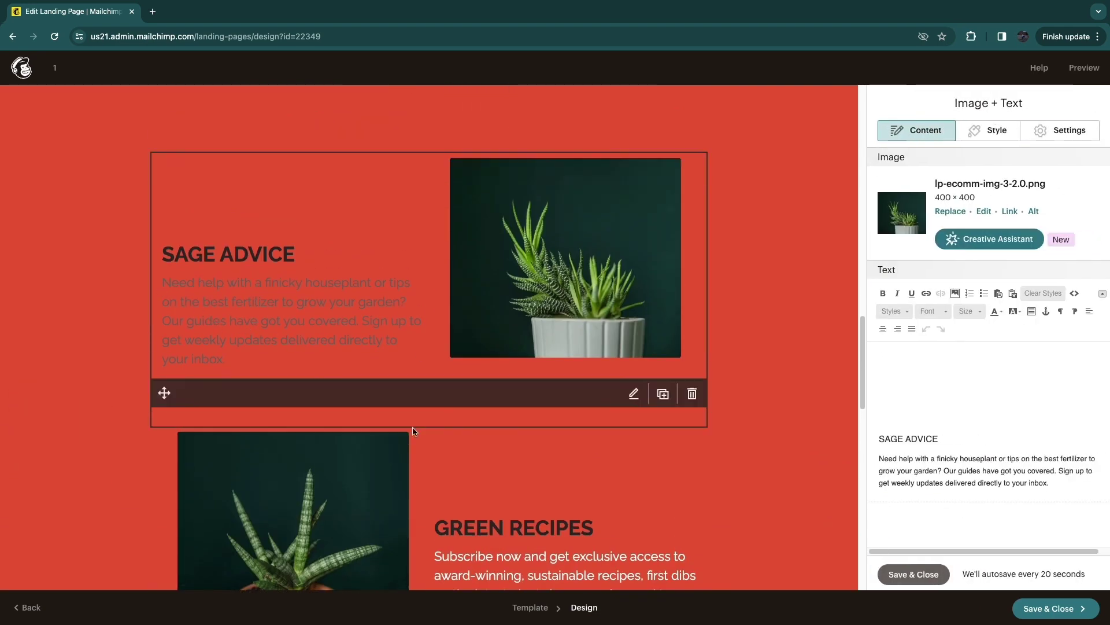
{"action": "triple_click", "coordinate": [880, 459]}
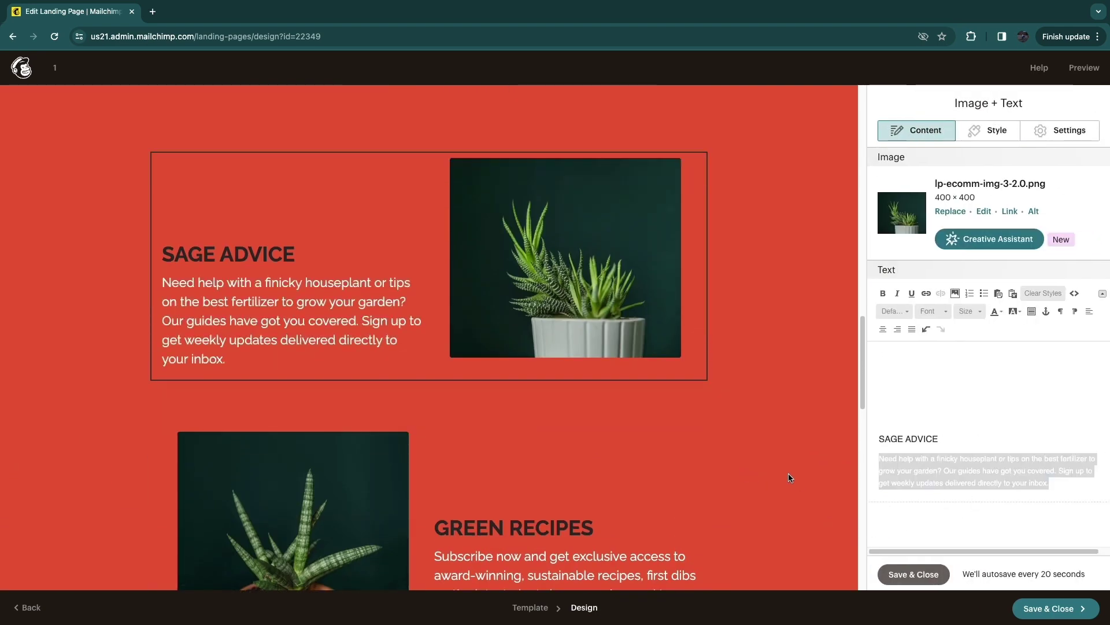
Examine the link settings of the Subscribe button in the Let's Grow Together banner and the hero signup form it points to.
{"action": "scroll", "coordinate": [336, 428], "scroll_direction": "down", "scroll_amount": 3}
{"action": "scroll", "coordinate": [335, 428], "scroll_direction": "down", "scroll_amount": 5}
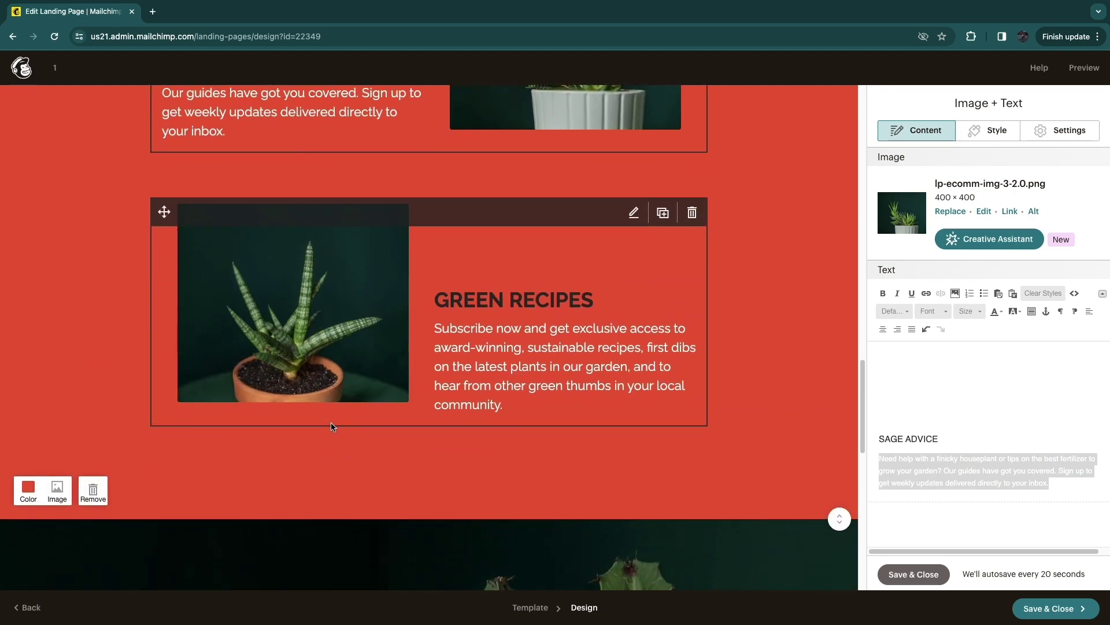
{"action": "left_click", "coordinate": [207, 440]}
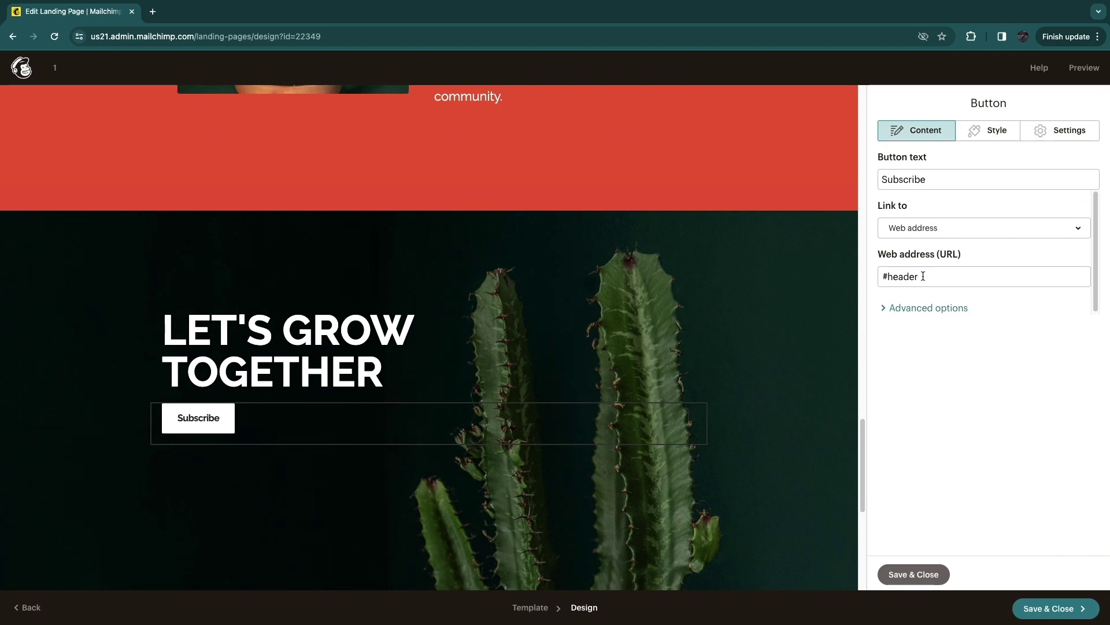
{"action": "scroll", "coordinate": [429, 364], "scroll_direction": "up", "scroll_amount": 12}
{"action": "scroll", "coordinate": [291, 358], "scroll_direction": "up", "scroll_amount": 10}
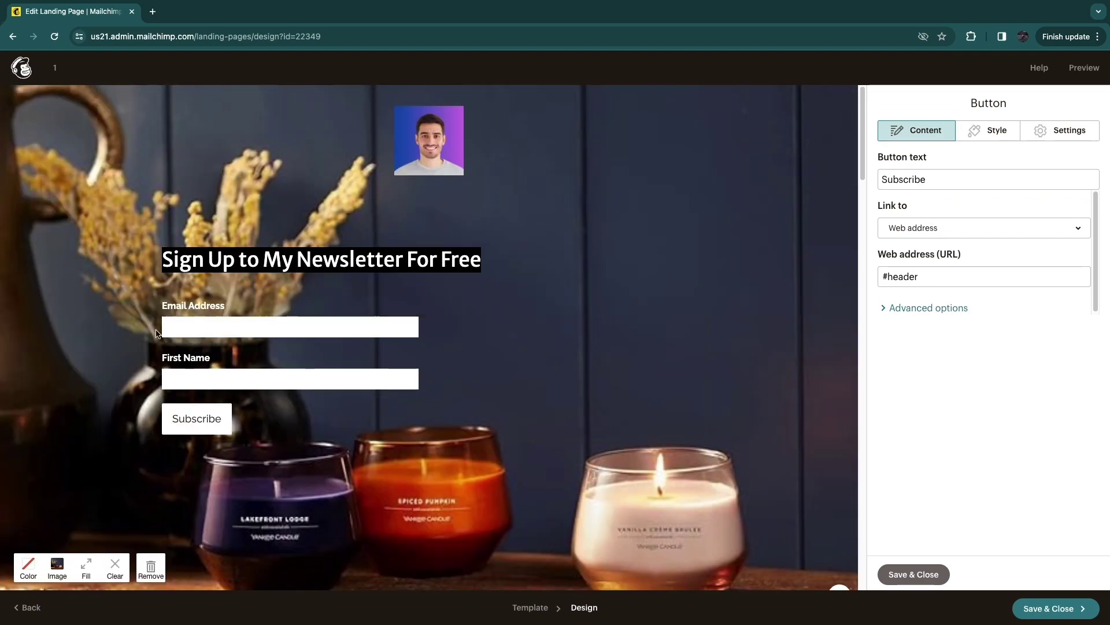
{"action": "scroll", "coordinate": [239, 418], "scroll_direction": "down", "scroll_amount": 20}
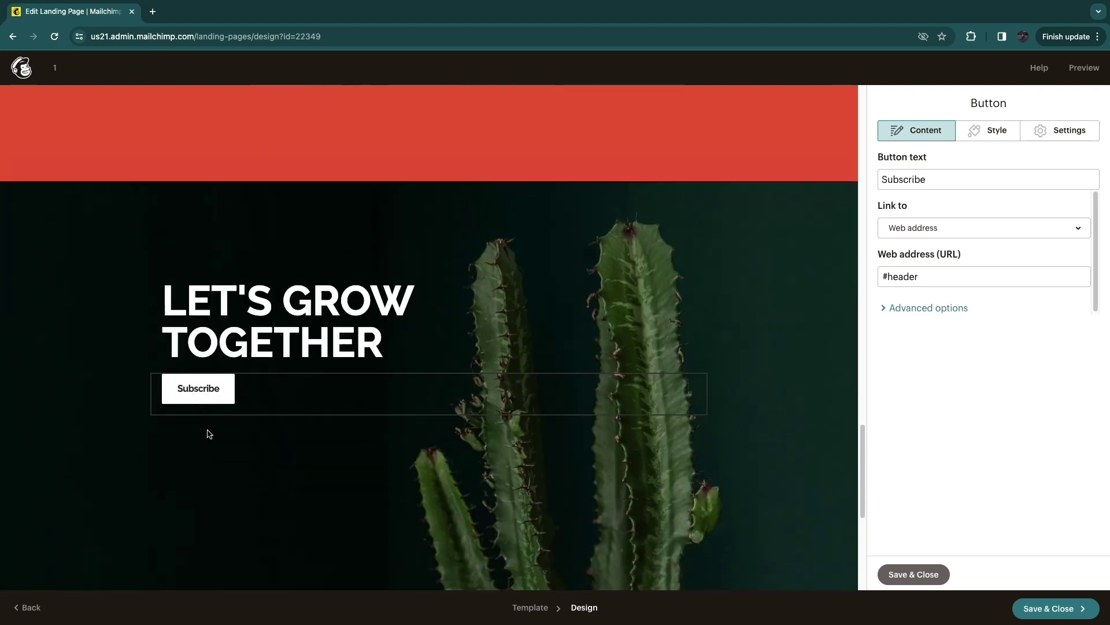
Preview the landing page in both desktop and mobile layouts and exit the preview.
{"action": "left_click", "coordinate": [1081, 68]}
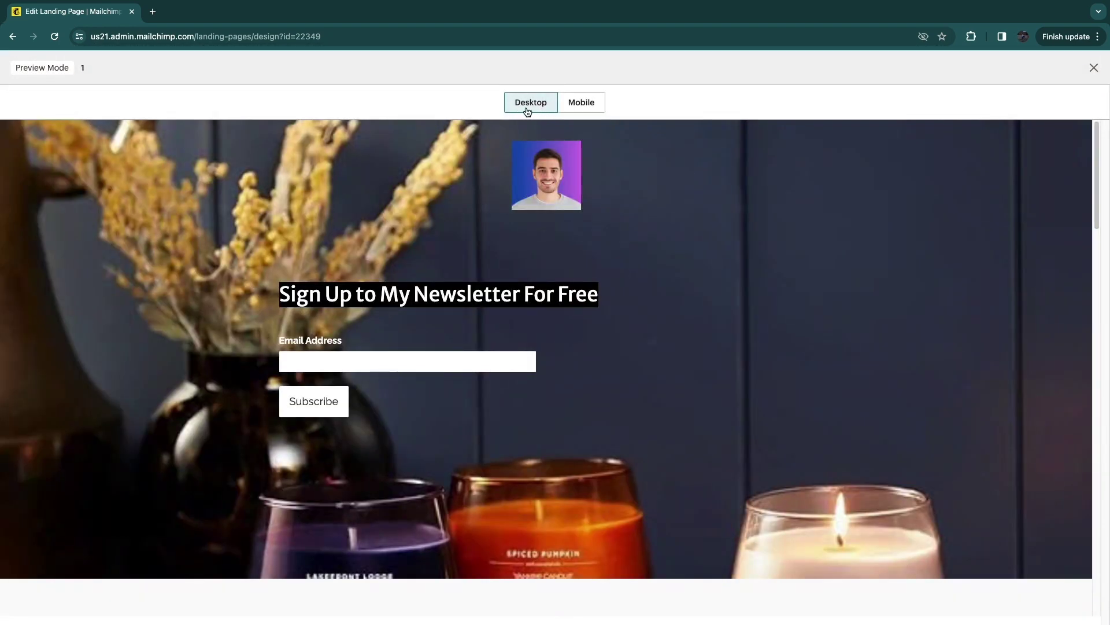
{"action": "left_click", "coordinate": [567, 107]}
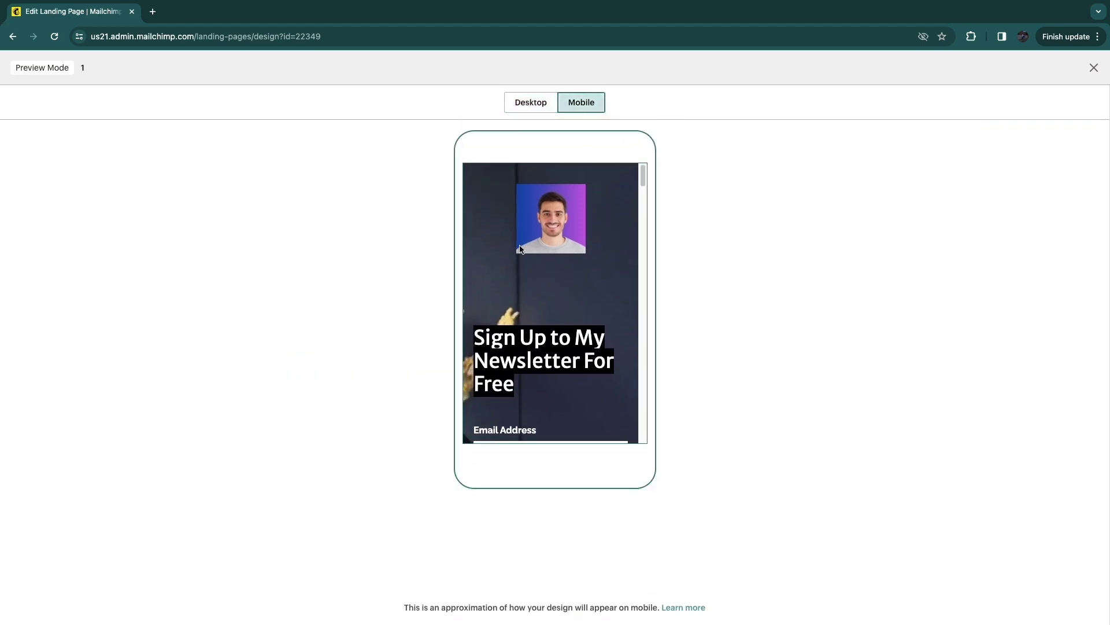
{"action": "scroll", "coordinate": [520, 248], "scroll_direction": "down", "scroll_amount": 5}
{"action": "left_click", "coordinate": [531, 102]}
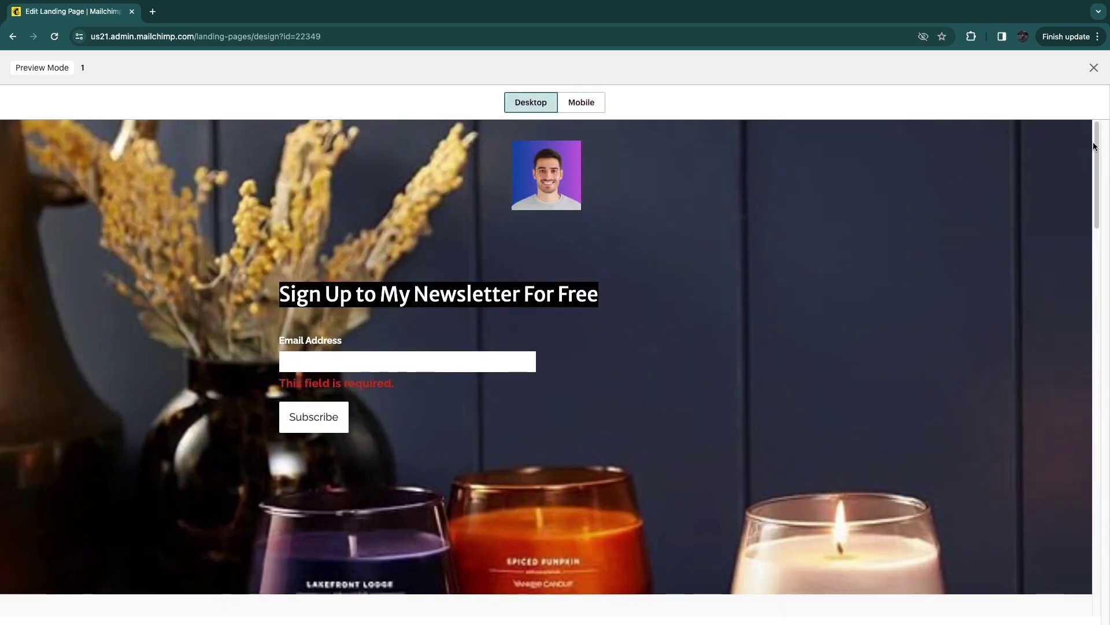
{"action": "left_click", "coordinate": [1094, 68]}
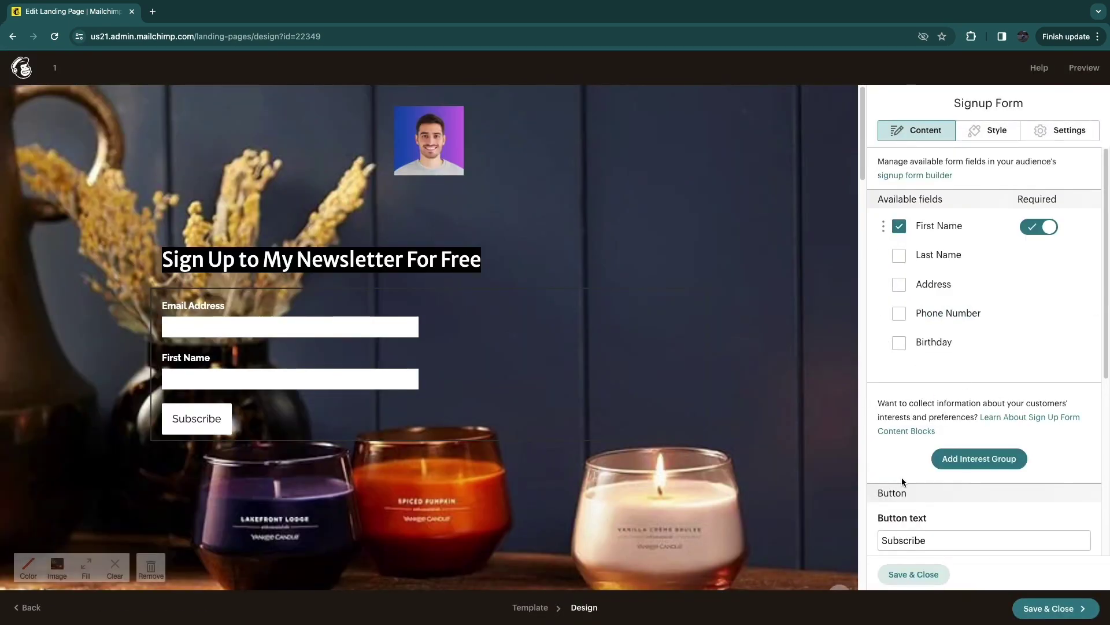
Save and close the landing page design and reopen landing page 1 from the campaigns list.
{"action": "left_click", "coordinate": [1052, 610]}
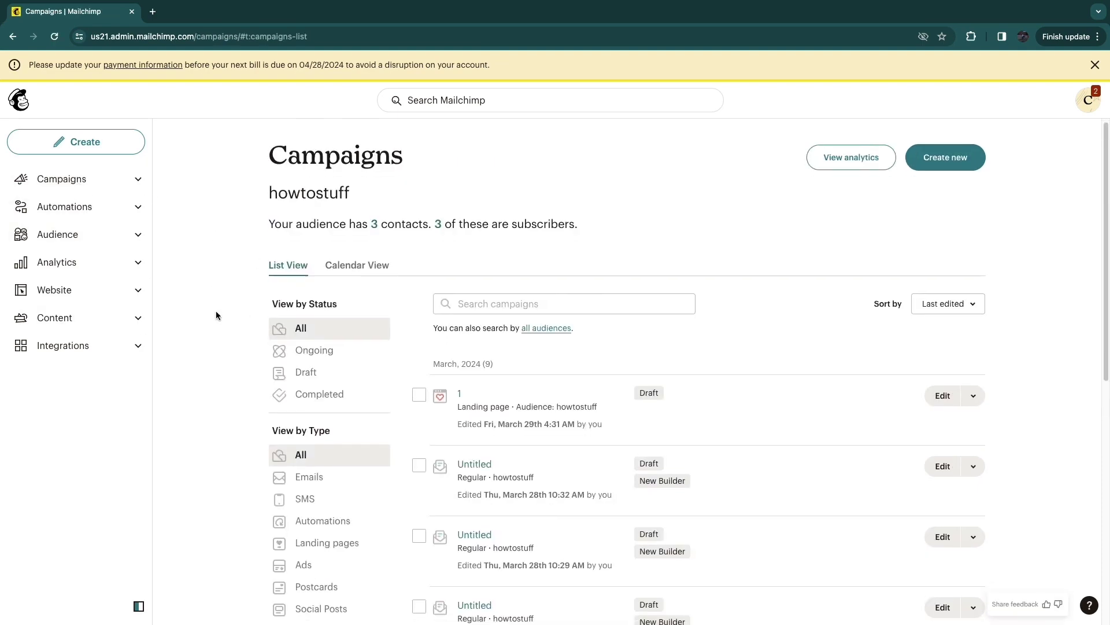
{"action": "scroll", "coordinate": [602, 228], "scroll_direction": "down", "scroll_amount": 3}
{"action": "scroll", "coordinate": [578, 289], "scroll_direction": "up", "scroll_amount": 3}
{"action": "scroll", "coordinate": [523, 401], "scroll_direction": "down", "scroll_amount": 1}
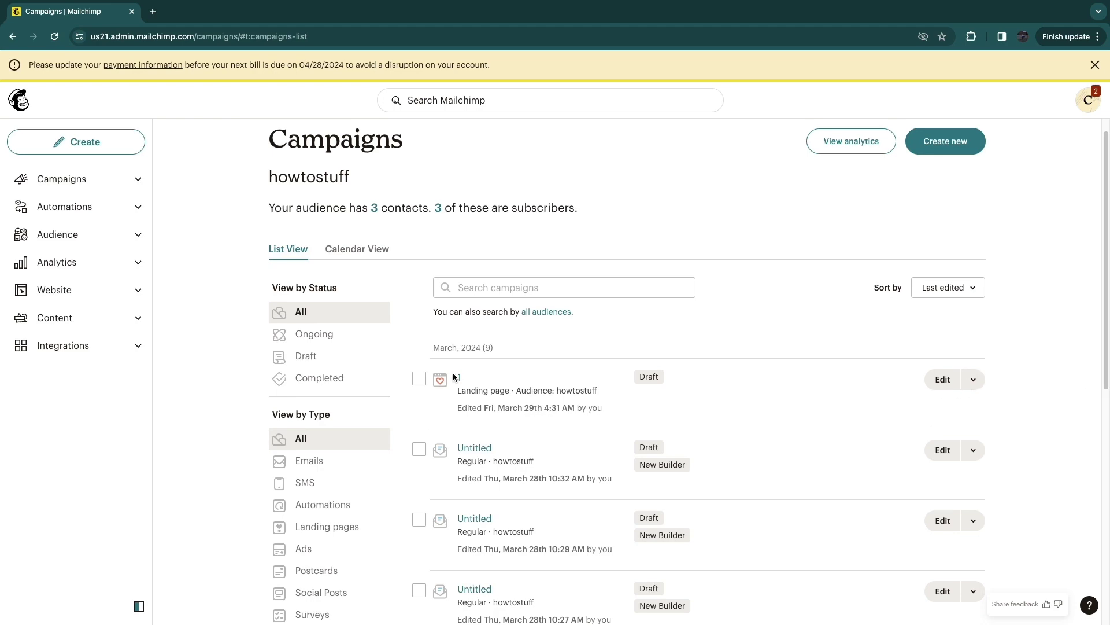
{"action": "left_click", "coordinate": [457, 377]}
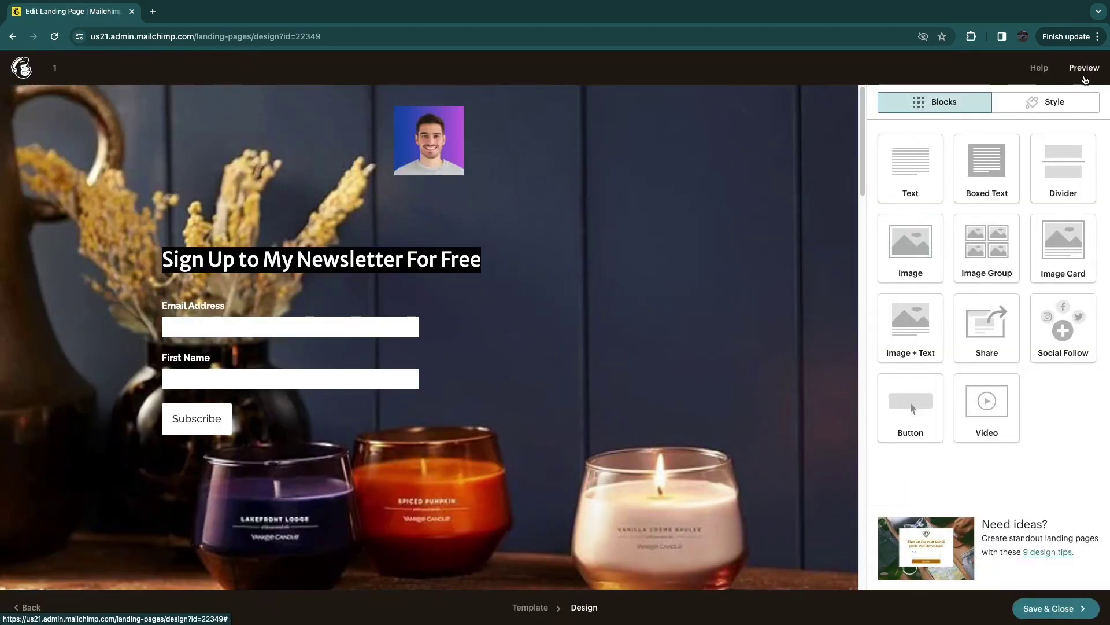
Look through the reopened page's desktop preview from the hero downward and exit the preview.
{"action": "left_click", "coordinate": [1084, 70]}
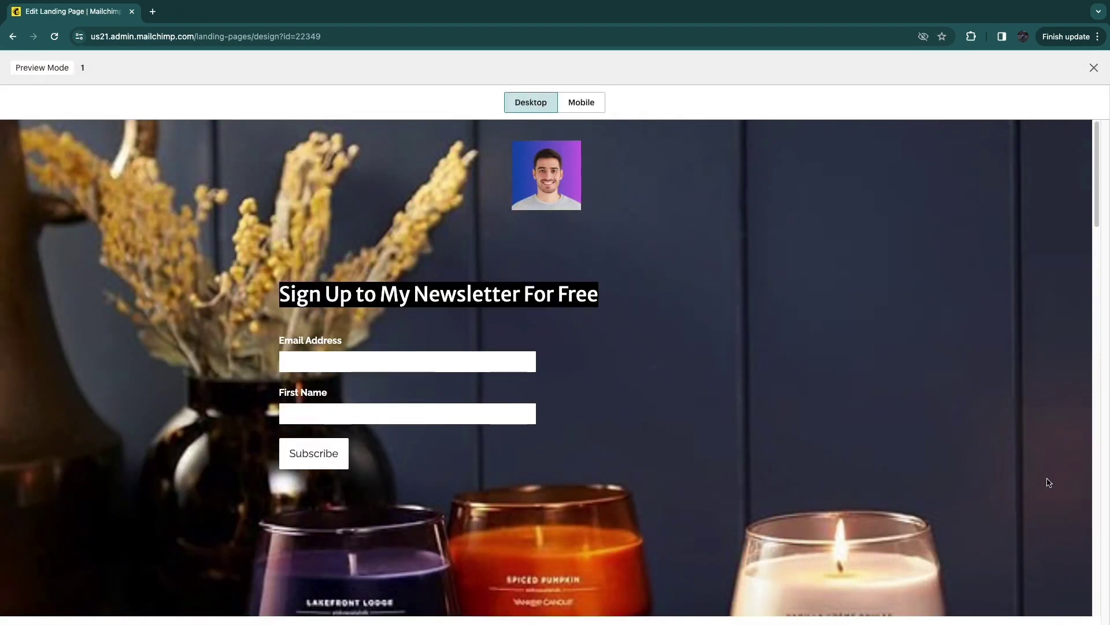
{"action": "scroll", "coordinate": [590, 540], "scroll_direction": "down", "scroll_amount": 9}
{"action": "scroll", "coordinate": [572, 483], "scroll_direction": "up", "scroll_amount": 9}
{"action": "left_click", "coordinate": [1093, 67]}
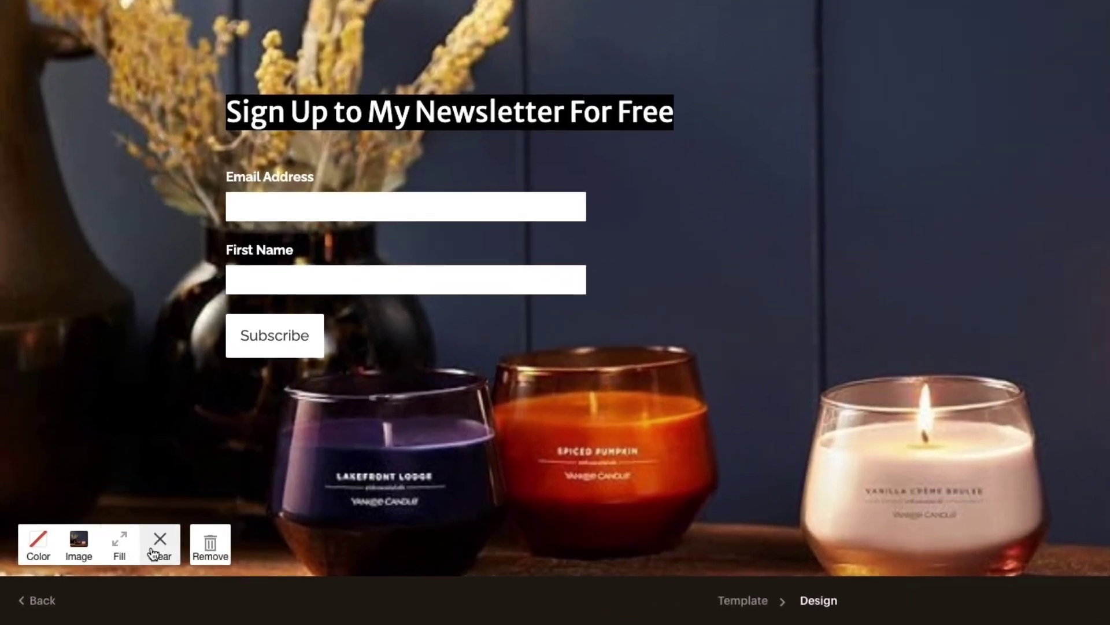
Clear the hero section's background image and set its background color to the preset red.
{"action": "left_click", "coordinate": [157, 547]}
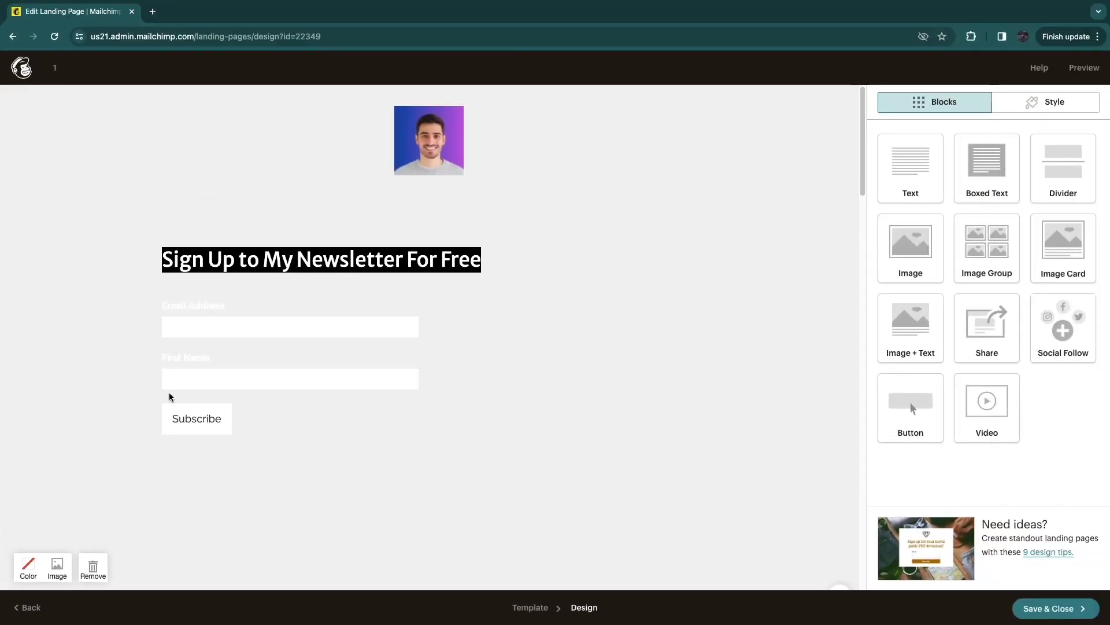
{"action": "left_click", "coordinate": [29, 581]}
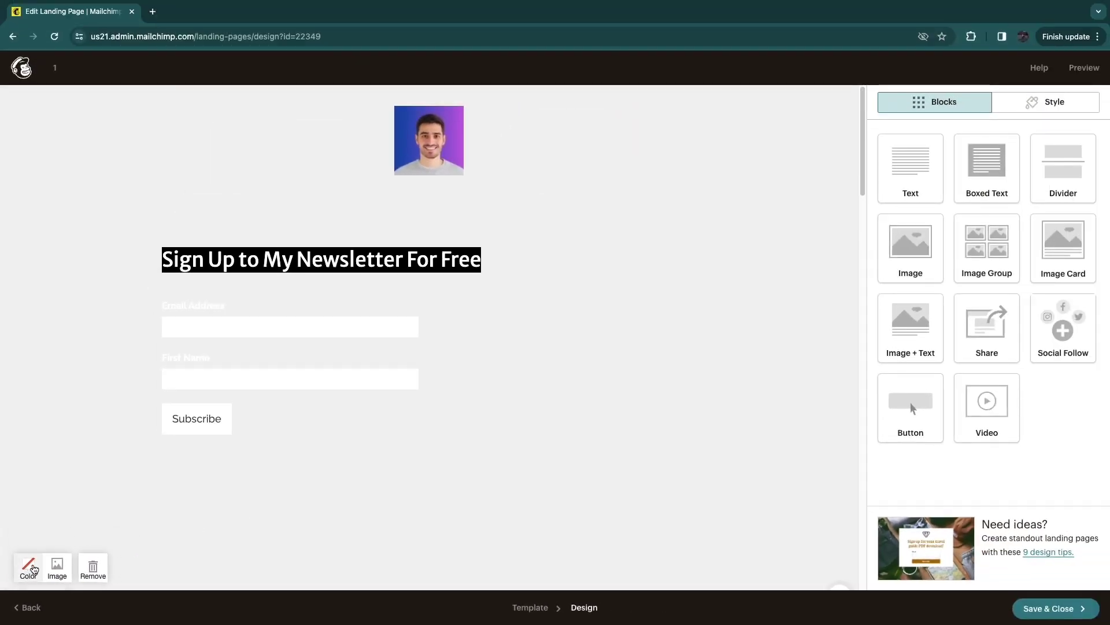
{"action": "left_click", "coordinate": [40, 424]}
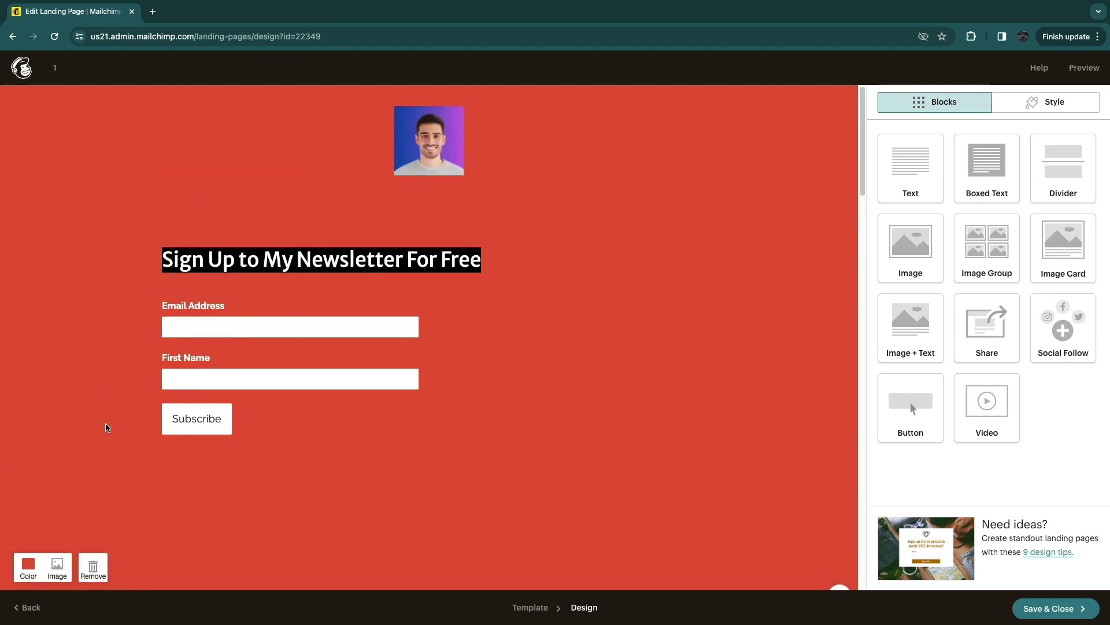
Remove the black background color from the "Sign Up to My Newsletter For Free" heading text.
{"action": "scroll", "coordinate": [213, 488], "scroll_direction": "down", "scroll_amount": 15}
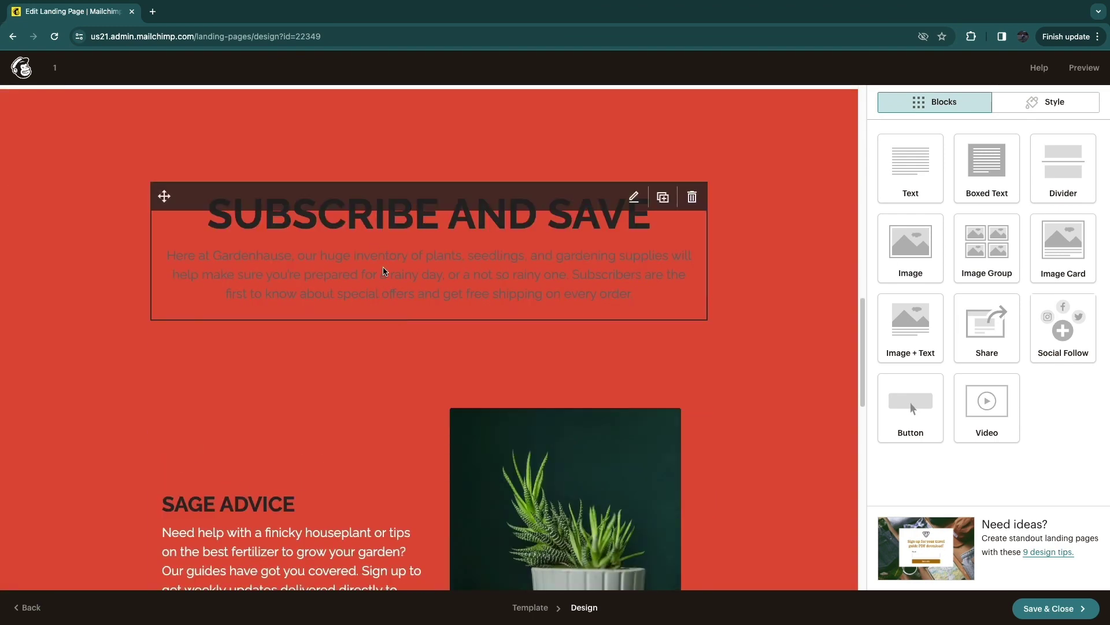
{"action": "scroll", "coordinate": [384, 271], "scroll_direction": "up", "scroll_amount": 15}
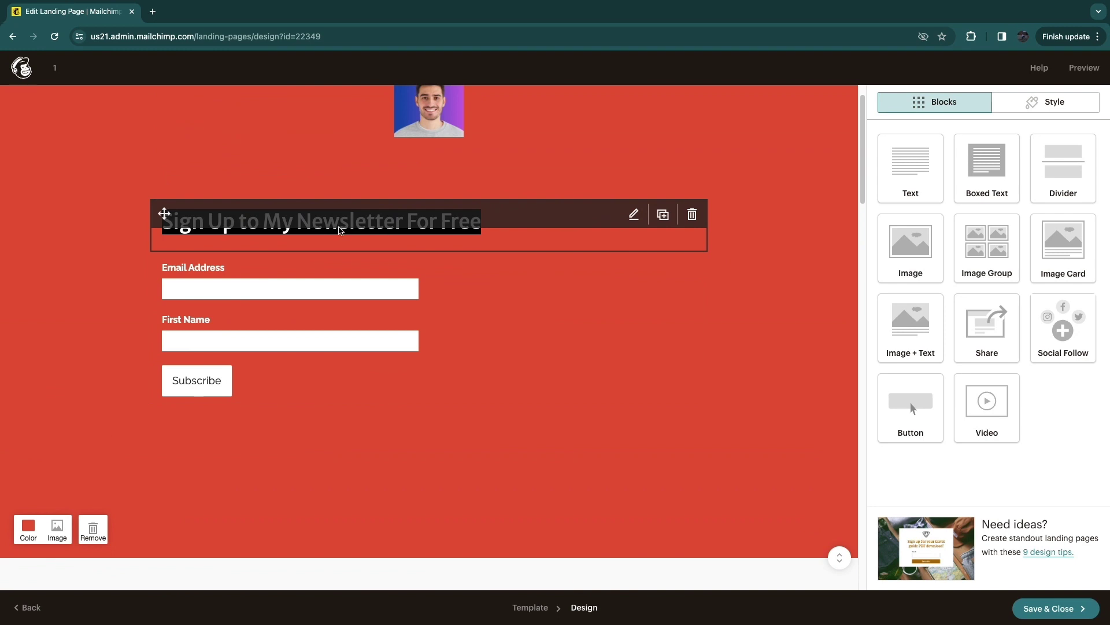
{"action": "left_click", "coordinate": [340, 230]}
{"action": "left_click_drag", "start_coordinate": [1068, 277], "coordinate": [884, 236]}
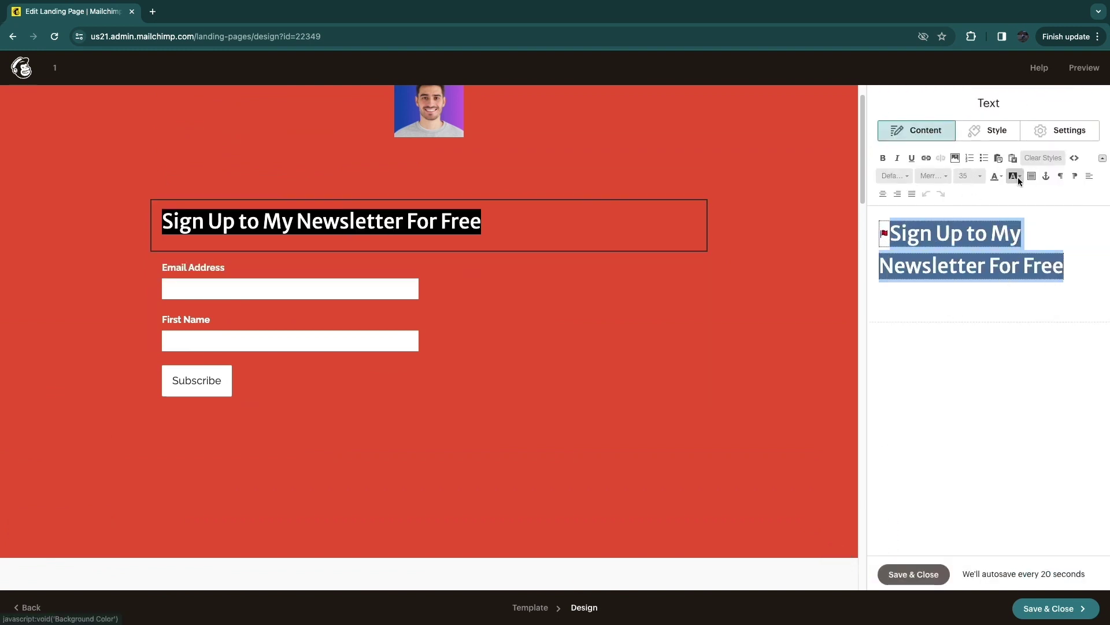
{"action": "left_click", "coordinate": [1018, 177]}
{"action": "left_click", "coordinate": [1018, 192]}
{"action": "left_click", "coordinate": [196, 306]}
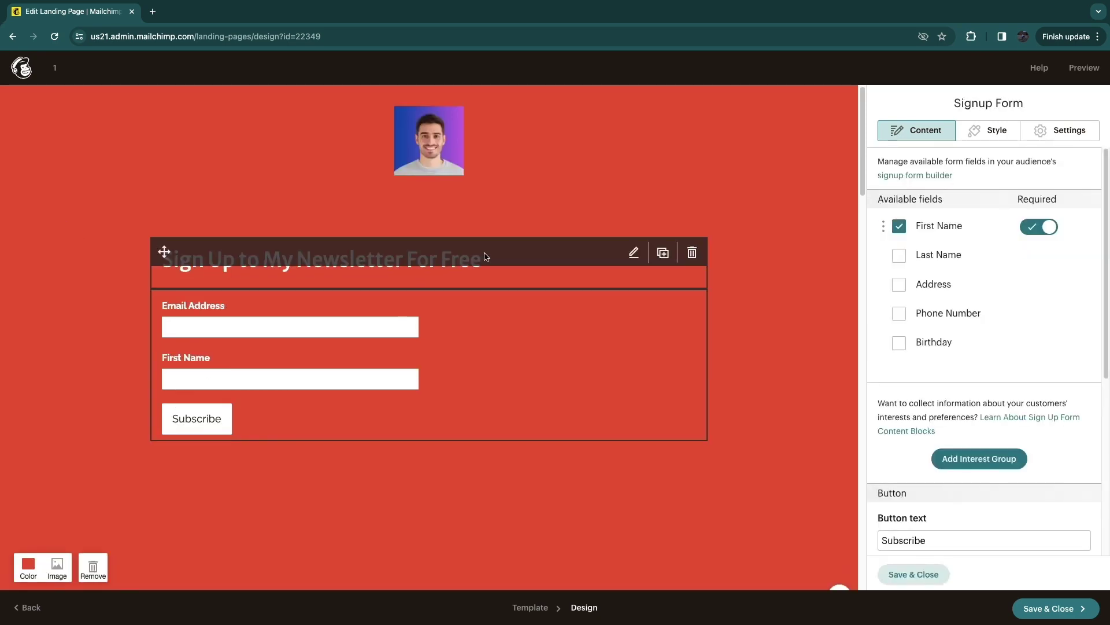
Check the page down to the Let's Grow Together banner and save and close the design.
{"action": "scroll", "coordinate": [197, 306], "scroll_direction": "down", "scroll_amount": 15}
{"action": "scroll", "coordinate": [467, 350], "scroll_direction": "down", "scroll_amount": 3}
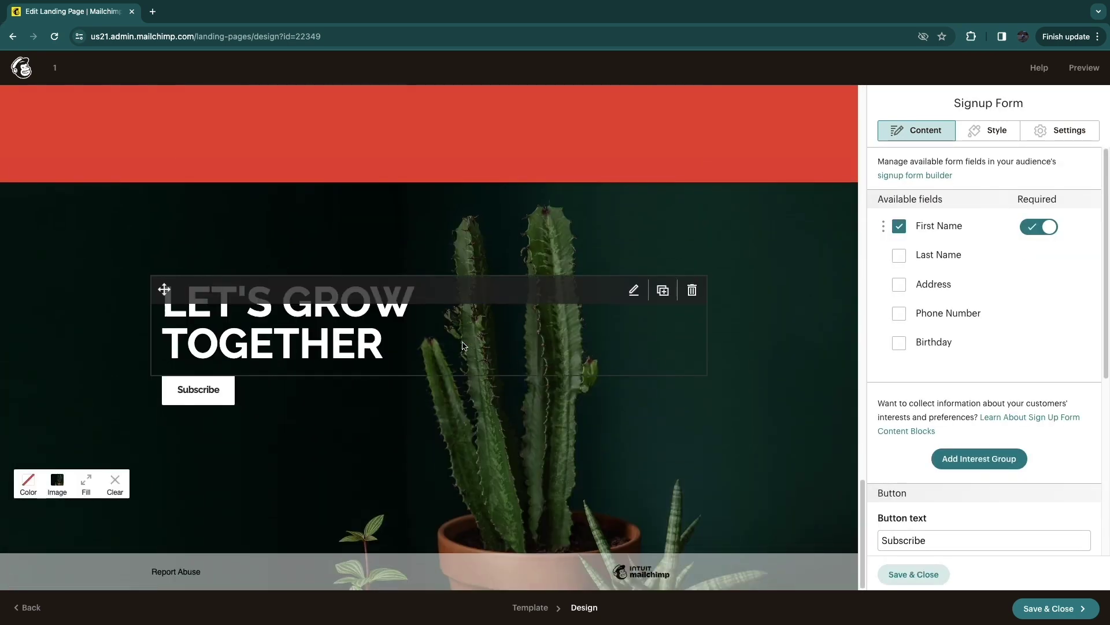
{"action": "scroll", "coordinate": [462, 345], "scroll_direction": "up", "scroll_amount": 15}
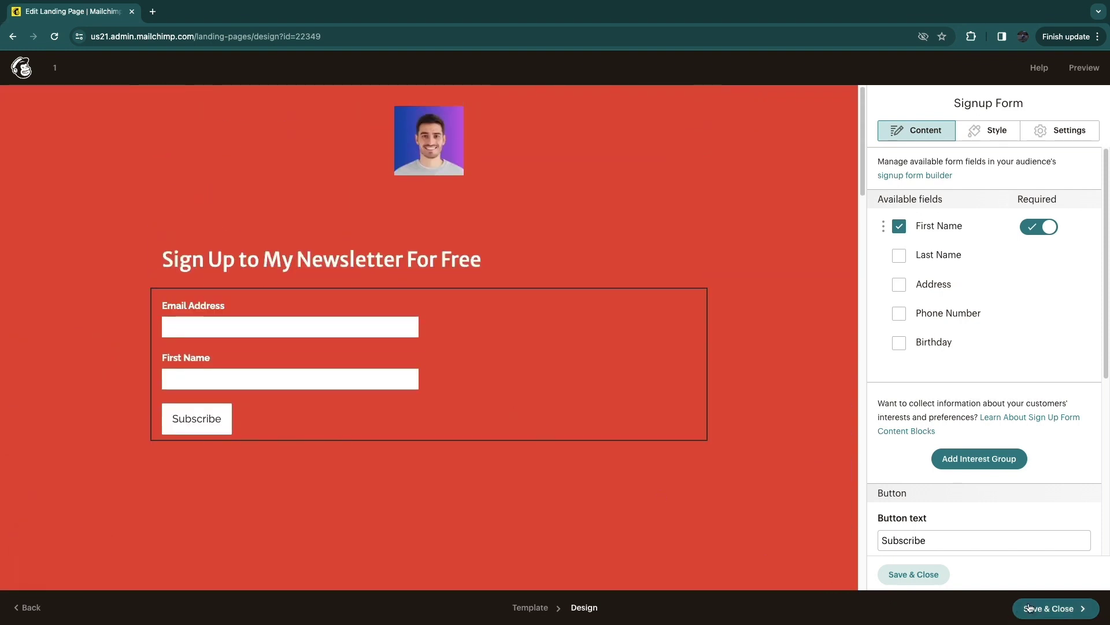
{"action": "left_click", "coordinate": [1048, 611]}
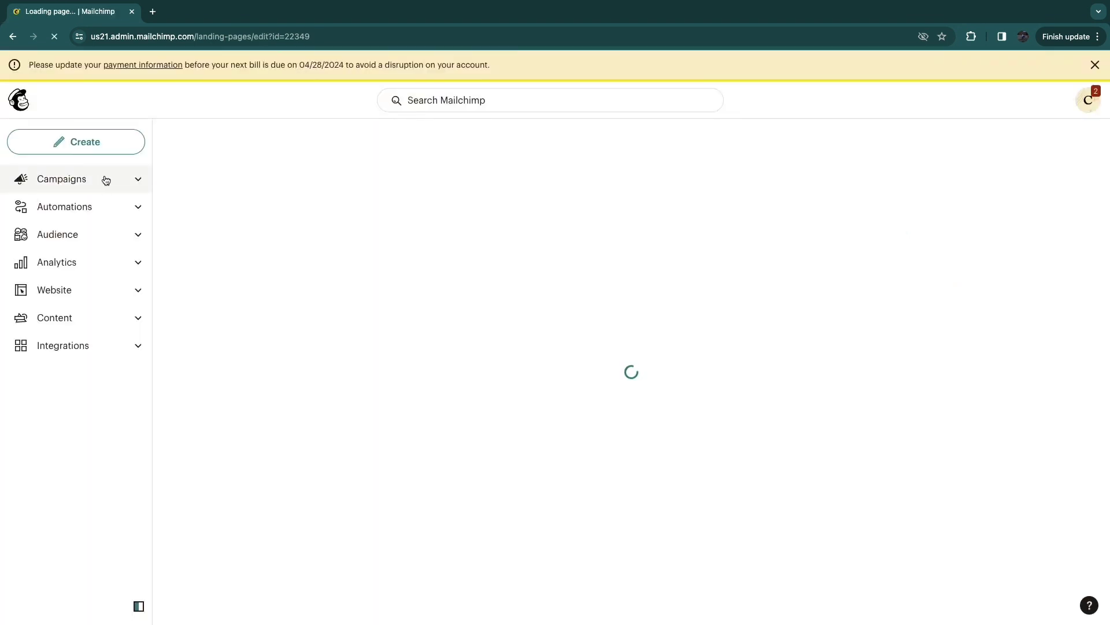
Open the publishing settings of landing page 1 from the campaigns list.
{"action": "left_click", "coordinate": [106, 180]}
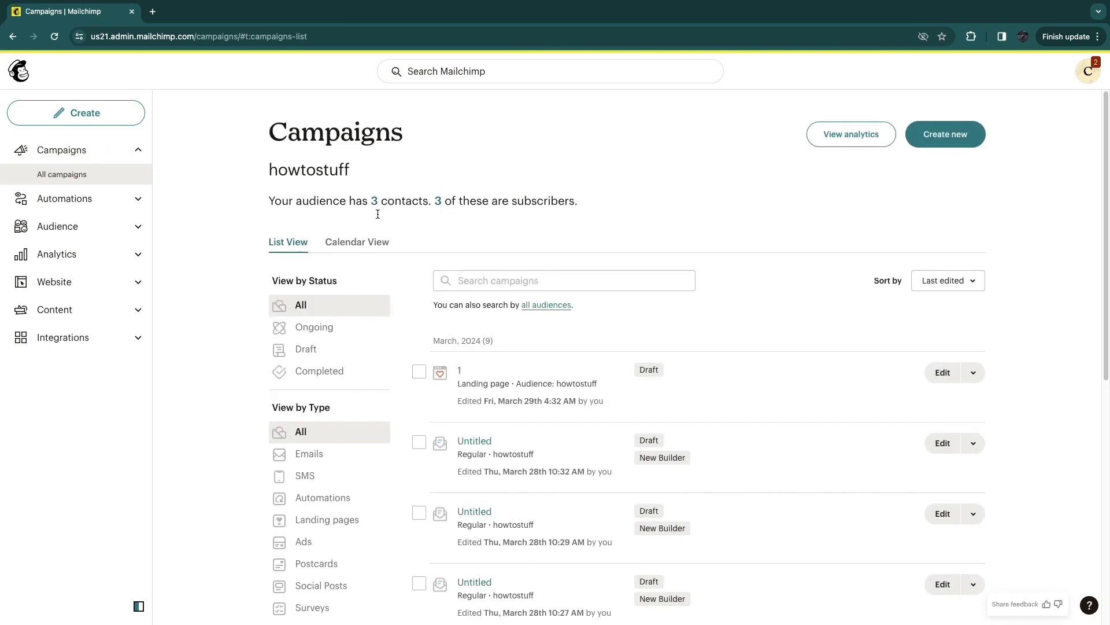
{"action": "left_click", "coordinate": [459, 370]}
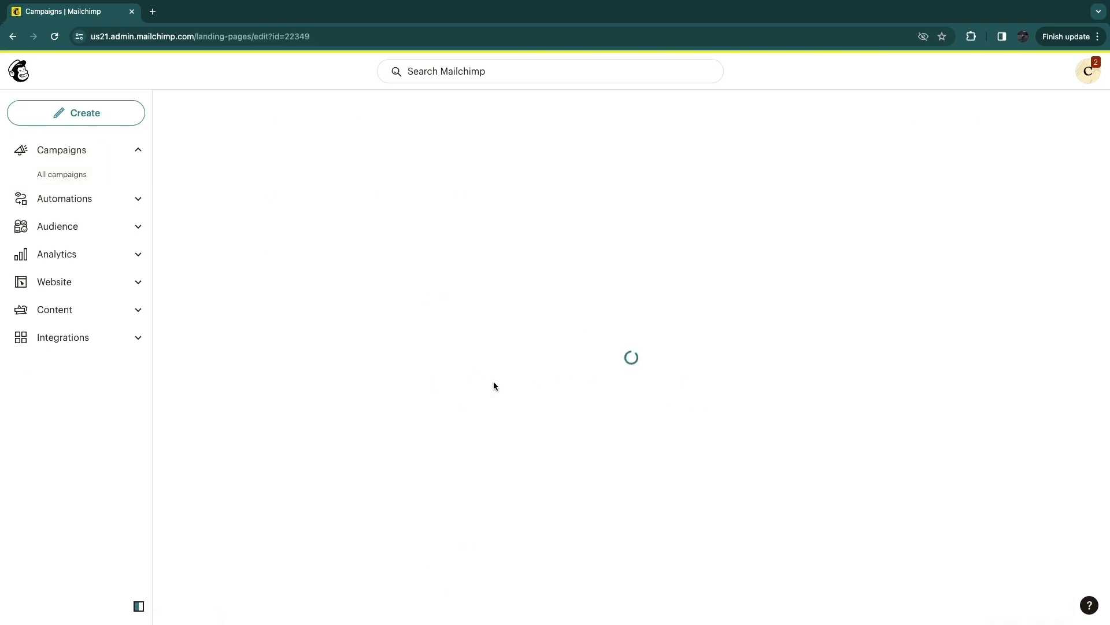
{"action": "scroll", "coordinate": [767, 232], "scroll_direction": "down", "scroll_amount": 1}
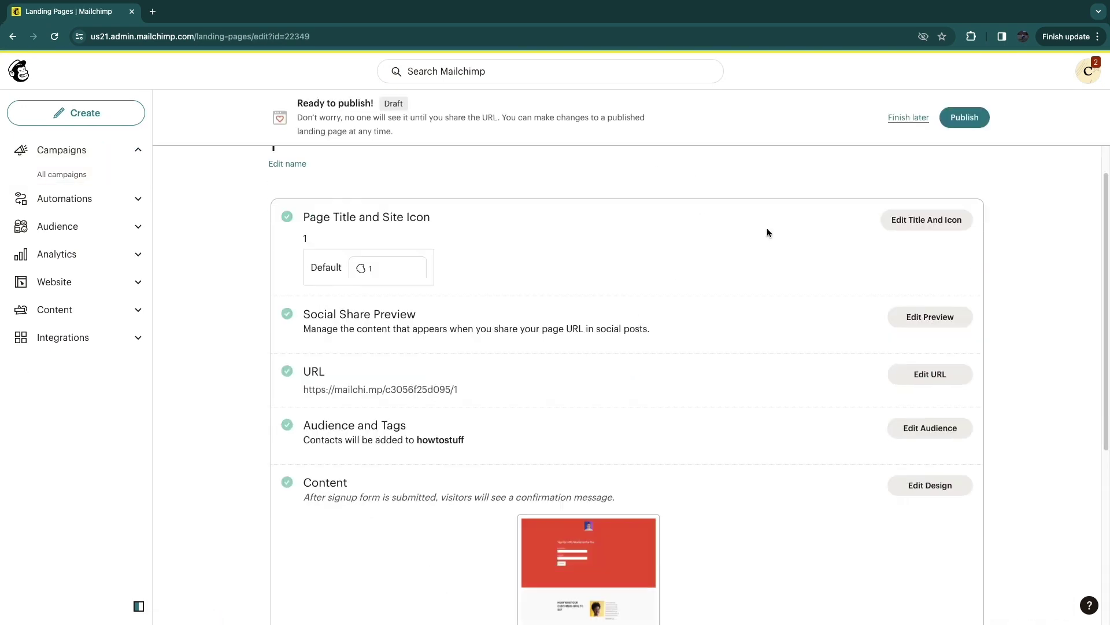
Review the Page Title and Site Icon settings of the landing page and save them.
{"action": "left_click_drag", "start_coordinate": [305, 218], "coordinate": [444, 216]}
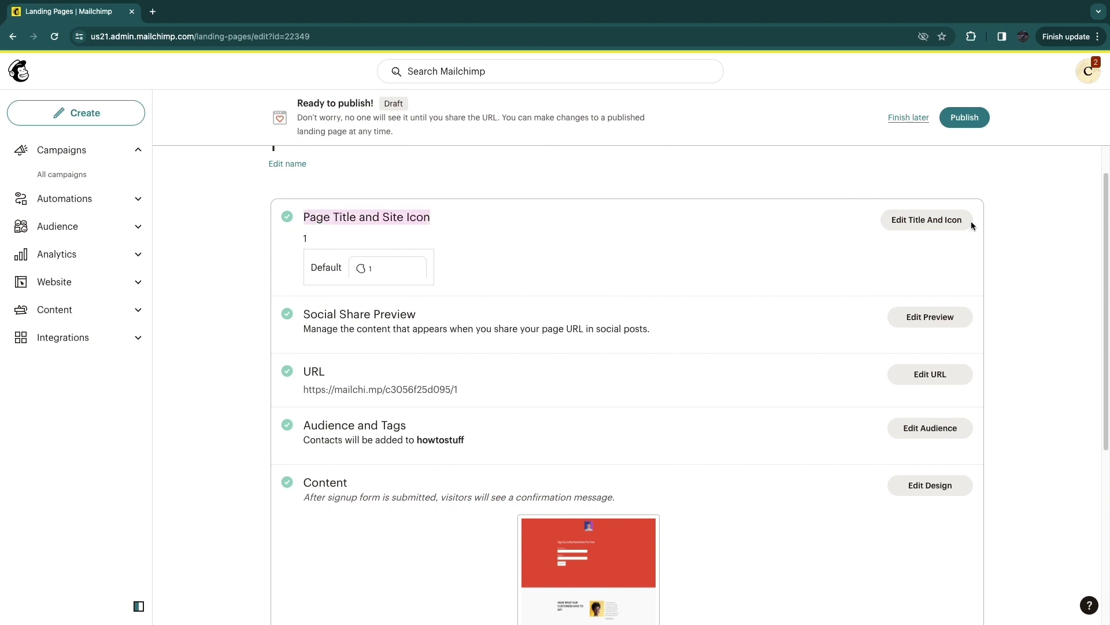
{"action": "left_click", "coordinate": [928, 219]}
{"action": "scroll", "coordinate": [382, 395], "scroll_direction": "down", "scroll_amount": 1}
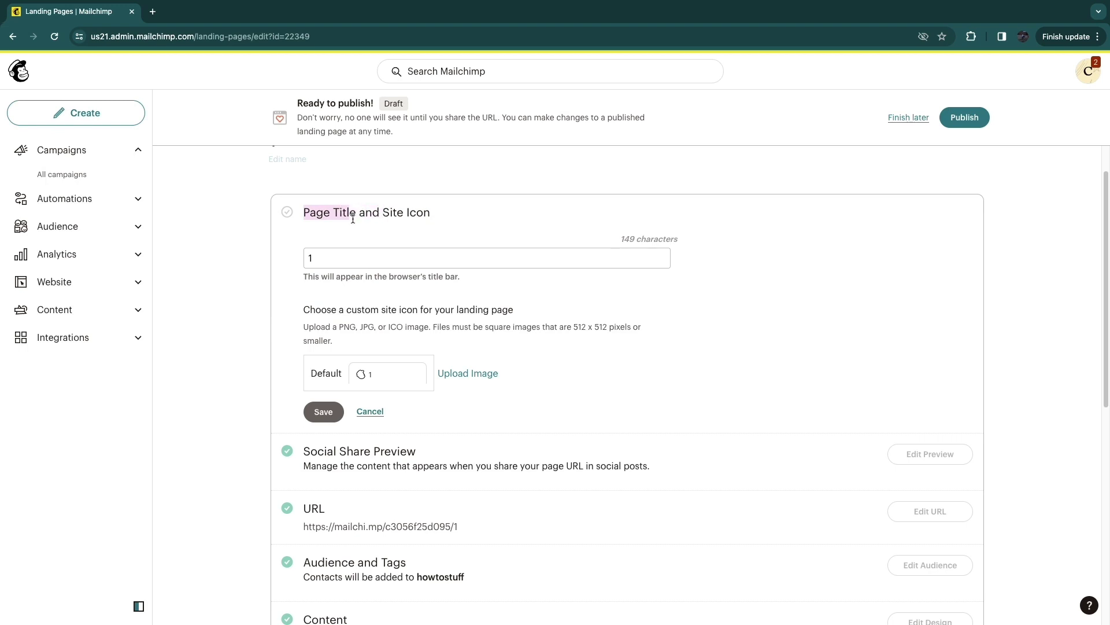
{"action": "left_click", "coordinate": [326, 254]}
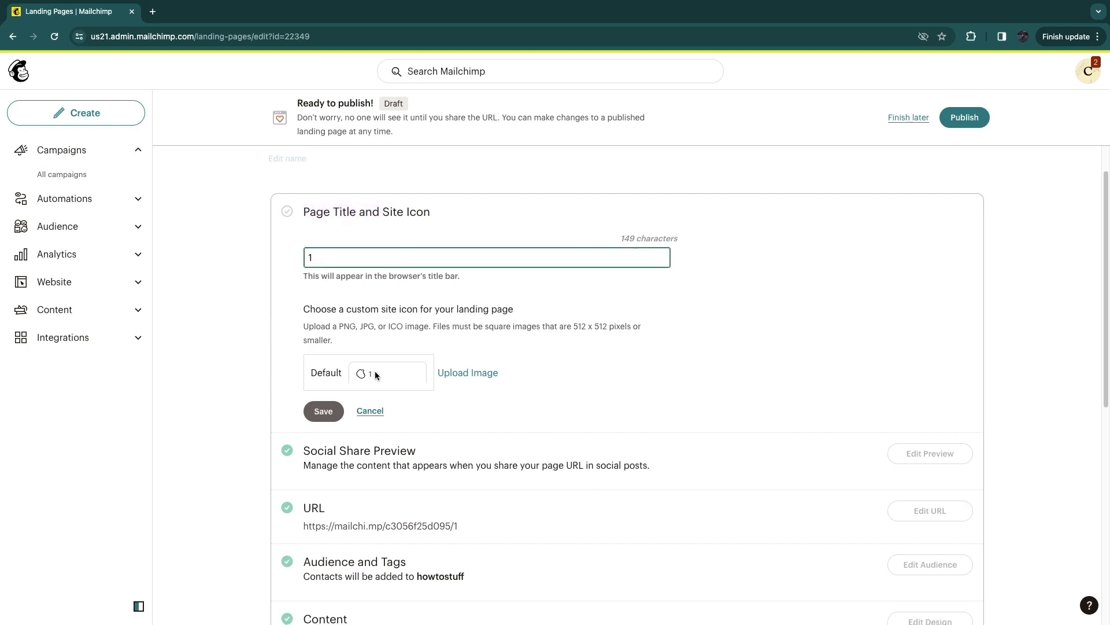
{"action": "scroll", "coordinate": [374, 367], "scroll_direction": "down", "scroll_amount": 2}
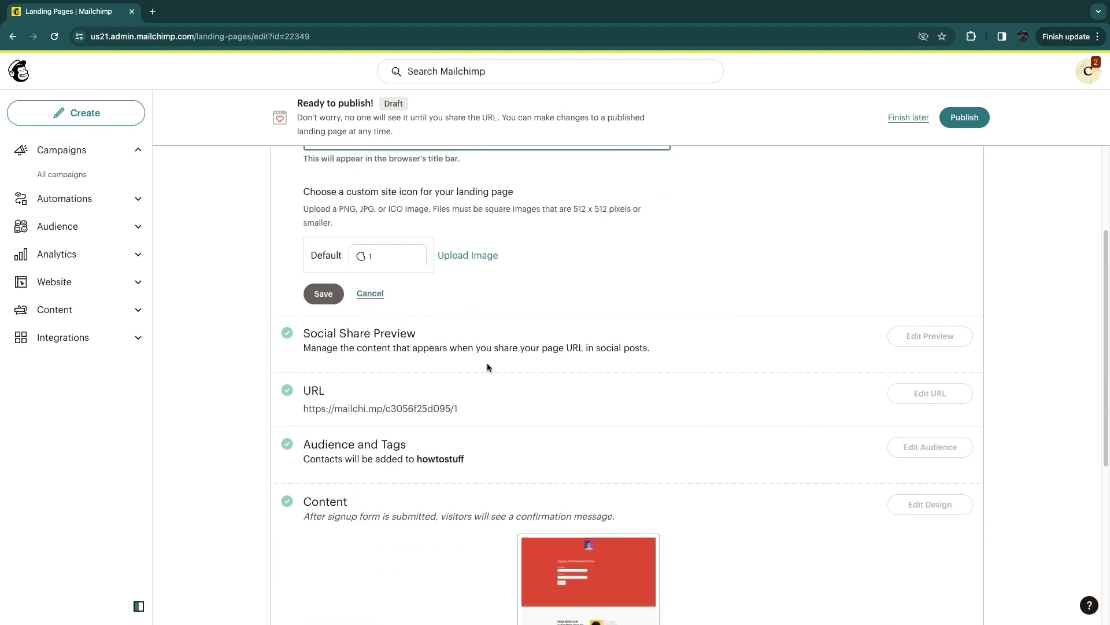
{"action": "left_click", "coordinate": [452, 334]}
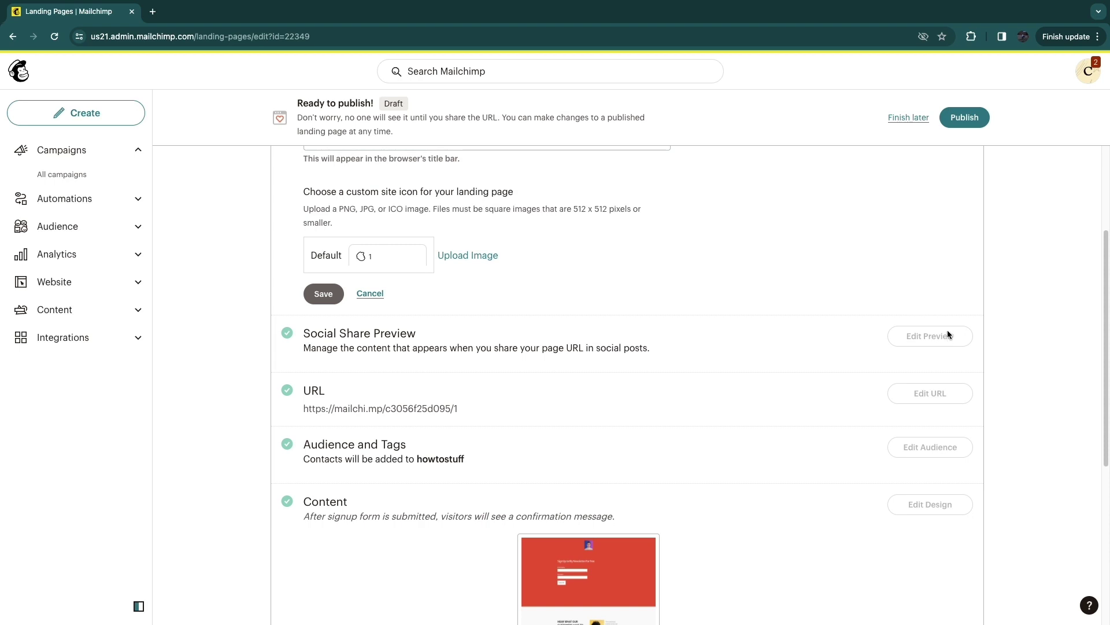
{"action": "left_click", "coordinate": [323, 294]}
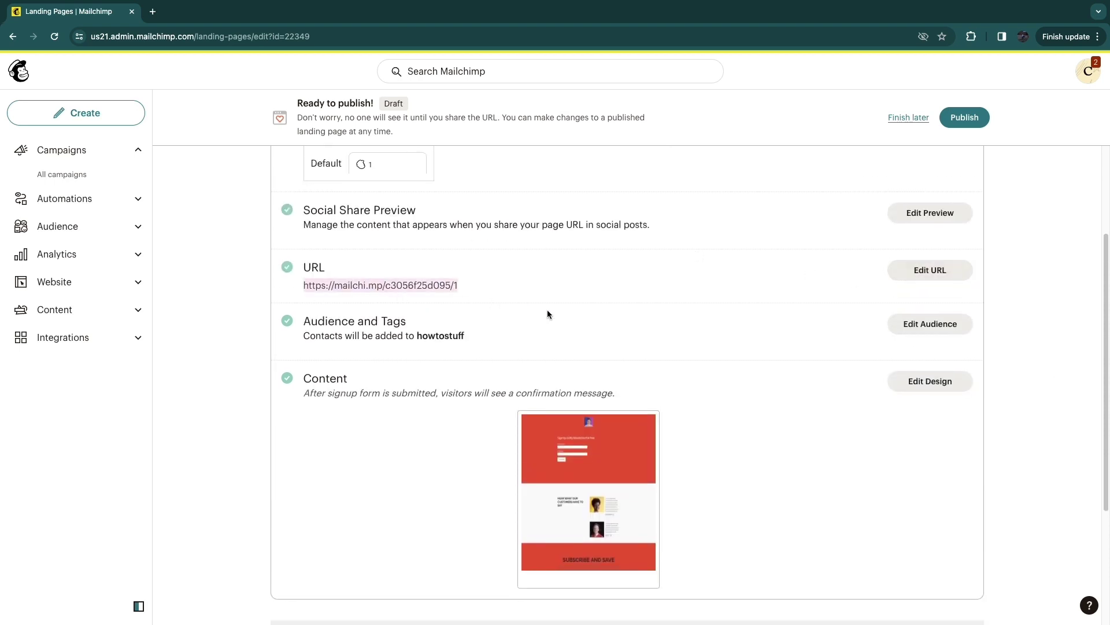
Open the landing page's URL settings, choose to connect an own domain, and read the Connected Domains information.
{"action": "left_click", "coordinate": [939, 272]}
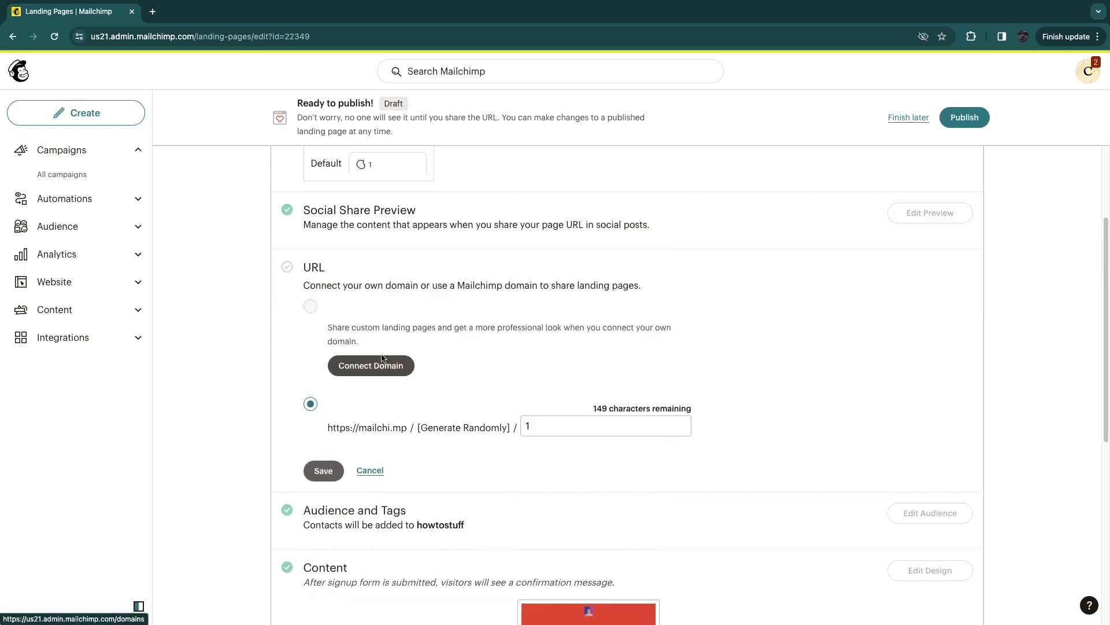
{"action": "left_click", "coordinate": [393, 371]}
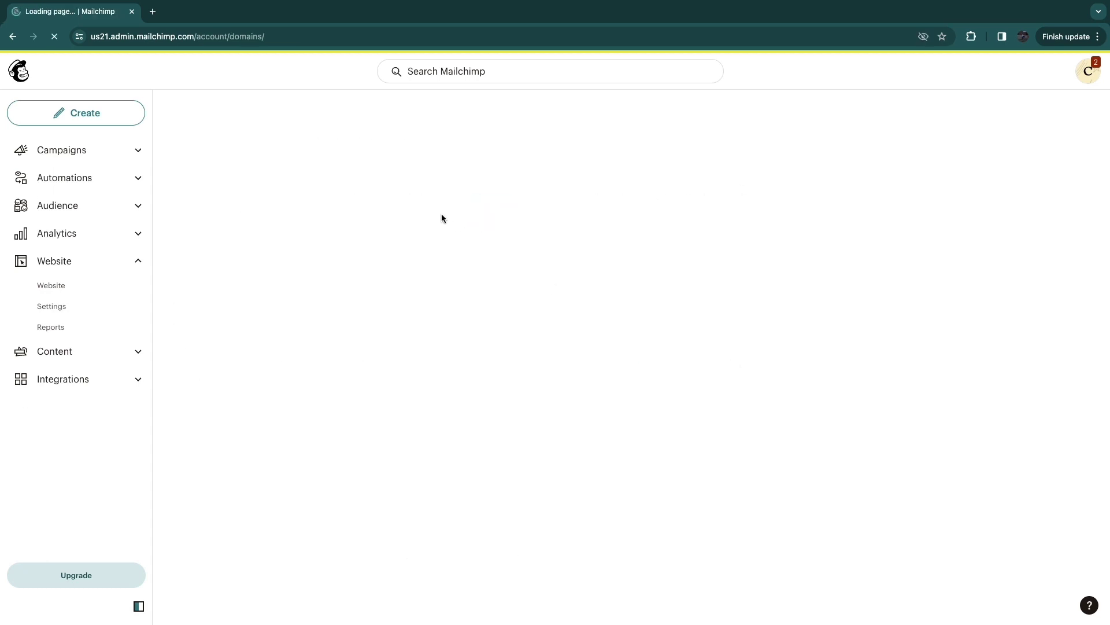
{"action": "scroll", "coordinate": [276, 347], "scroll_direction": "down", "scroll_amount": 3}
{"action": "left_click_drag", "start_coordinate": [282, 410], "coordinate": [439, 412]}
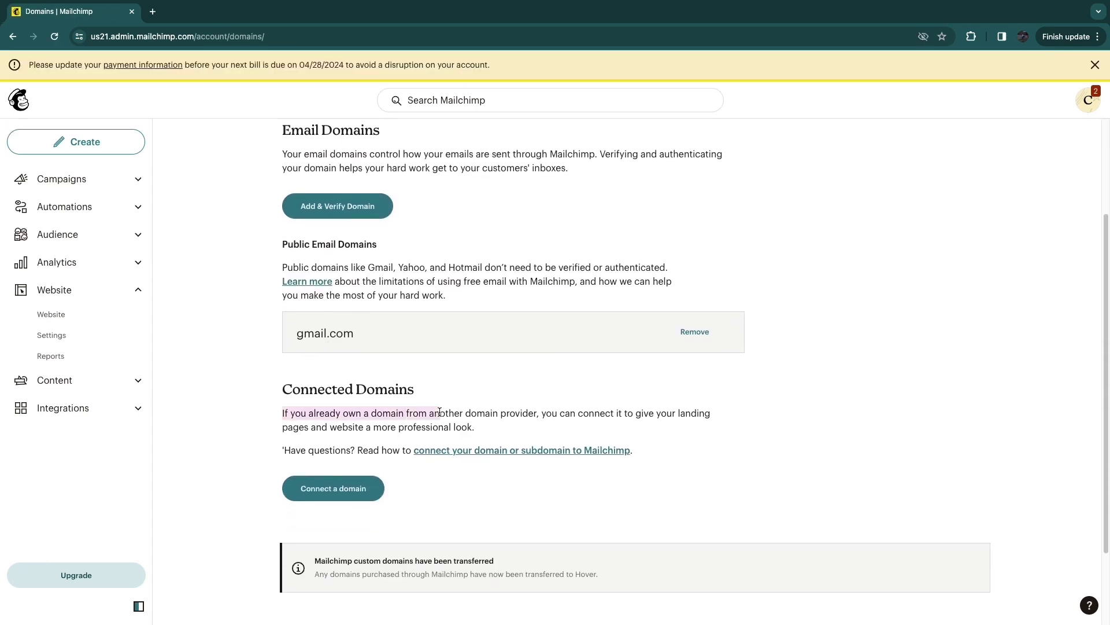
Return to the landing page's publishing checklist and review its Audience and Tags, Content, and Settings & Tracking sections.
{"action": "scroll", "coordinate": [397, 454], "scroll_direction": "down", "scroll_amount": 2}
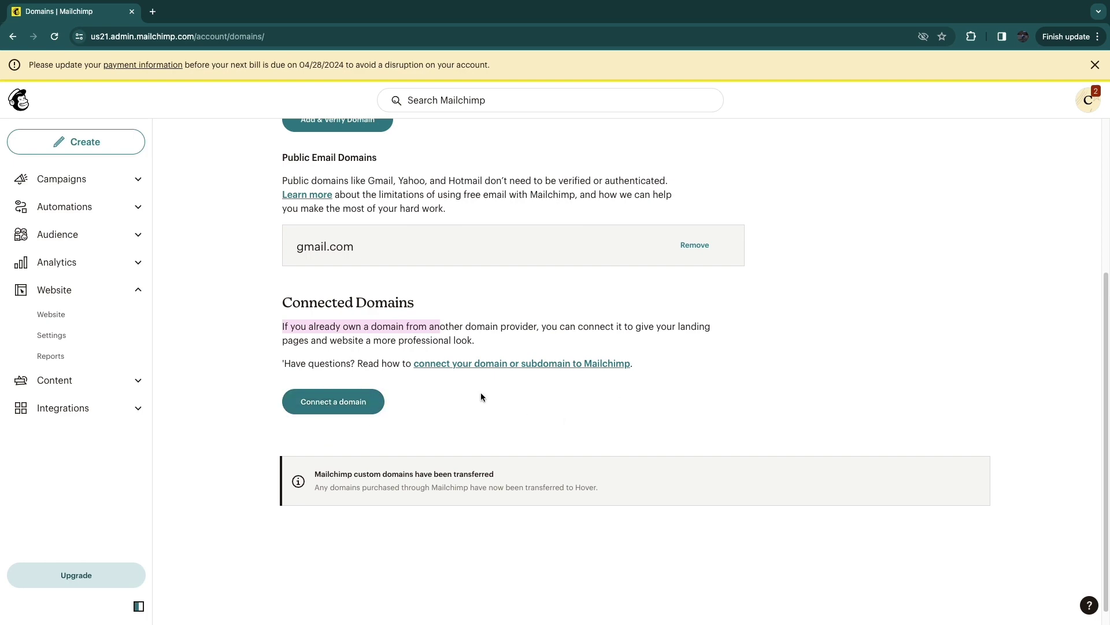
{"action": "left_click", "coordinate": [262, 345]}
{"action": "scroll", "coordinate": [263, 345], "scroll_direction": "up", "scroll_amount": 4}
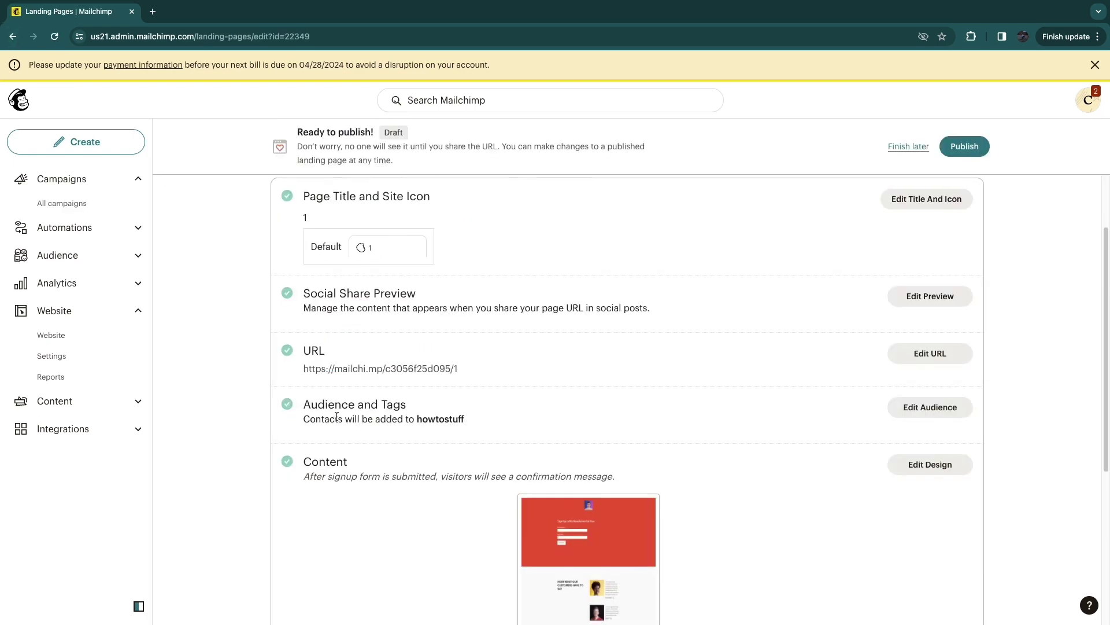
{"action": "left_click_drag", "start_coordinate": [305, 404], "coordinate": [410, 409]}
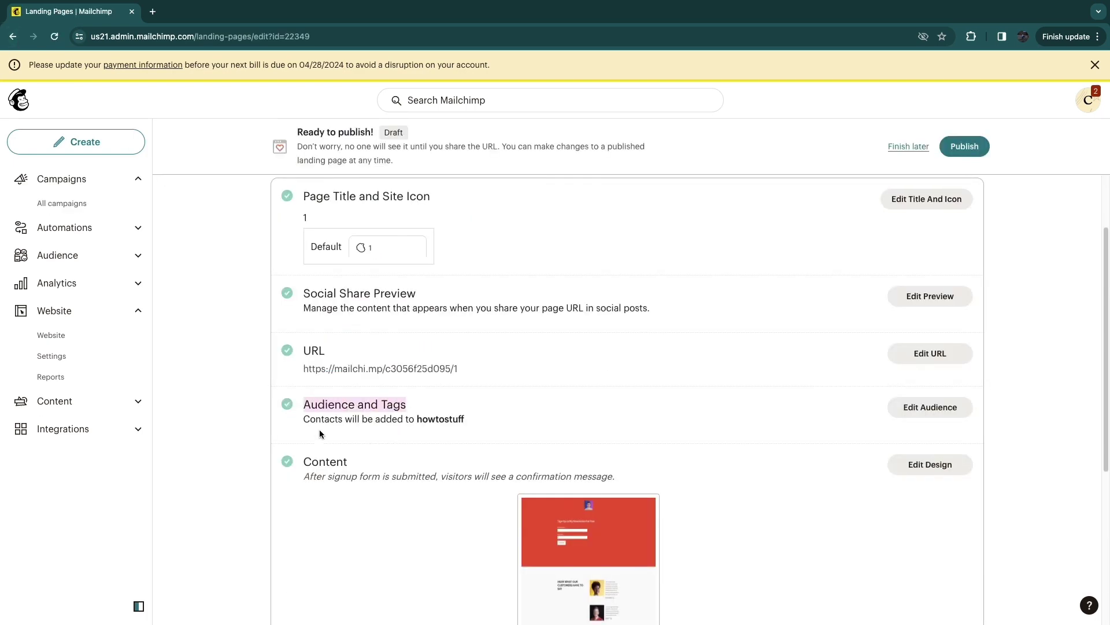
{"action": "left_click_drag", "start_coordinate": [296, 427], "coordinate": [414, 423]}
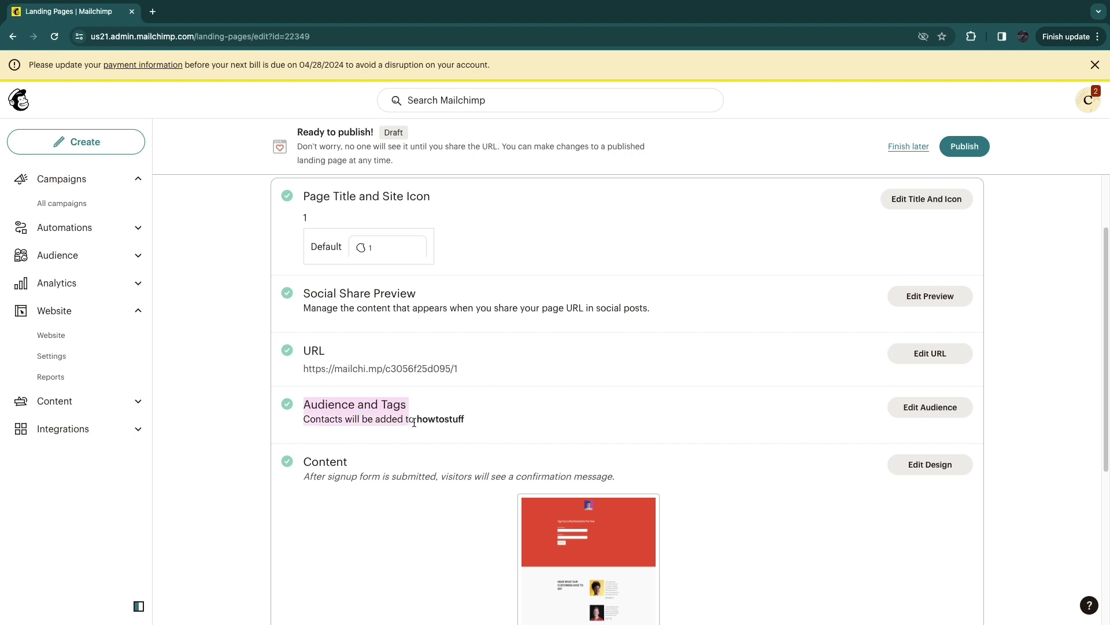
{"action": "left_click", "coordinate": [526, 418]}
{"action": "scroll", "coordinate": [426, 413], "scroll_direction": "down", "scroll_amount": 4}
{"action": "mouse_move", "coordinate": [610, 346]}
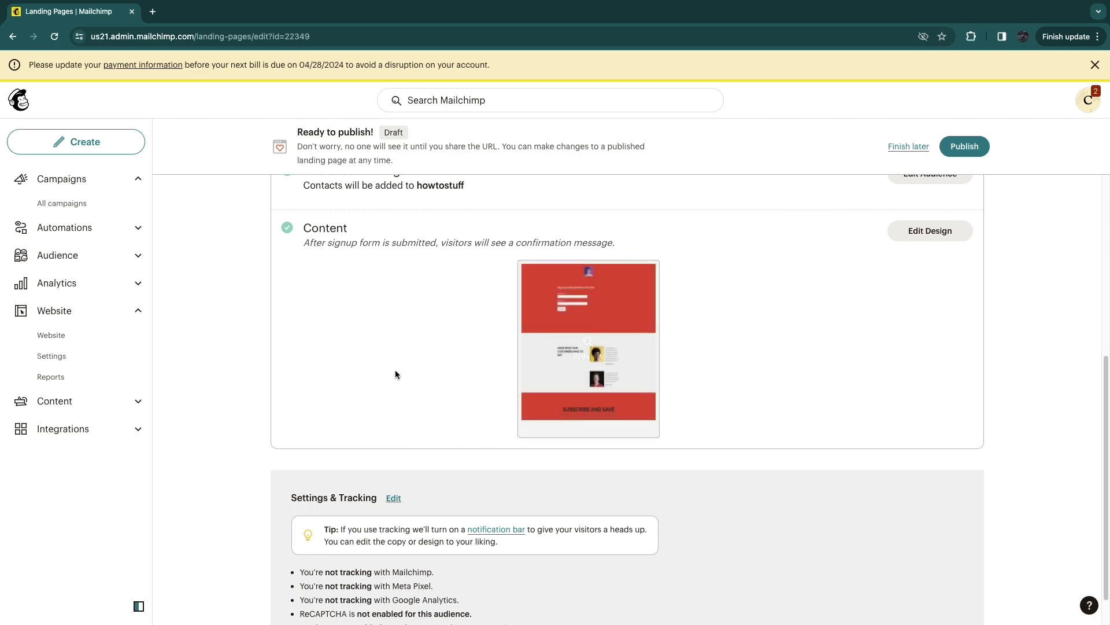
{"action": "scroll", "coordinate": [399, 399], "scroll_direction": "down", "scroll_amount": 1}
Publish landing page 1 from its checklist and read the heading of the publishing confirmation page.
{"action": "scroll", "coordinate": [410, 457], "scroll_direction": "up", "scroll_amount": 6}
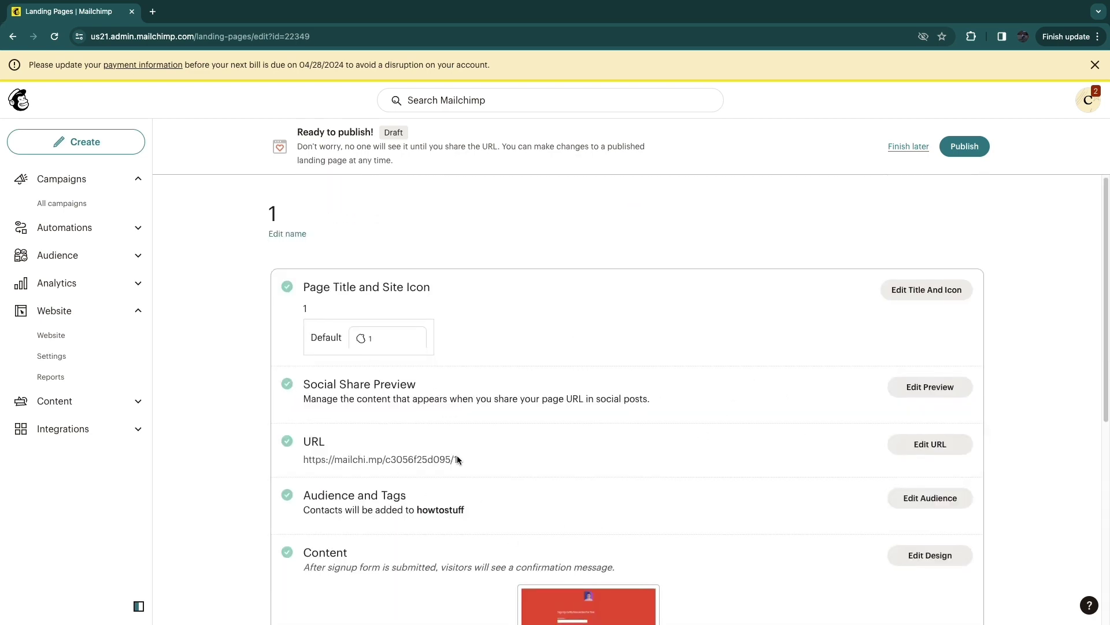
{"action": "left_click", "coordinate": [964, 145]}
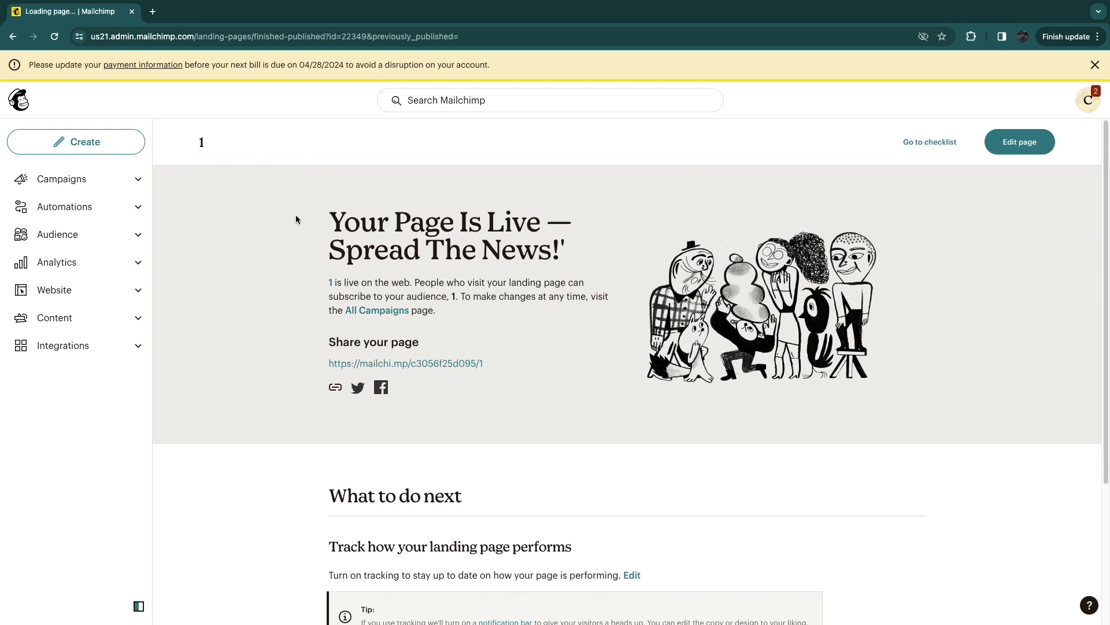
{"action": "left_click_drag", "start_coordinate": [296, 219], "coordinate": [550, 224]}
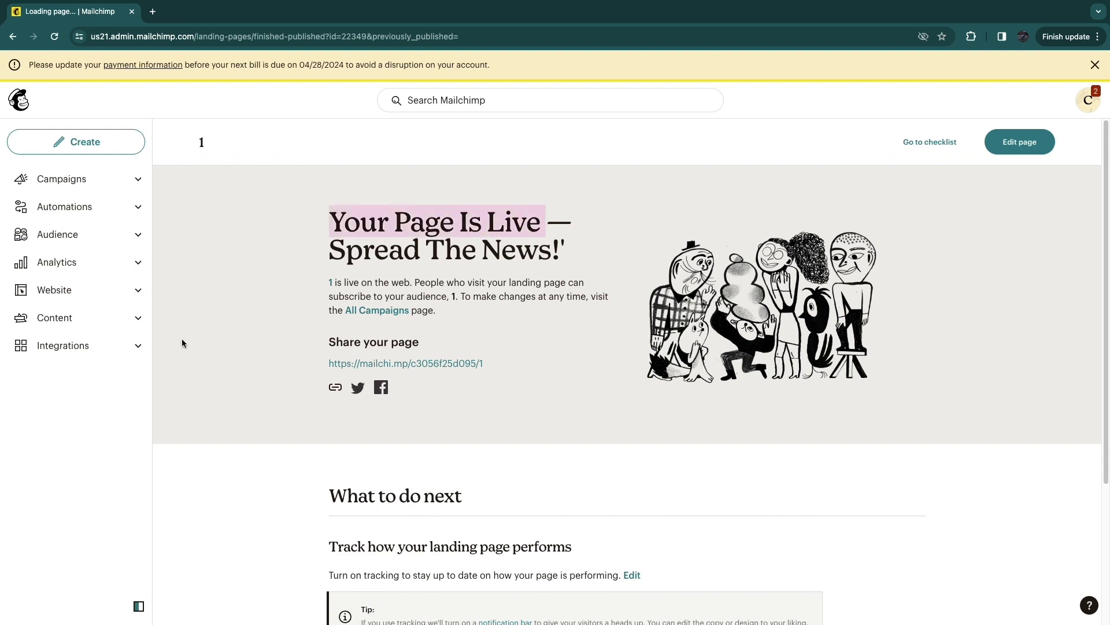
Copy the published landing page's link address and open it in a new incognito window.
{"action": "right_click", "coordinate": [370, 361]}
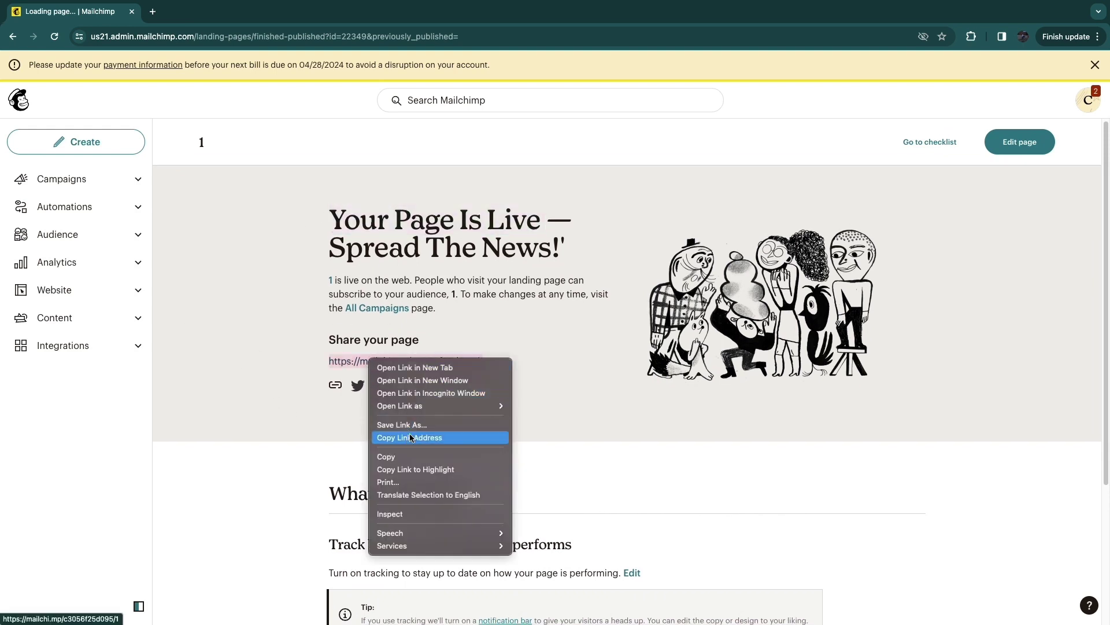
{"action": "left_click", "coordinate": [407, 437]}
{"action": "key", "text": "super+shift+n"}
{"action": "key", "text": "super+v"}
{"action": "key", "text": "Return"}
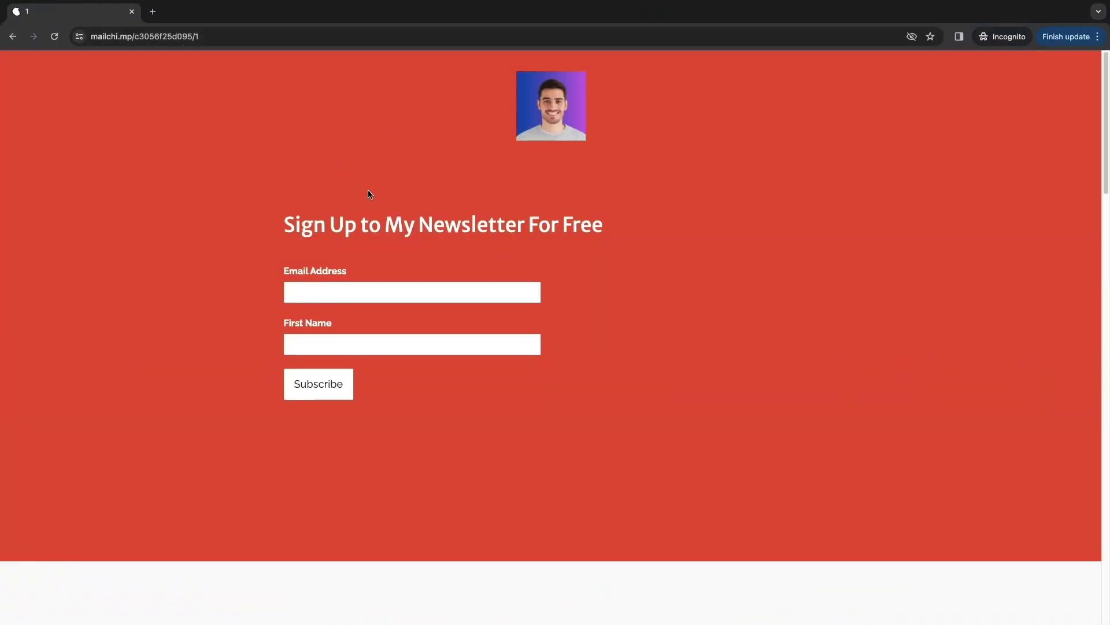
Look through the live page, then fill in the email address and first name in the newsletter form and subscribe.
{"action": "scroll", "coordinate": [384, 265], "scroll_direction": "down", "scroll_amount": 10}
{"action": "scroll", "coordinate": [555, 359], "scroll_direction": "up", "scroll_amount": 10}
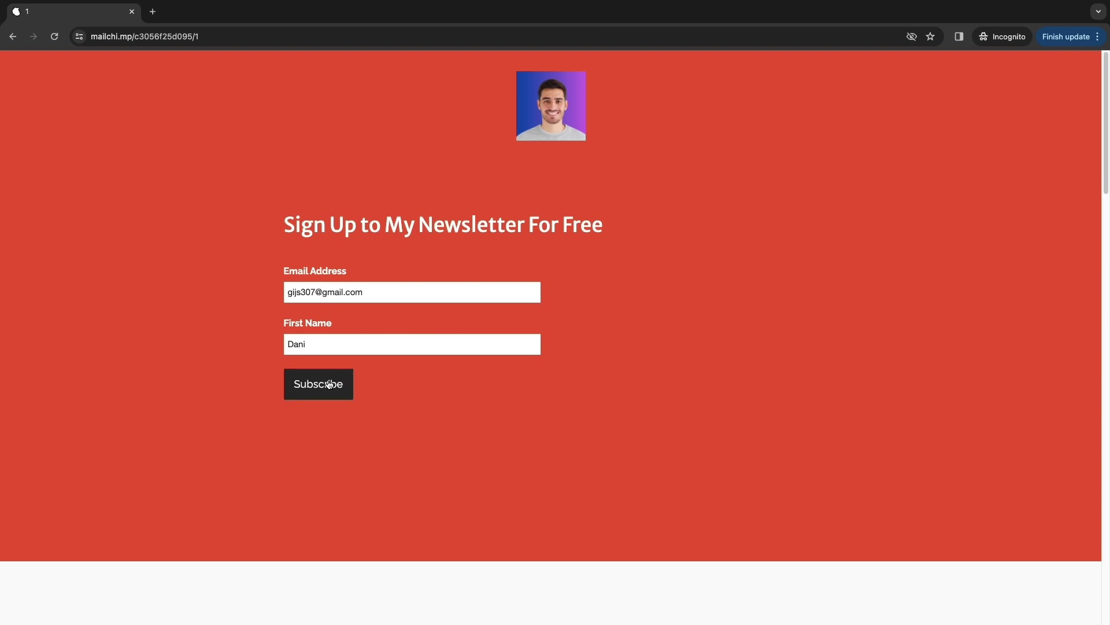
{"action": "left_click", "coordinate": [318, 385]}
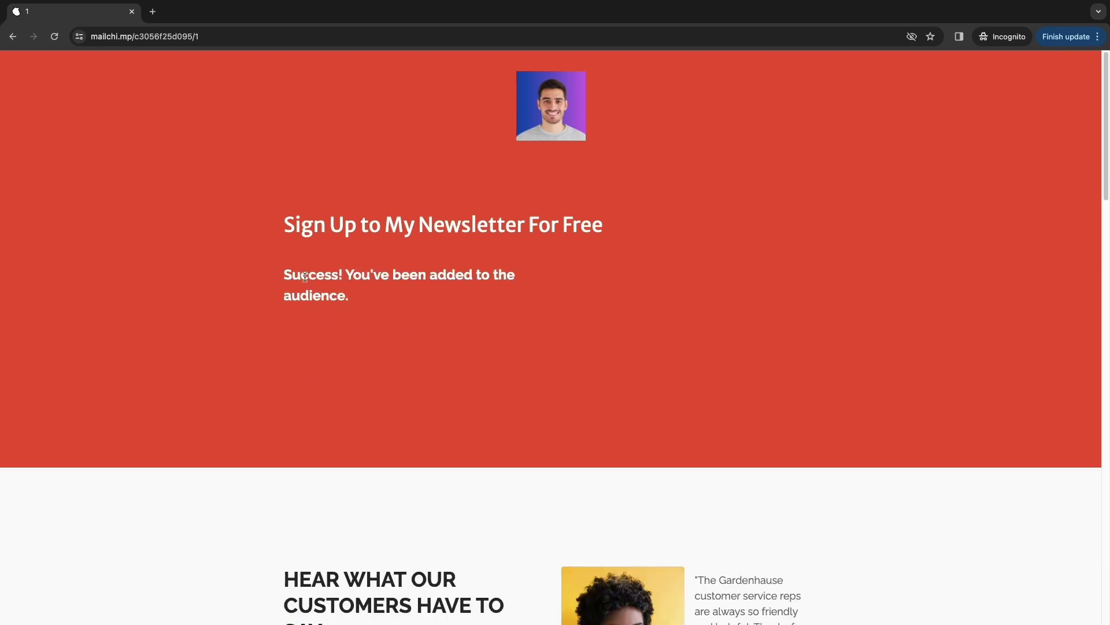
{"action": "left_click_drag", "start_coordinate": [290, 285], "coordinate": [496, 297]}
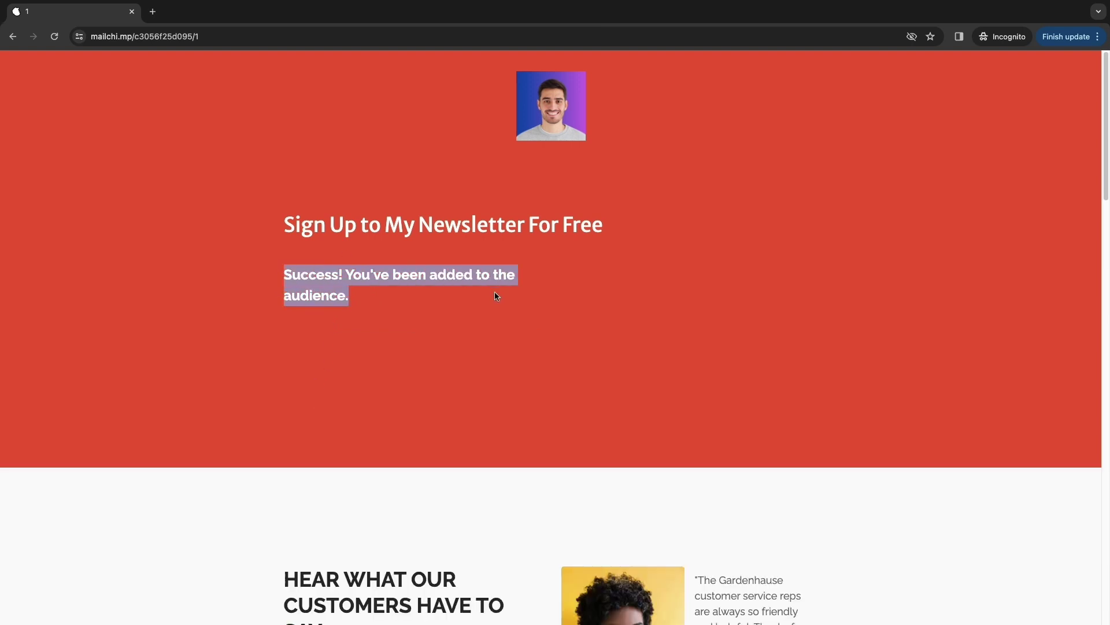
Close the incognito window and open the contacts of the howtostuff audience from the list of all audiences.
{"action": "left_click", "coordinate": [132, 12]}
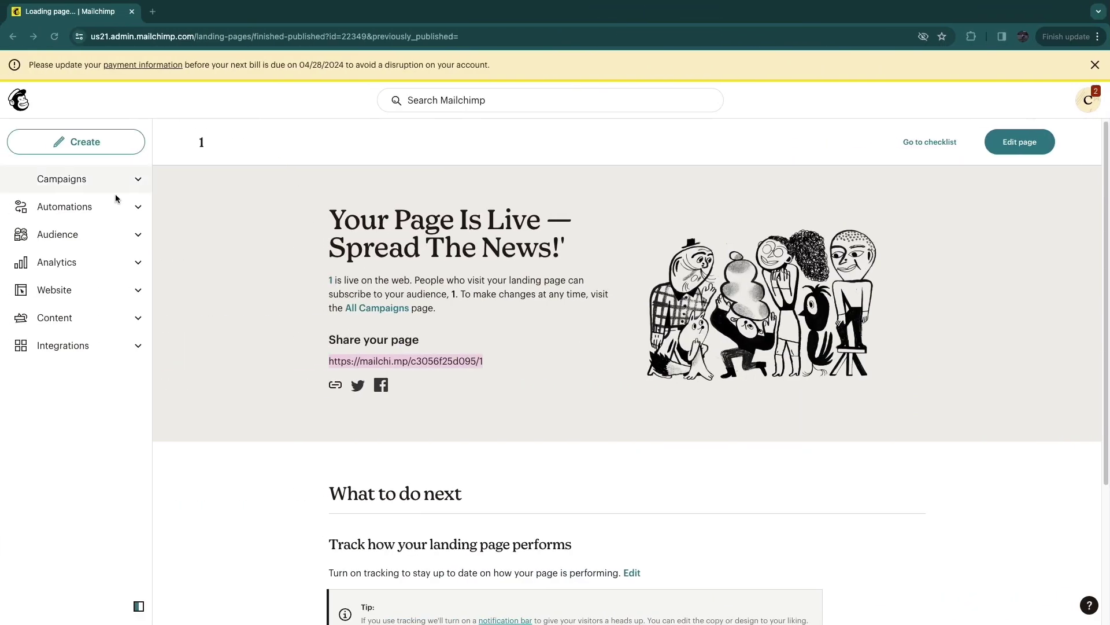
{"action": "left_click", "coordinate": [101, 234]}
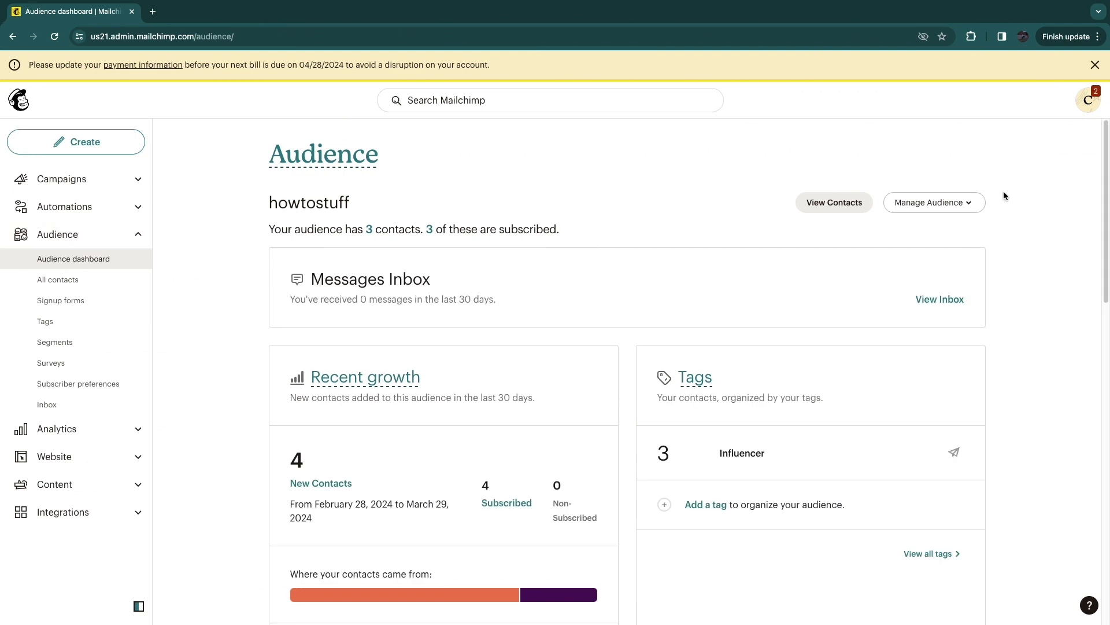
{"action": "left_click", "coordinate": [951, 207]}
{"action": "left_click", "coordinate": [928, 421]}
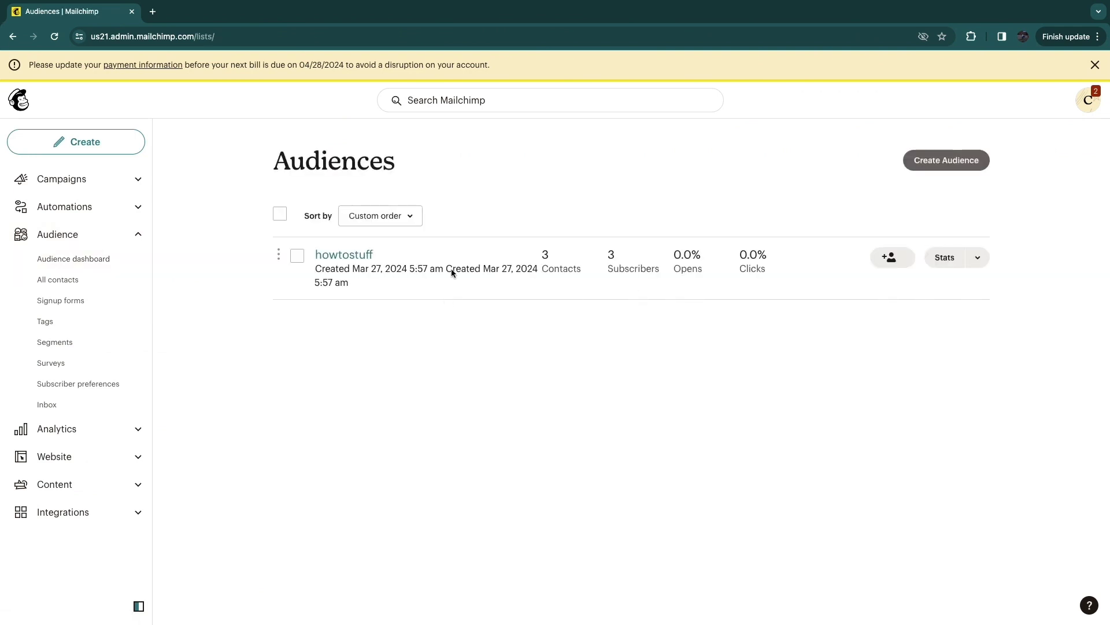
{"action": "left_click", "coordinate": [349, 255]}
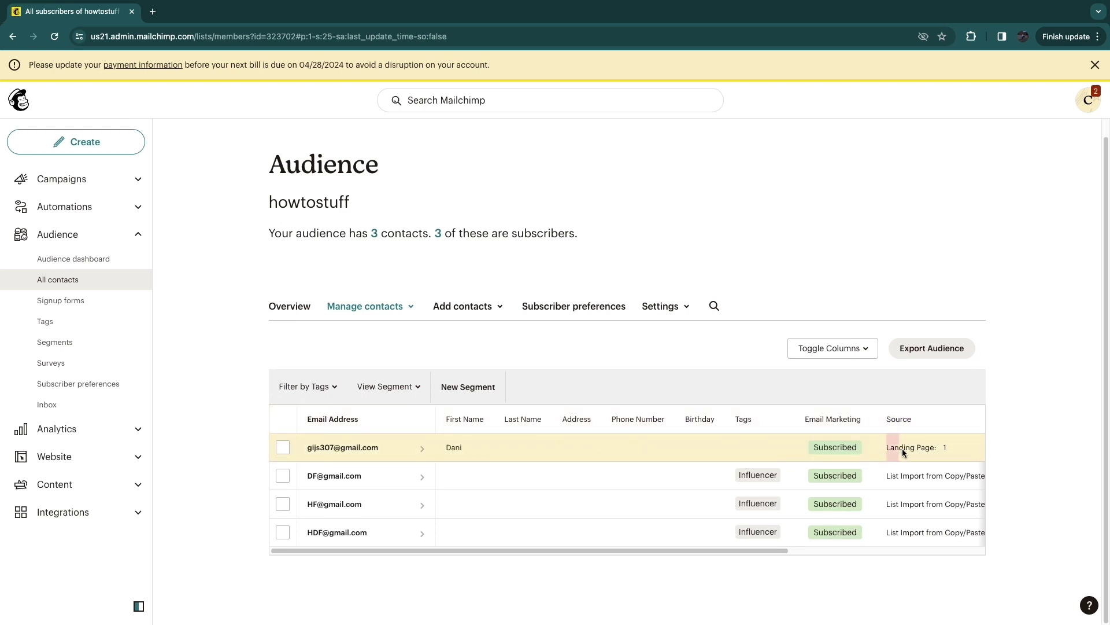
Check the new subscriber's source in the contact table and dismiss the payment information notice.
{"action": "left_click_drag", "start_coordinate": [902, 448], "coordinate": [935, 449]}
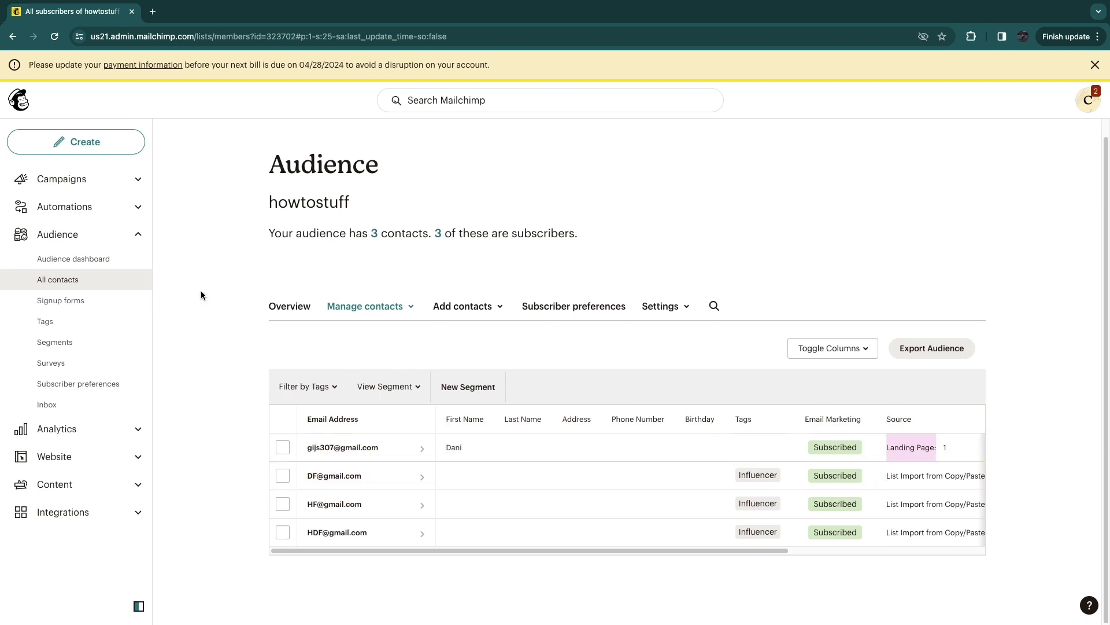
{"action": "left_click", "coordinate": [1095, 65]}
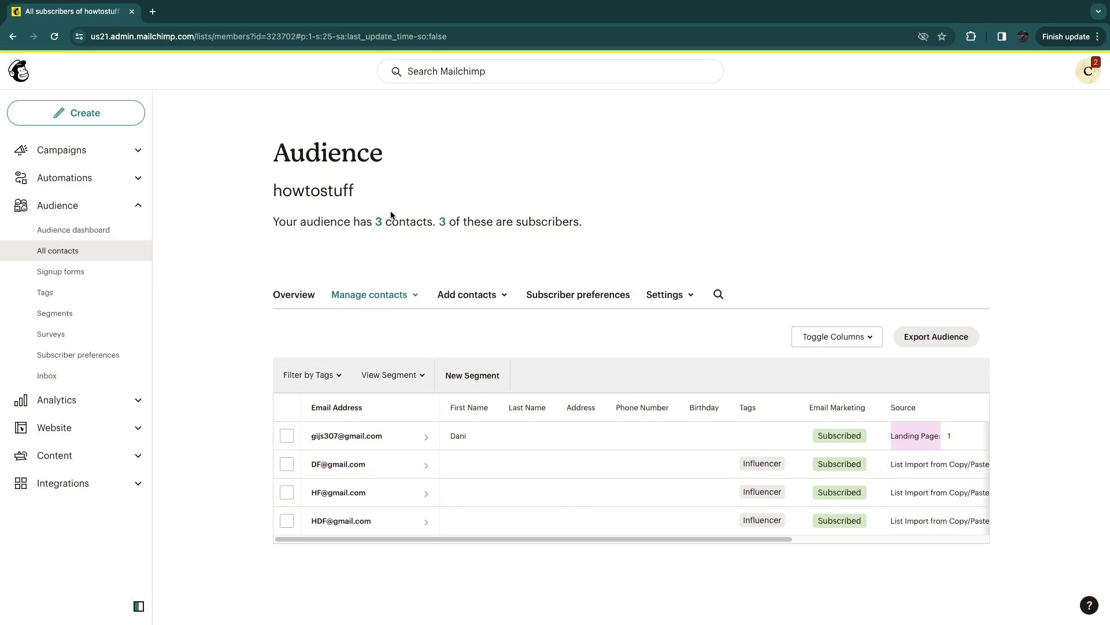